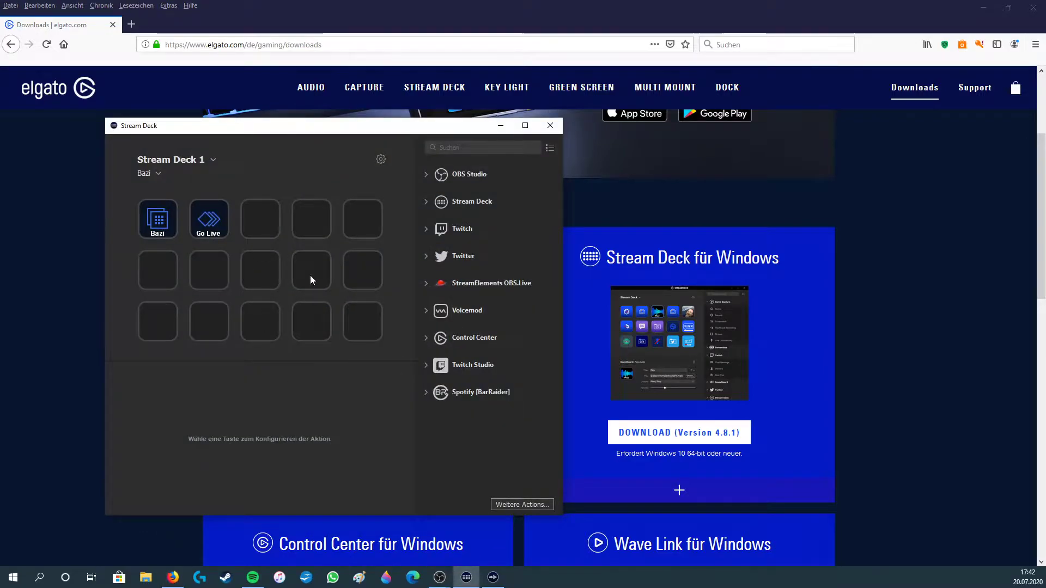
Look over the Elgato downloads page for the Stream Deck for Windows software.
{"action": "left_click", "coordinate": [501, 126]}
{"action": "scroll", "coordinate": [549, 251], "scroll_direction": "up", "scroll_amount": 3}
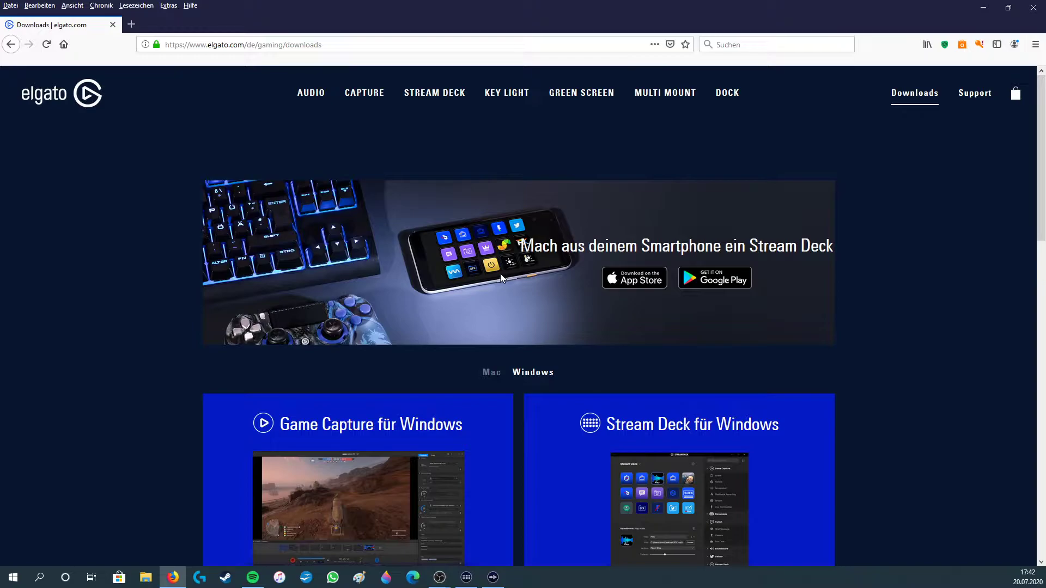
{"action": "scroll", "coordinate": [648, 395], "scroll_direction": "down", "scroll_amount": 3}
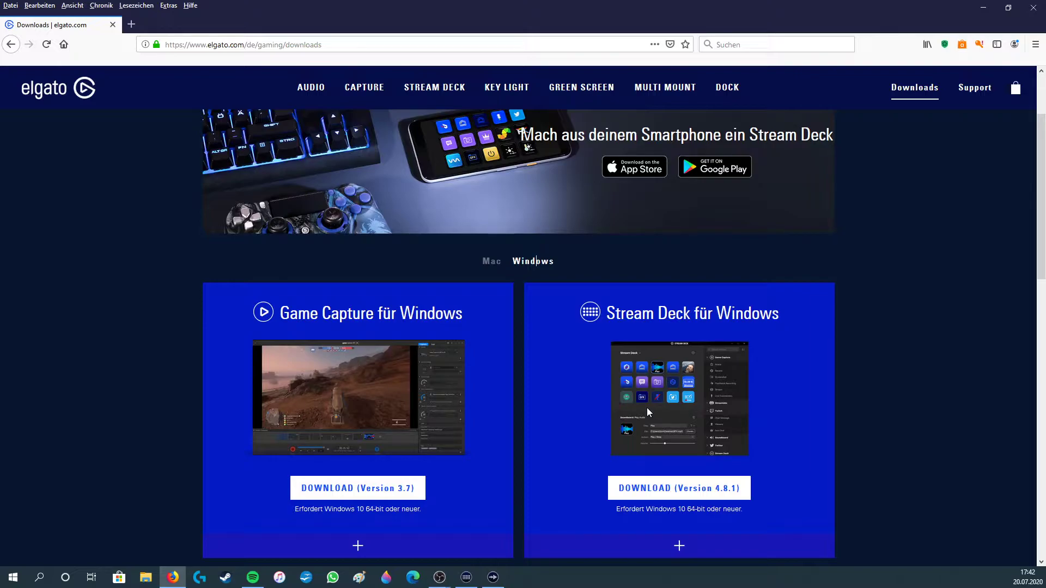
{"action": "left_click", "coordinate": [983, 7]}
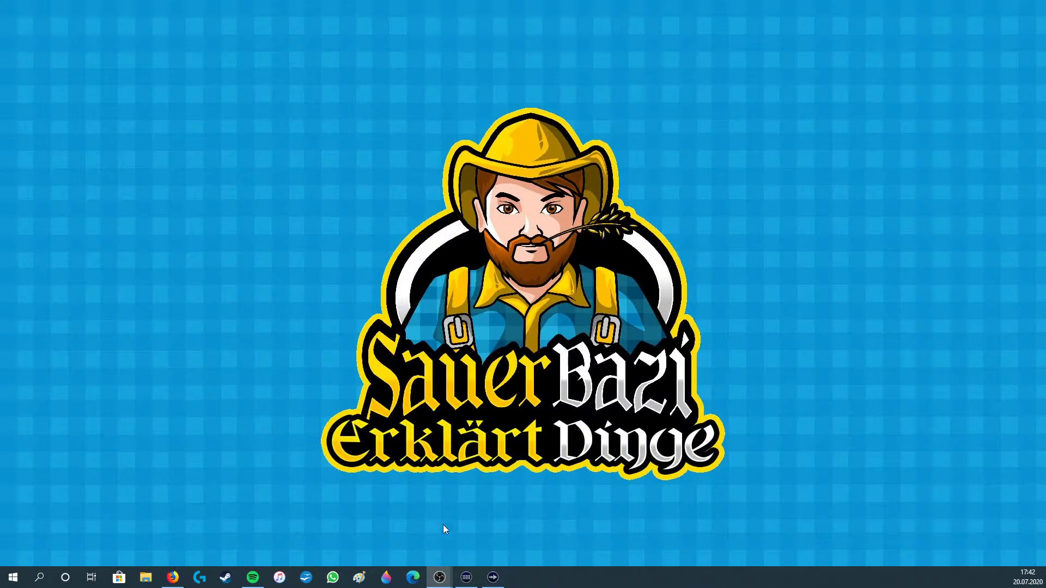
Switch to the Stream Deck app and create a new profile for Stream Deck 1.
{"action": "left_click", "coordinate": [464, 581]}
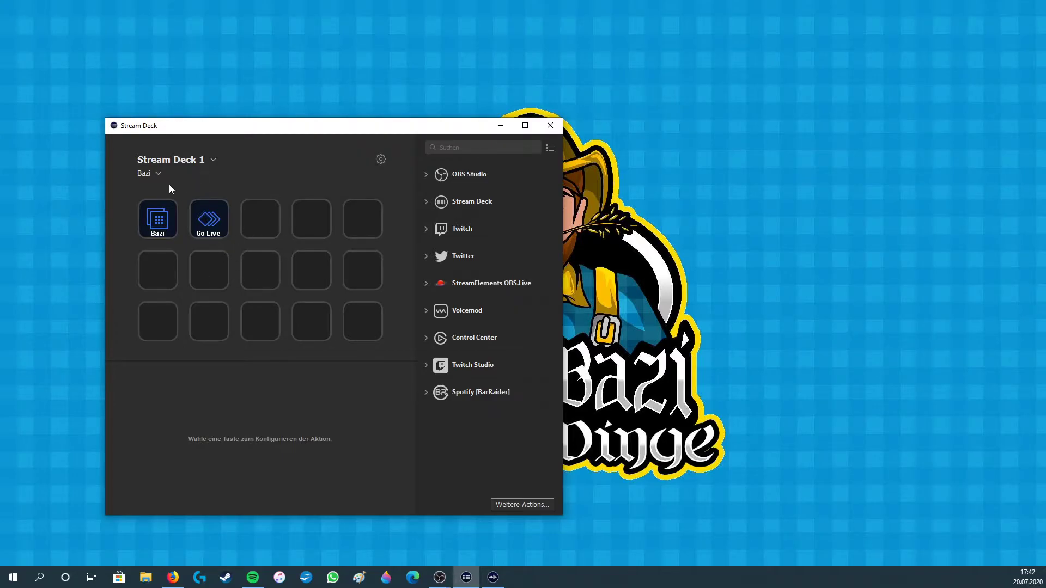
{"action": "left_click", "coordinate": [156, 174]}
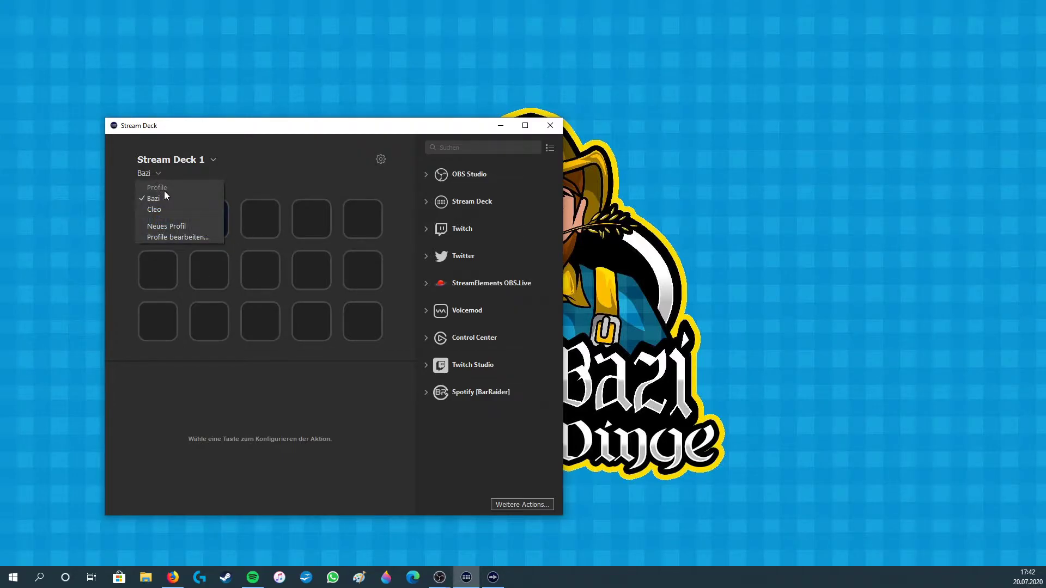
{"action": "left_click", "coordinate": [167, 227]}
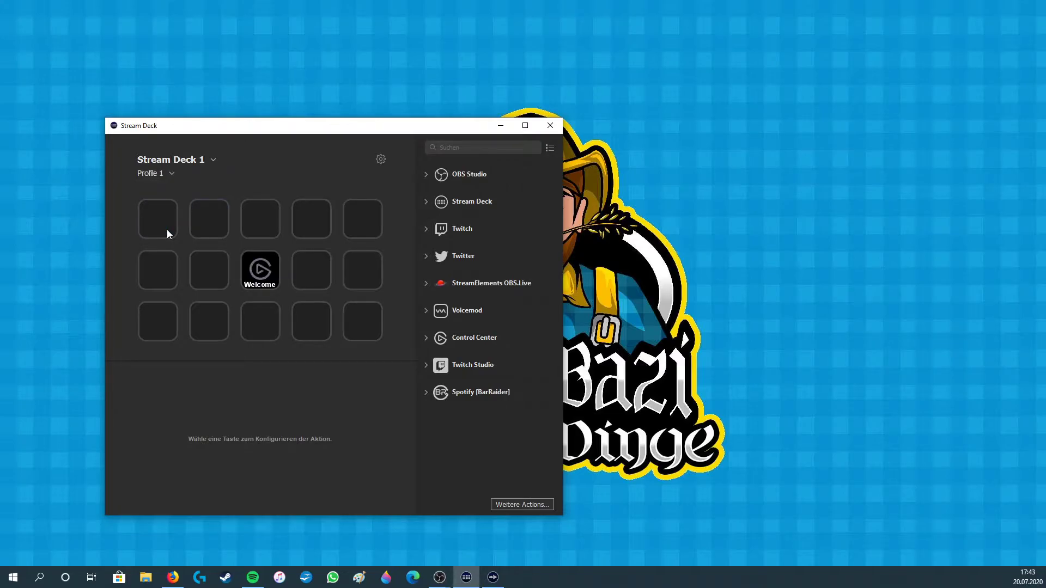
Select the Welcome key, skim the Elgato welcome page it links to, and dismiss the browser.
{"action": "left_click", "coordinate": [260, 273]}
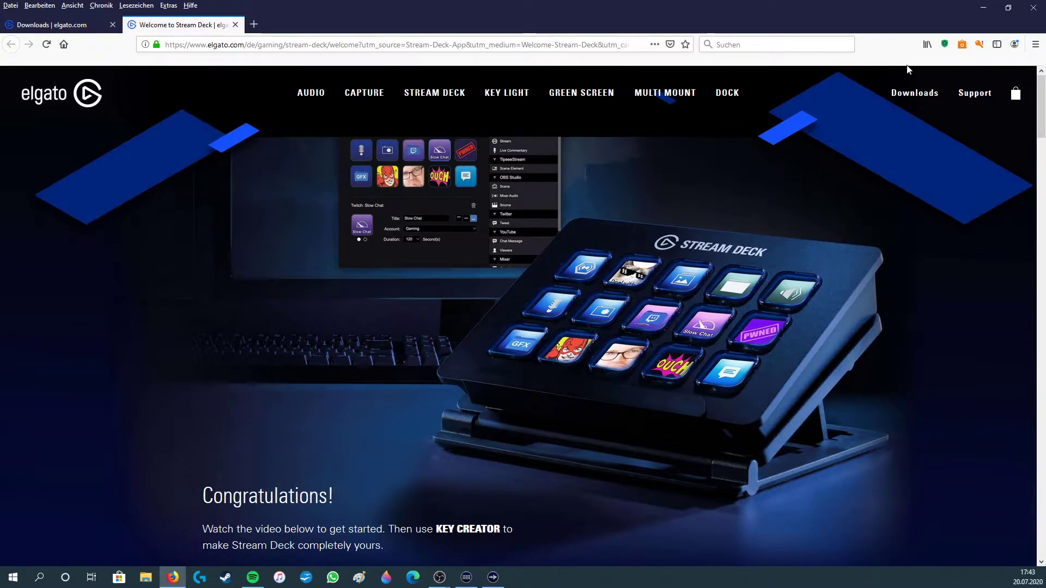
{"action": "scroll", "coordinate": [646, 322], "scroll_direction": "down", "scroll_amount": 6}
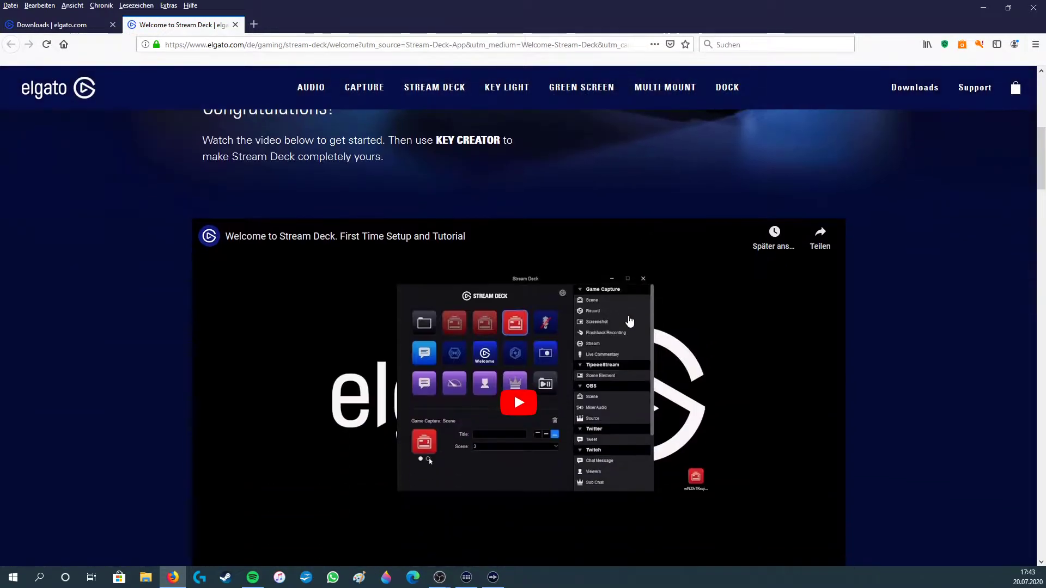
{"action": "scroll", "coordinate": [630, 321], "scroll_direction": "down", "scroll_amount": 8}
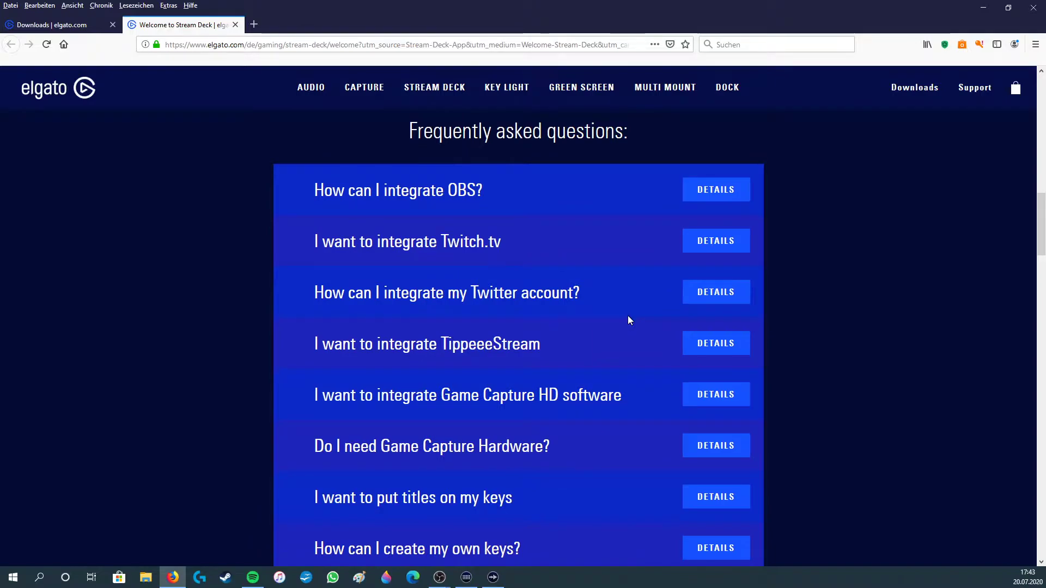
{"action": "scroll", "coordinate": [630, 320], "scroll_direction": "down", "scroll_amount": 14}
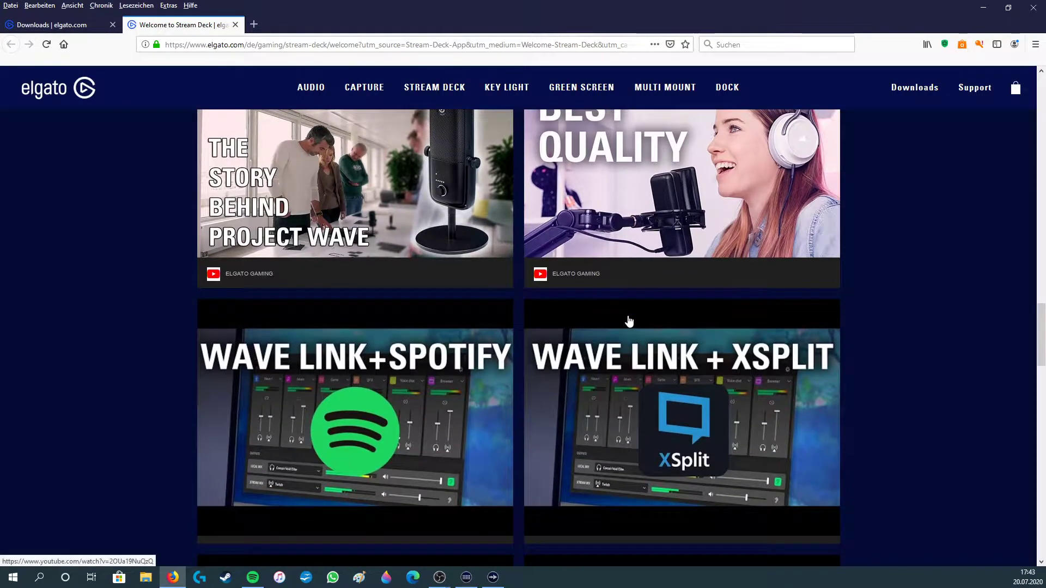
{"action": "scroll", "coordinate": [629, 321], "scroll_direction": "up", "scroll_amount": 20}
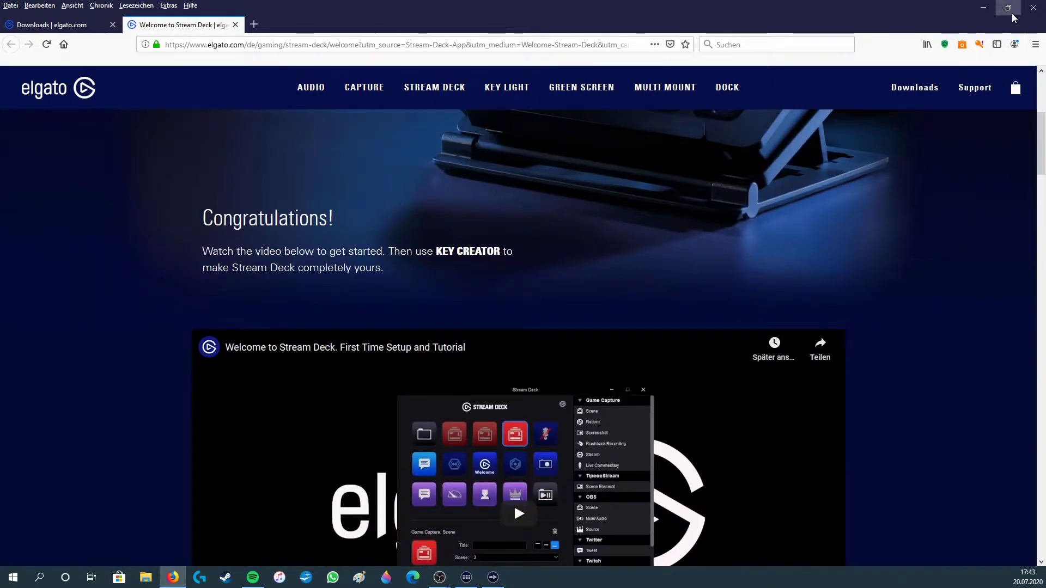
{"action": "left_click", "coordinate": [1011, 10]}
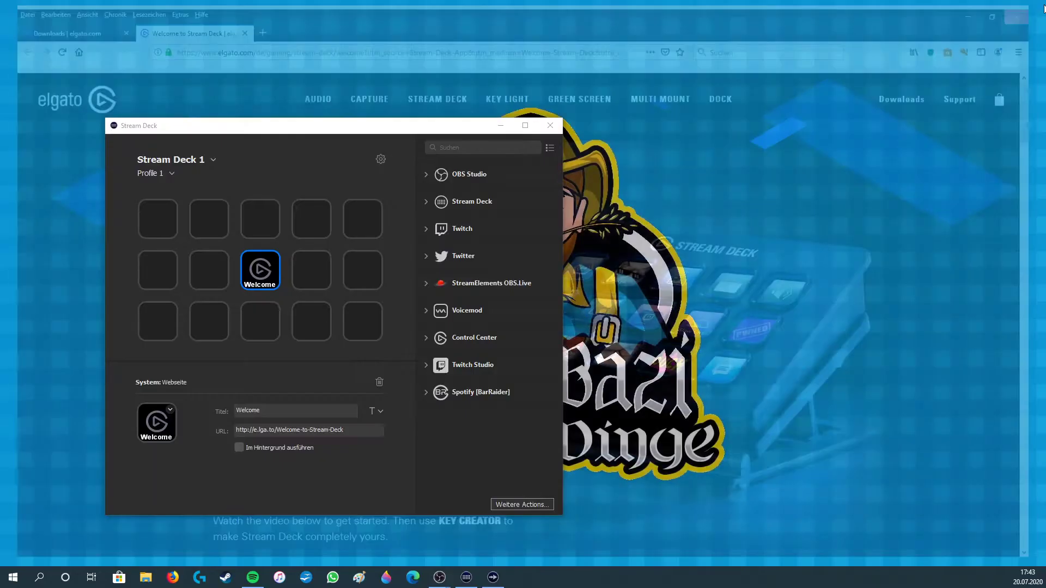
Delete the Welcome key from the new profile and check the list of available devices.
{"action": "left_click", "coordinate": [378, 383]}
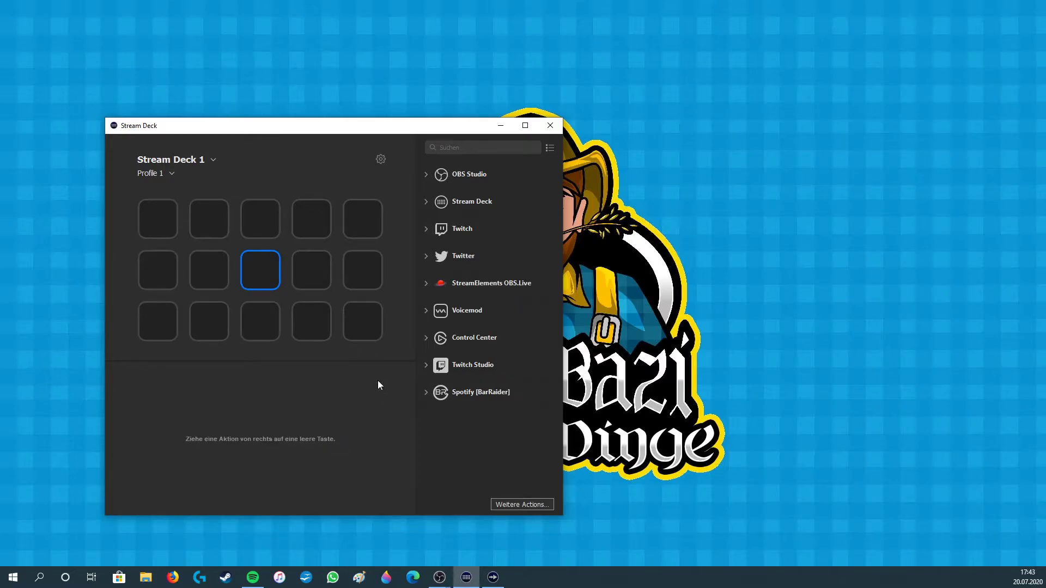
{"action": "left_click", "coordinate": [206, 160]}
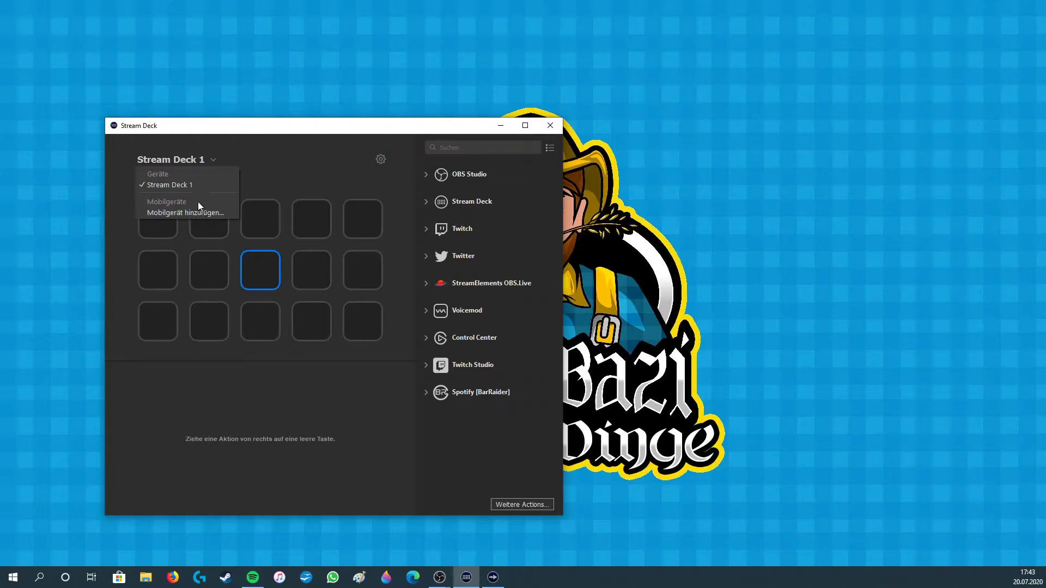
{"action": "left_click", "coordinate": [208, 163]}
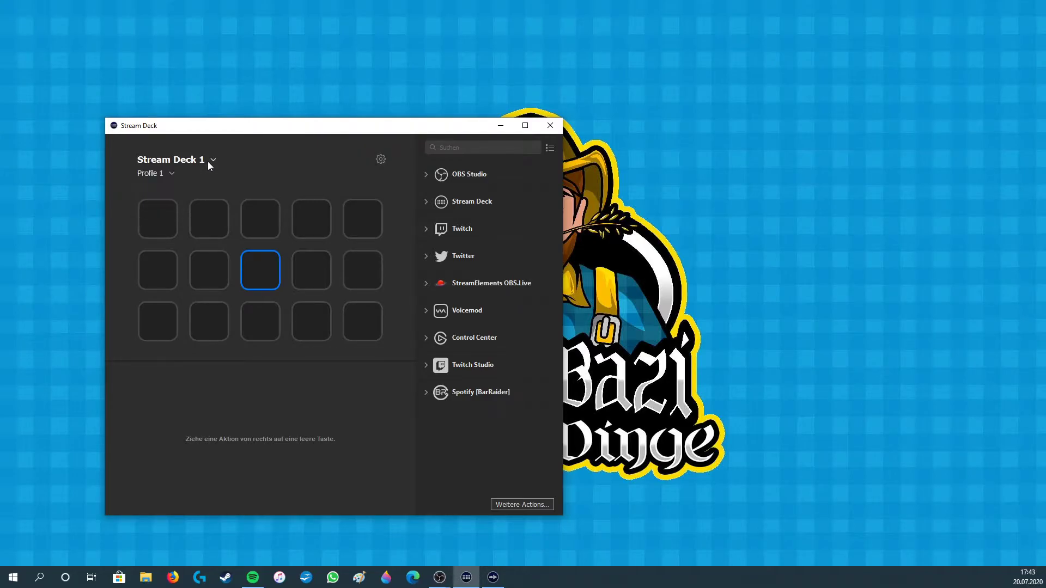
Assign the OBS Studio Quelle action to the first key of the top row.
{"action": "left_click", "coordinate": [152, 229]}
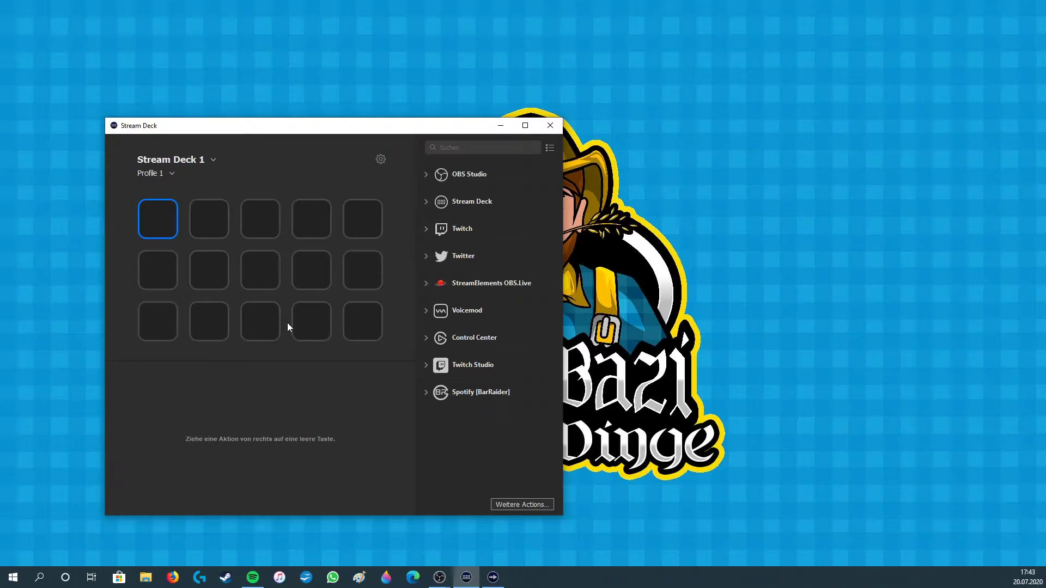
{"action": "left_click", "coordinate": [427, 175]}
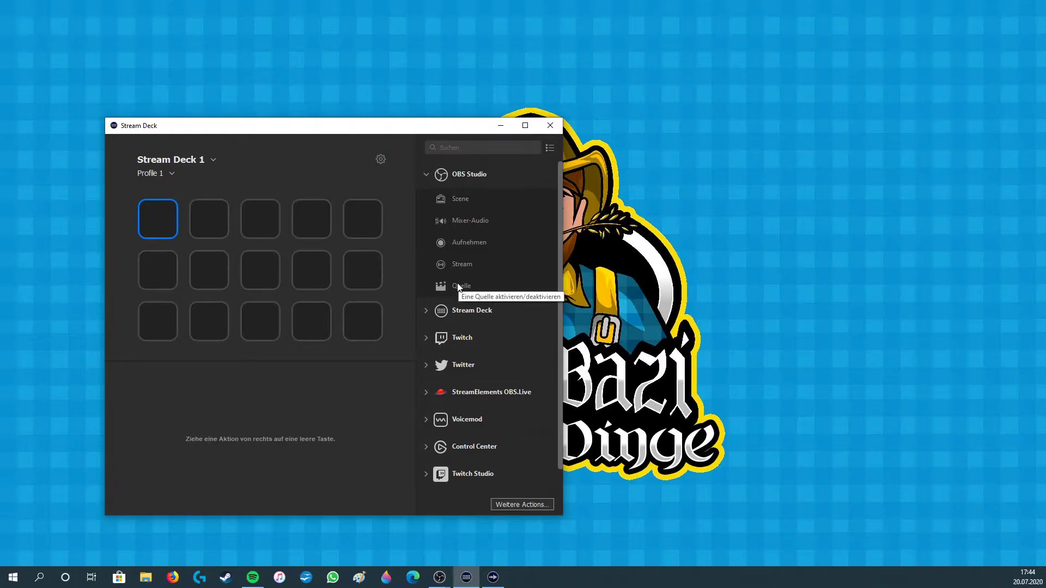
{"action": "left_click_drag", "start_coordinate": [451, 287], "coordinate": [171, 223]}
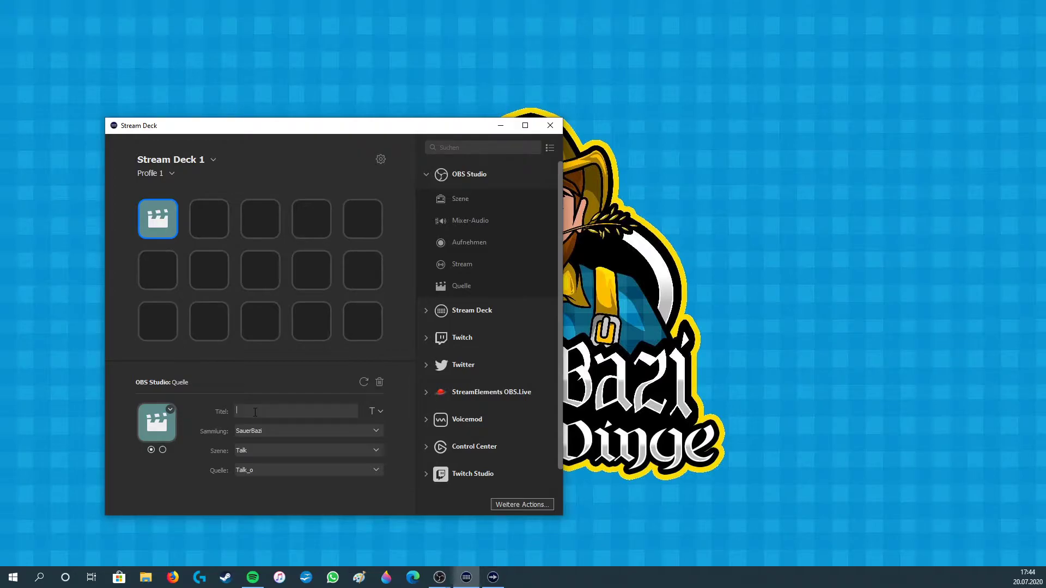
Title the source key "Stream Deck", with the two words on separate lines.
{"action": "type", "text": "Stream"}
{"action": "type", "text": "Deck"}
{"action": "key", "text": "Return"}
{"action": "key", "text": "Return"}
{"action": "key", "text": "Return"}
{"action": "key", "text": "Return"}
{"action": "key", "text": "BackSpace"}
{"action": "key", "text": "BackSpace"}
{"action": "key", "text": "BackSpace"}
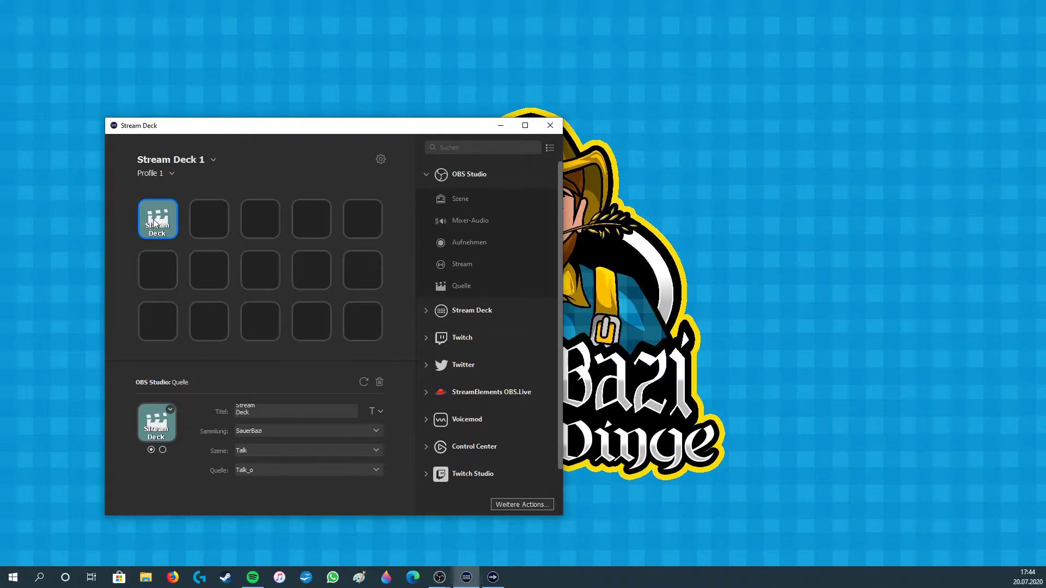
Set the source key to collection SauerBazi, scene BaziErklärtDinge and source FaceCAM, and move it to the centre of the key grid.
{"action": "left_click", "coordinate": [277, 432]}
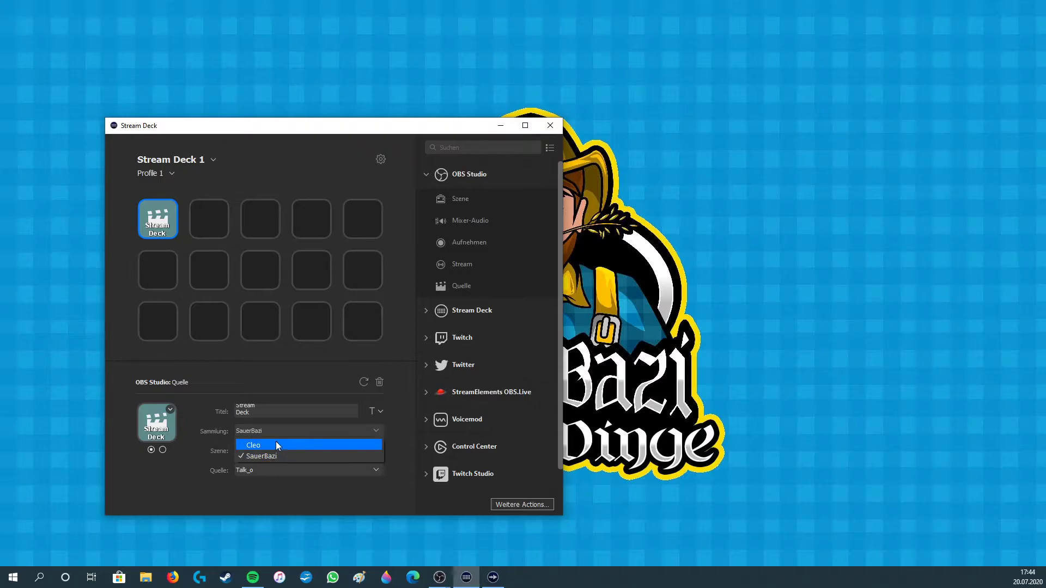
{"action": "left_click", "coordinate": [276, 457]}
{"action": "left_click", "coordinate": [276, 453]}
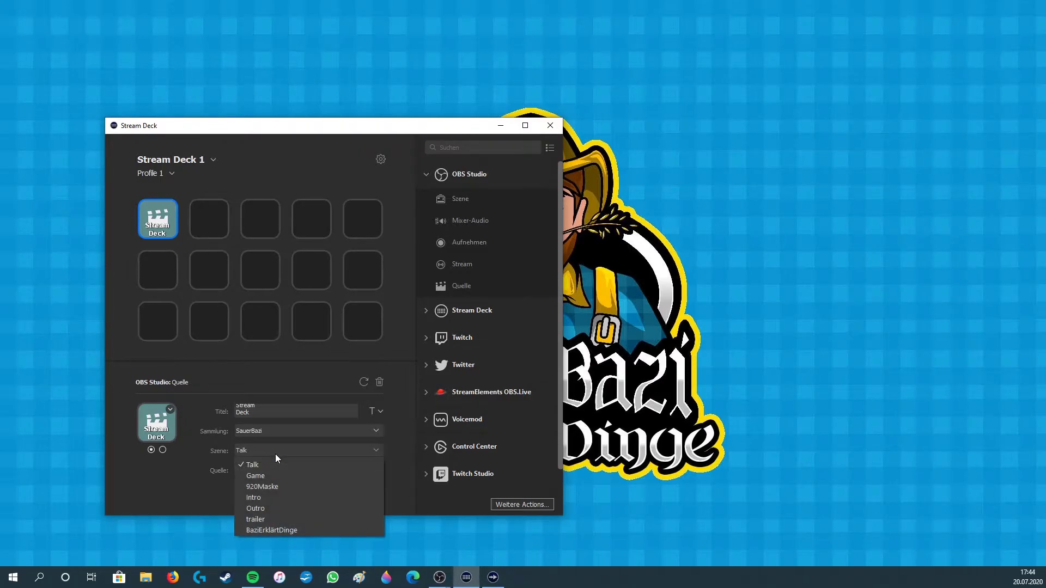
{"action": "left_click", "coordinate": [284, 531]}
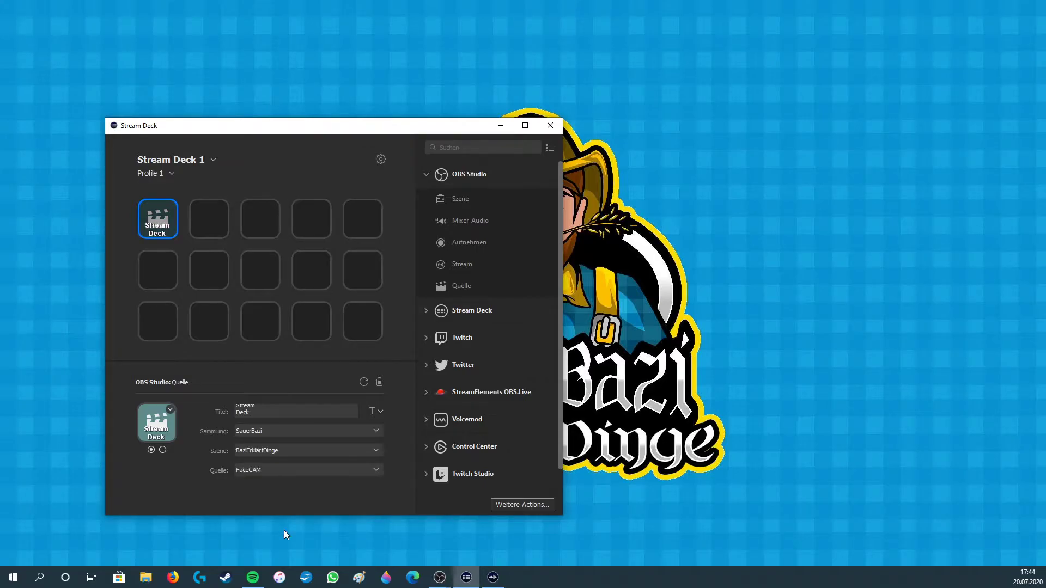
{"action": "left_click", "coordinate": [256, 470]}
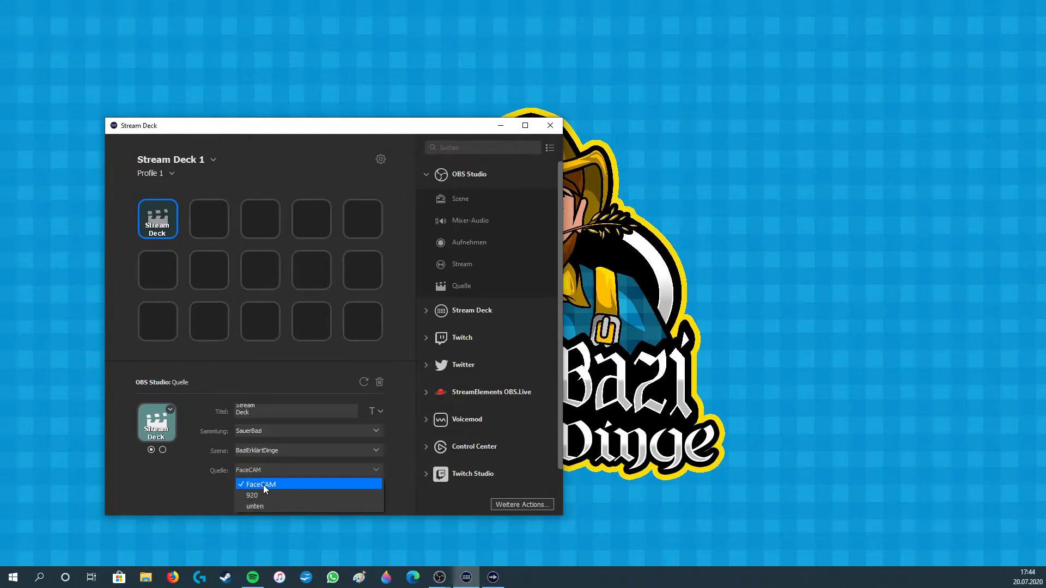
{"action": "left_click", "coordinate": [263, 484]}
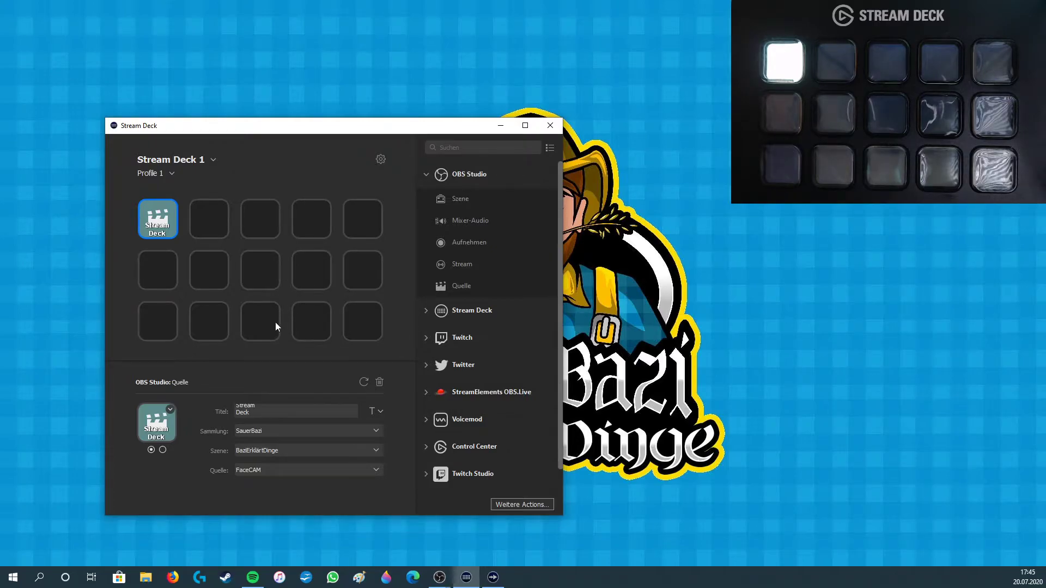
{"action": "left_click_drag", "start_coordinate": [156, 234], "coordinate": [259, 271]}
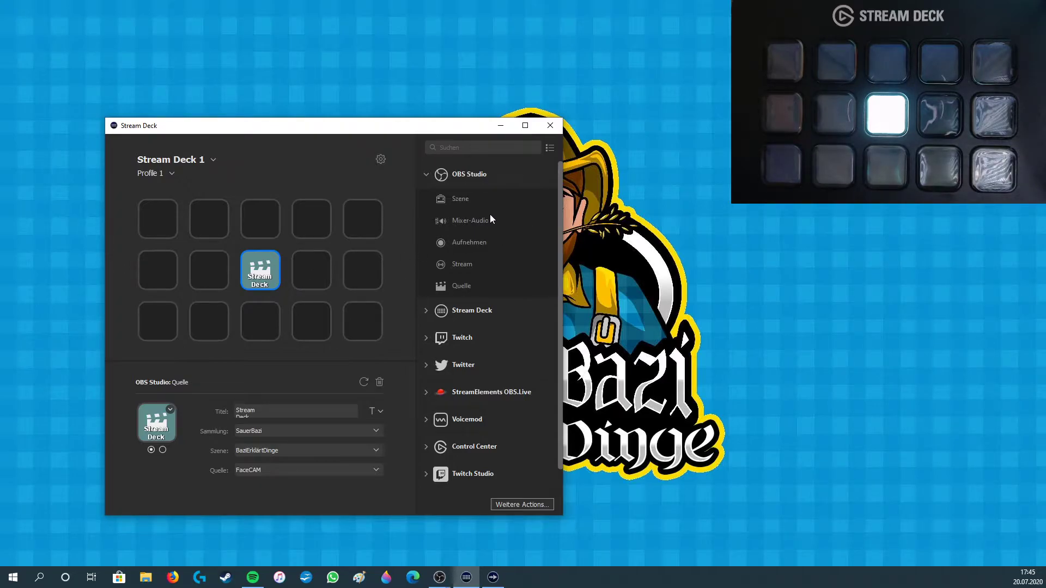
Assign the OBS Studio Mixer-Audio action to the fourth key of the bottom row with collection SauerBazi and source WaveLink.
{"action": "left_click_drag", "start_coordinate": [481, 222], "coordinate": [313, 322]}
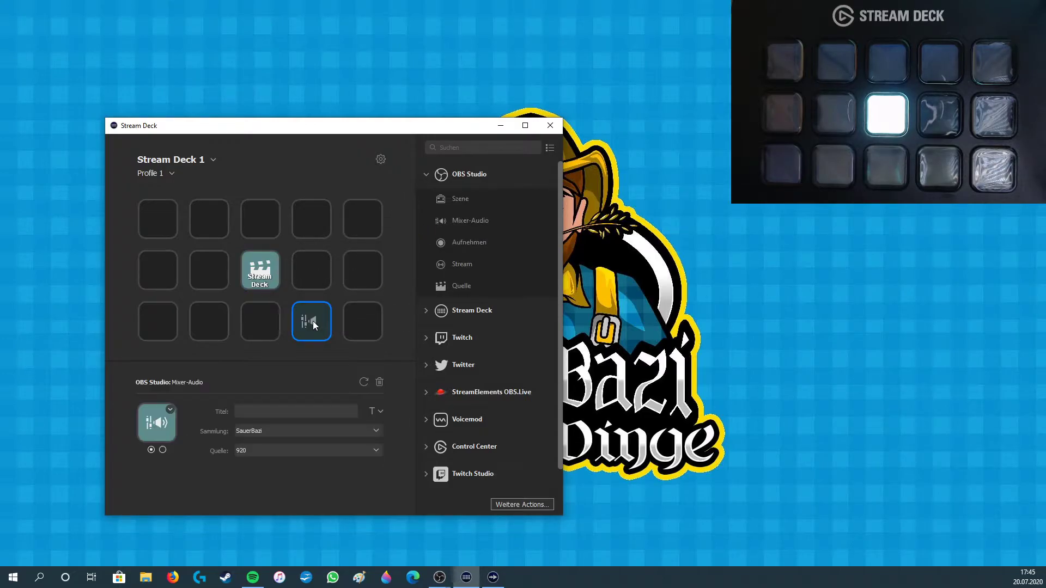
{"action": "left_click", "coordinate": [266, 428]}
{"action": "left_click", "coordinate": [266, 442]}
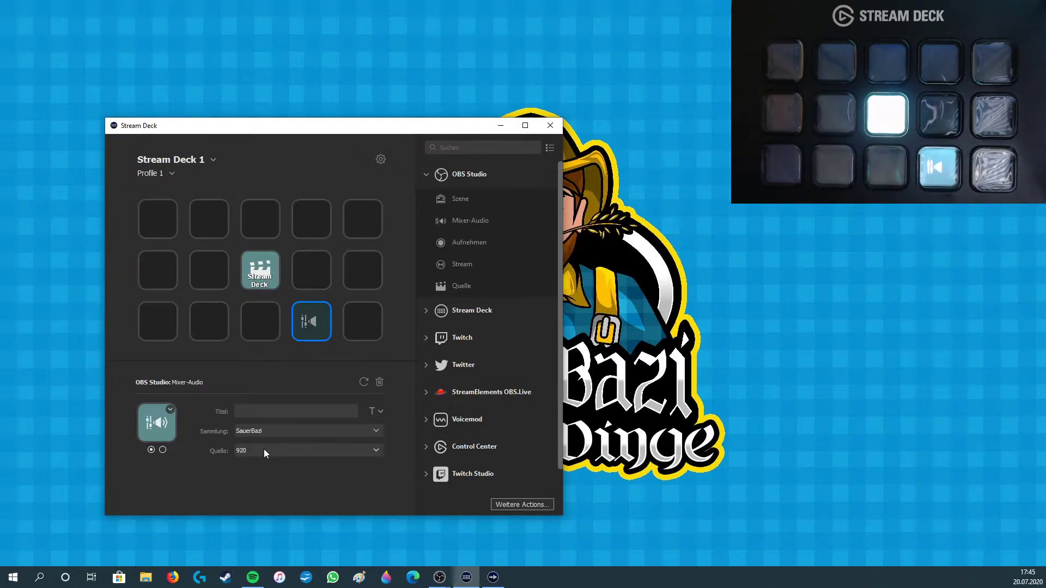
{"action": "left_click", "coordinate": [262, 452]}
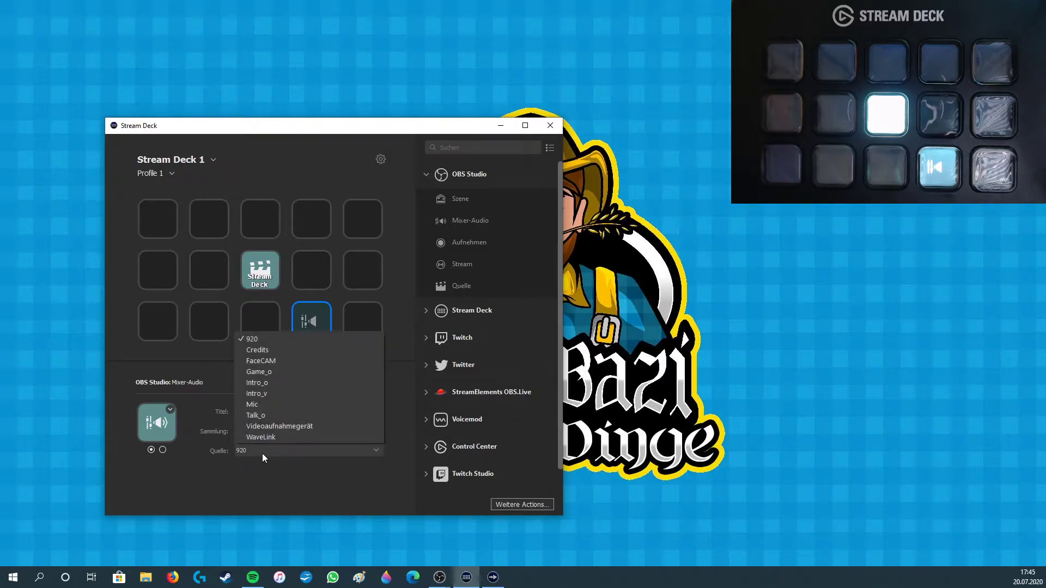
{"action": "left_click", "coordinate": [262, 405]}
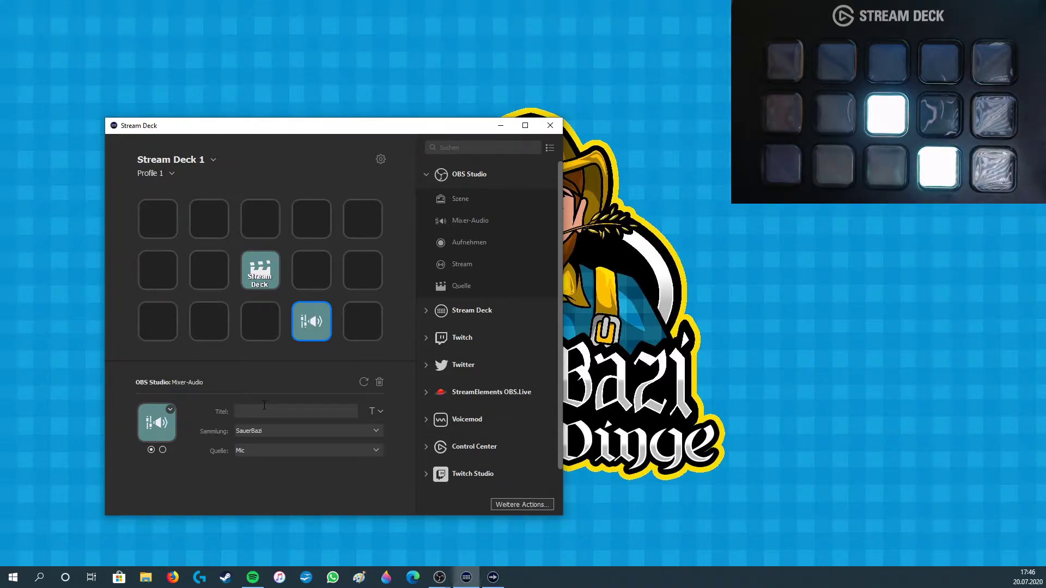
{"action": "left_click", "coordinate": [278, 454]}
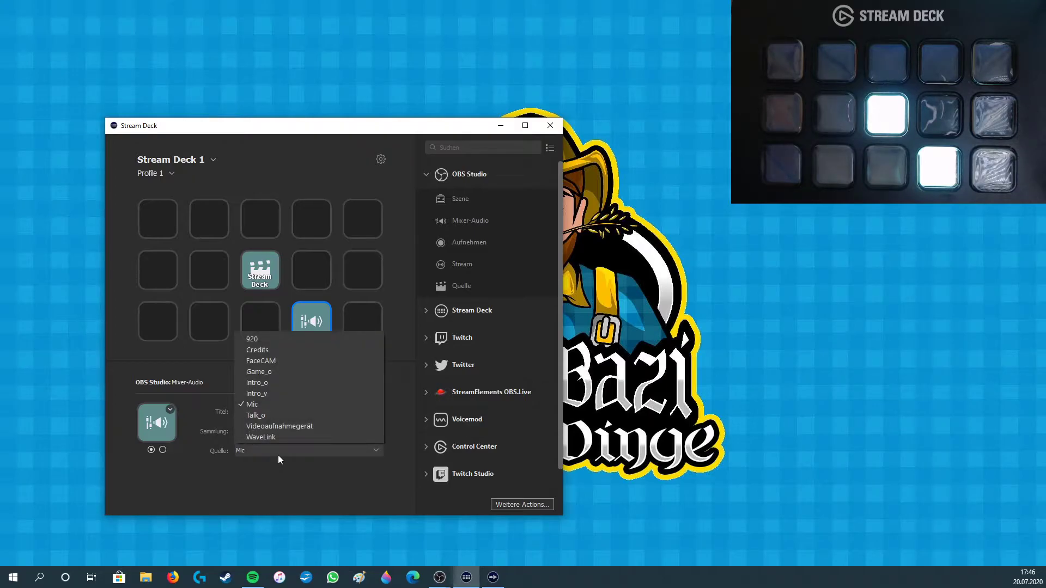
{"action": "left_click", "coordinate": [280, 440]}
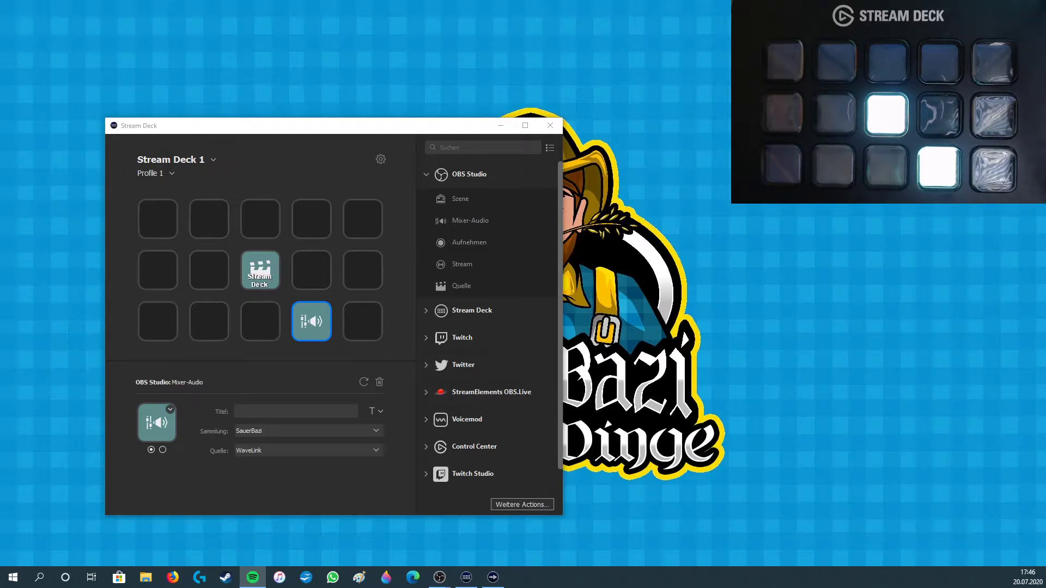
Move the Mixer-Audio key to the fifth slot of the top row and the source key to the fourth slot.
{"action": "left_click_drag", "start_coordinate": [316, 321], "coordinate": [362, 220]}
{"action": "left_click", "coordinate": [312, 223]}
{"action": "left_click_drag", "start_coordinate": [260, 270], "coordinate": [311, 218]}
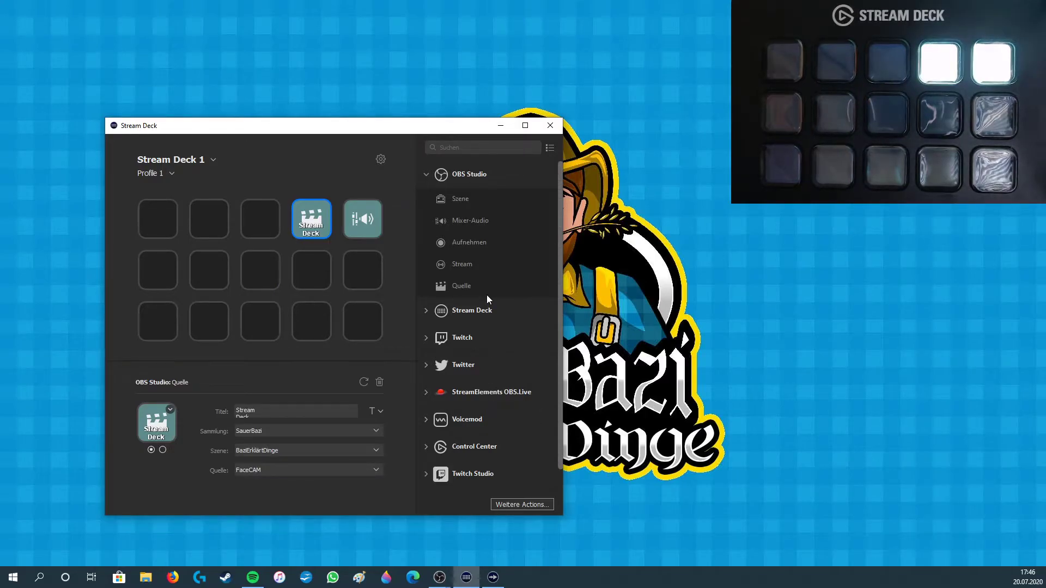
Assign the OBS Studio Stream and Aufnehmen actions to the fourth and fifth keys of the middle row, and select the Stream key.
{"action": "left_click_drag", "start_coordinate": [449, 265], "coordinate": [308, 270]}
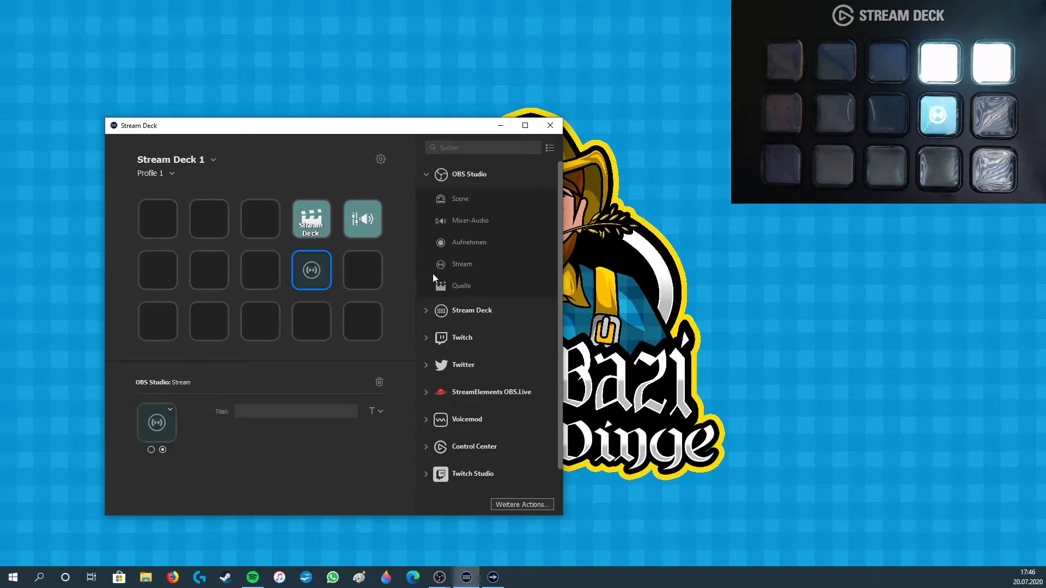
{"action": "left_click_drag", "start_coordinate": [455, 241], "coordinate": [378, 264]}
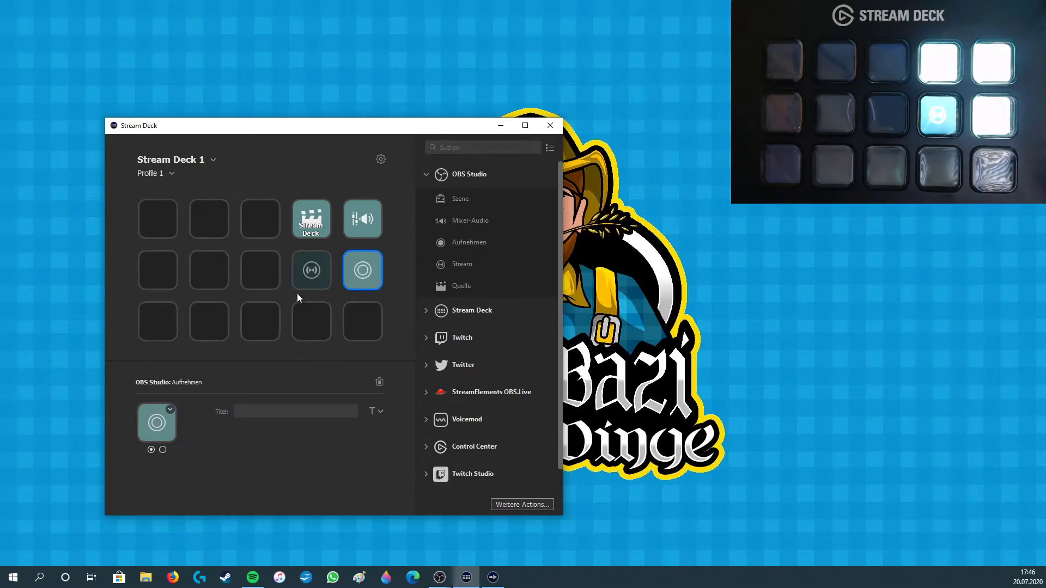
{"action": "left_click", "coordinate": [313, 278]}
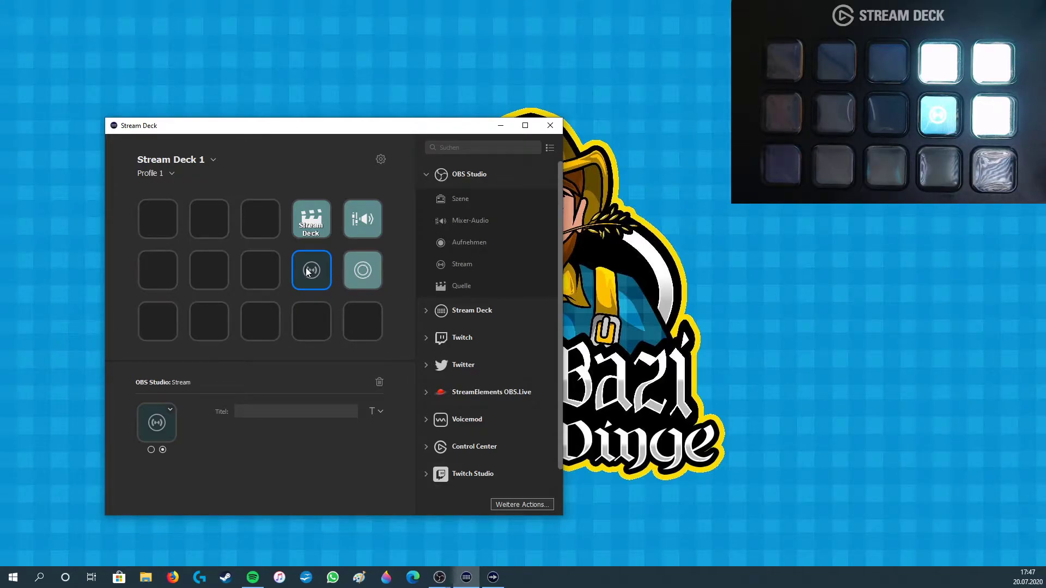
Delete the Aufnehmen and Stream keys from the middle row of the key grid.
{"action": "left_click", "coordinate": [364, 272]}
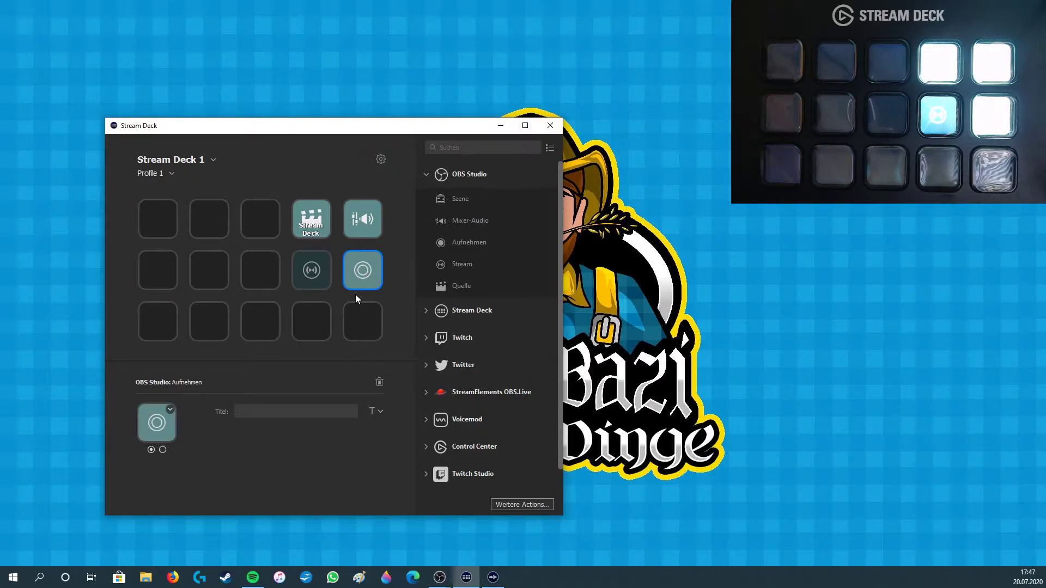
{"action": "left_click", "coordinate": [379, 383]}
{"action": "left_click", "coordinate": [325, 283]}
{"action": "left_click", "coordinate": [379, 382]}
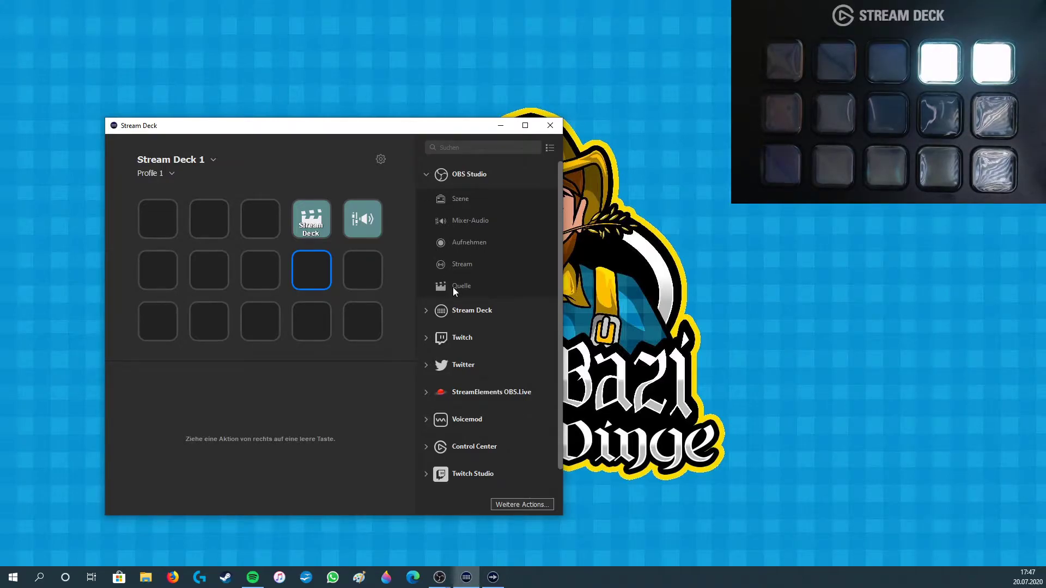
Assign the OBS Studio Szene action to the third key of the top row and set its scene to Game.
{"action": "left_click_drag", "start_coordinate": [453, 200], "coordinate": [265, 220]}
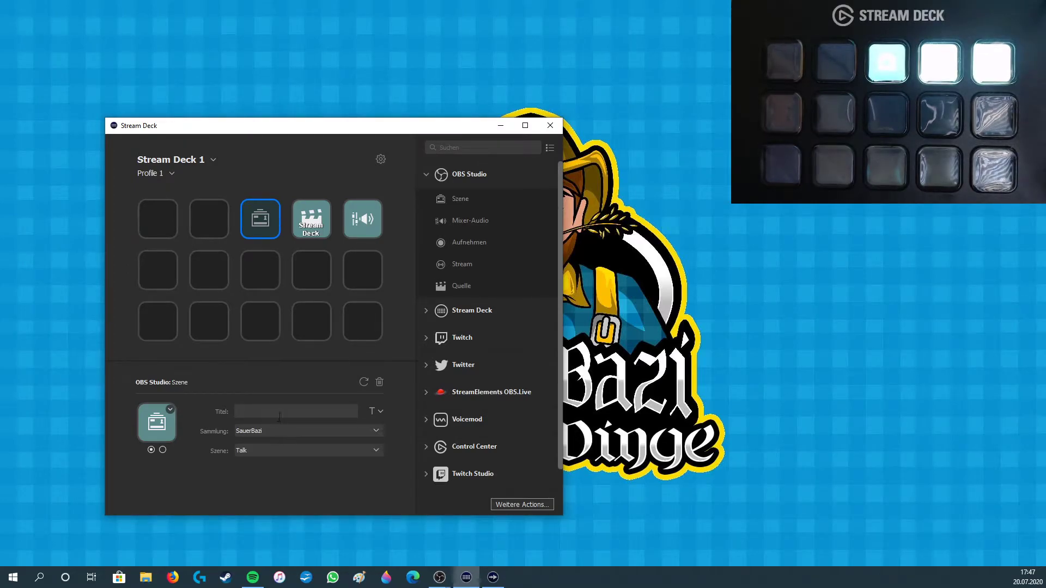
{"action": "left_click", "coordinate": [262, 451]}
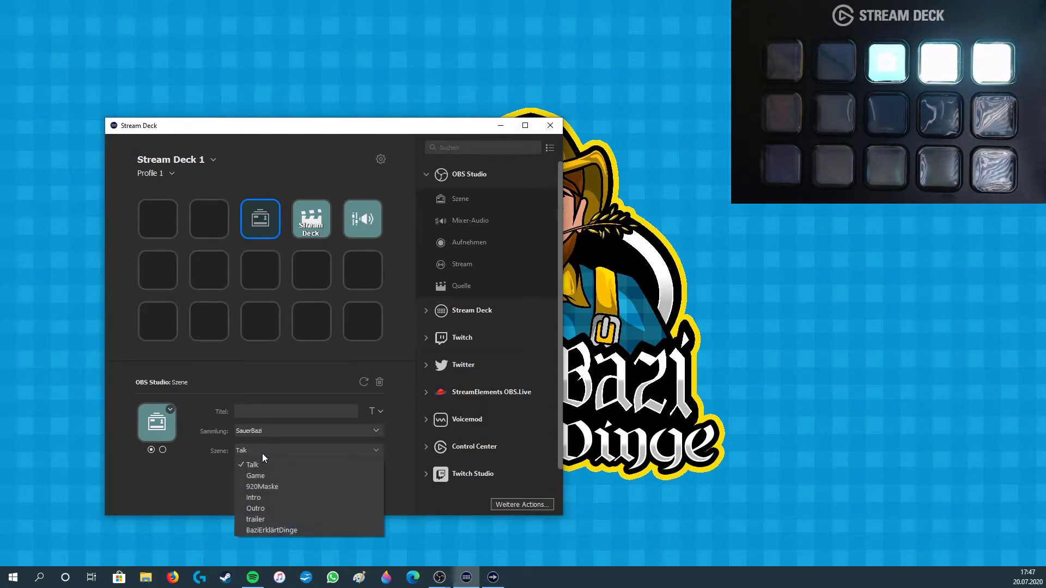
{"action": "left_click", "coordinate": [265, 477]}
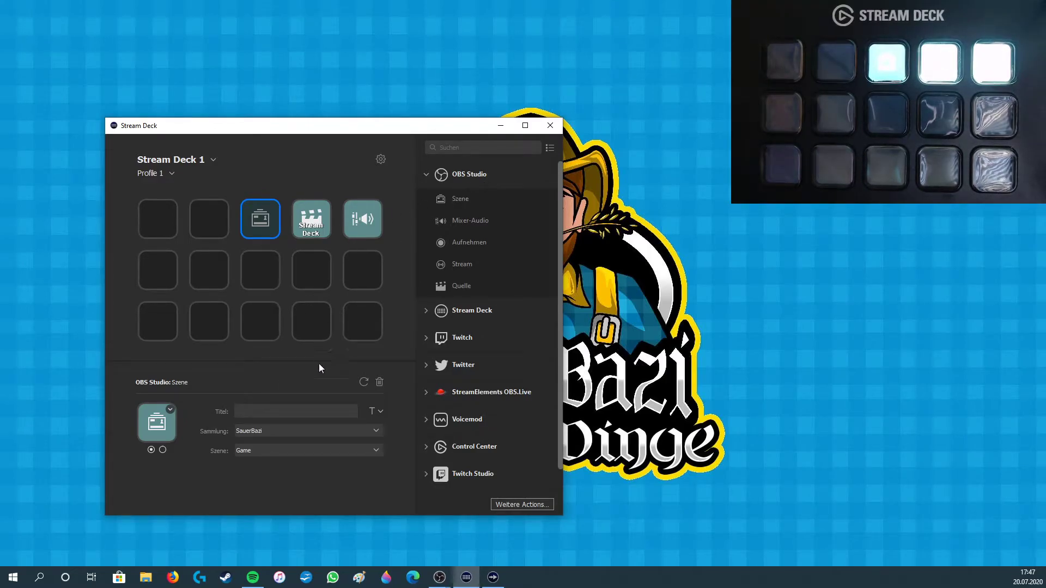
Assign the OBS Studio Szene action to the second key of the top row and set its scene to BaziErklärtDinge.
{"action": "left_click_drag", "start_coordinate": [452, 199], "coordinate": [228, 225]}
{"action": "left_click", "coordinate": [270, 450]}
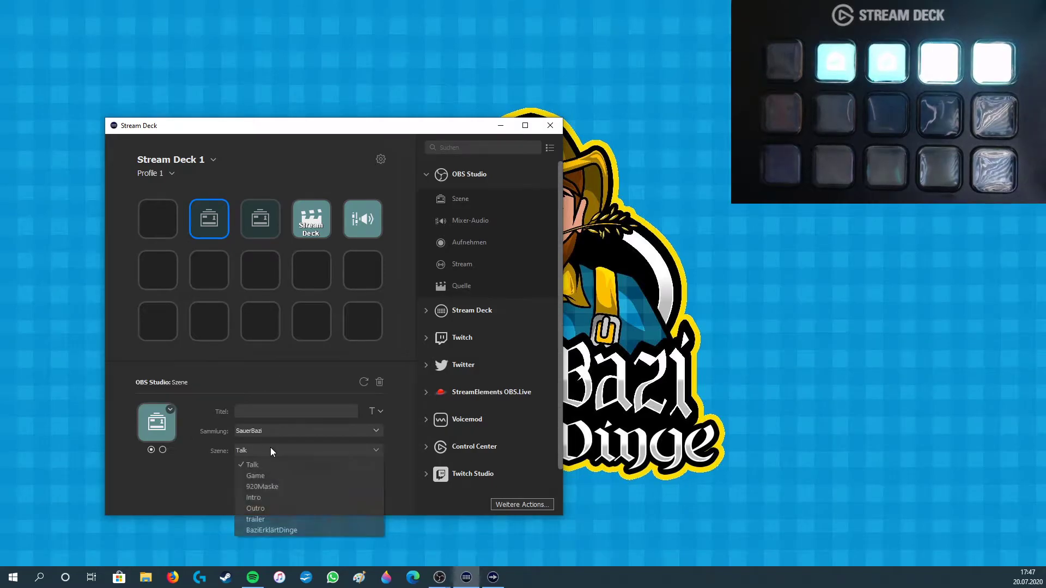
{"action": "left_click", "coordinate": [278, 532]}
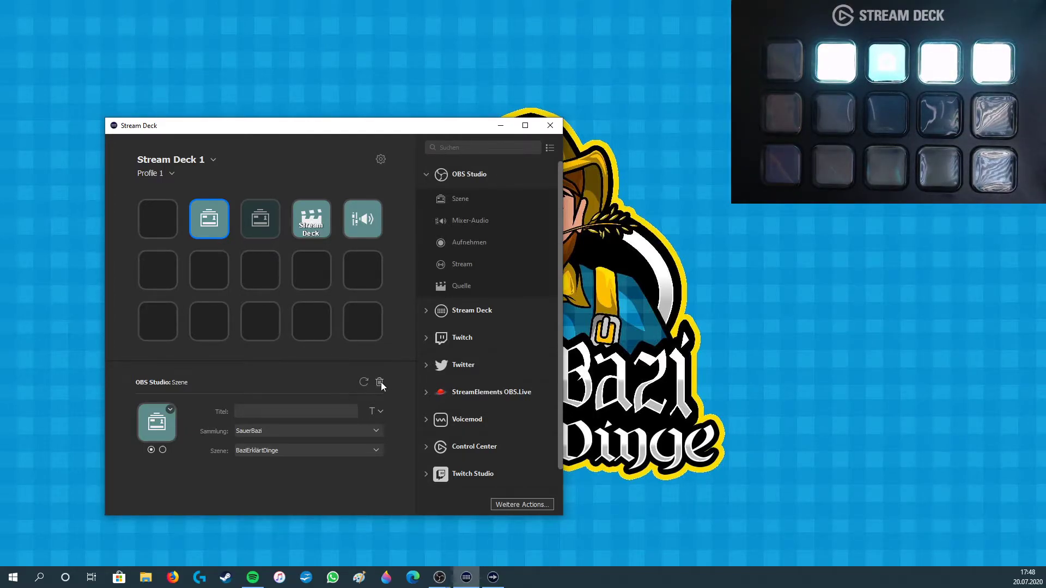
Set the scene of the third key in the top row to trailer.
{"action": "left_click", "coordinate": [250, 235]}
{"action": "left_click", "coordinate": [297, 450]}
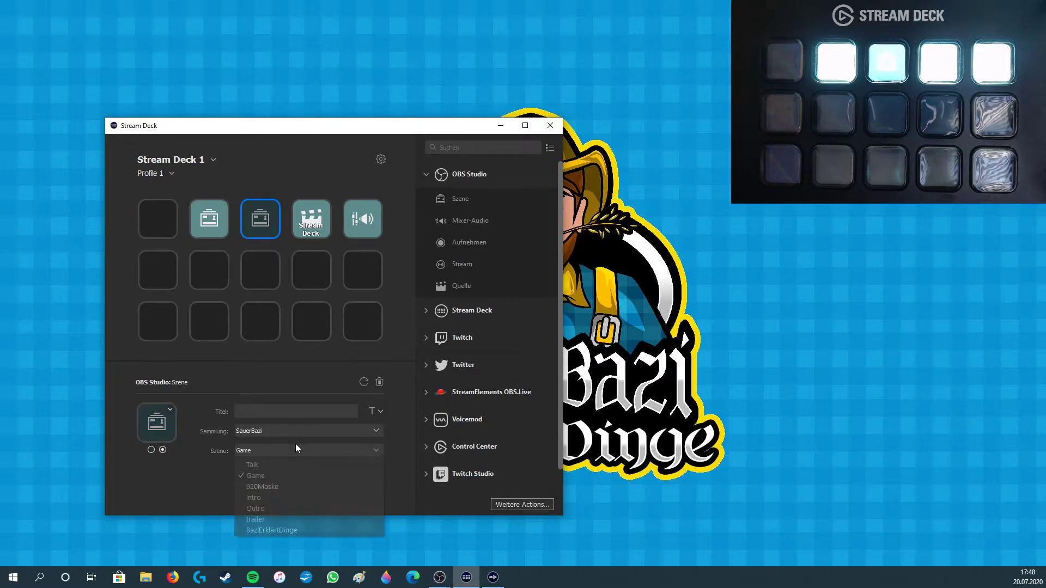
{"action": "left_click", "coordinate": [276, 520]}
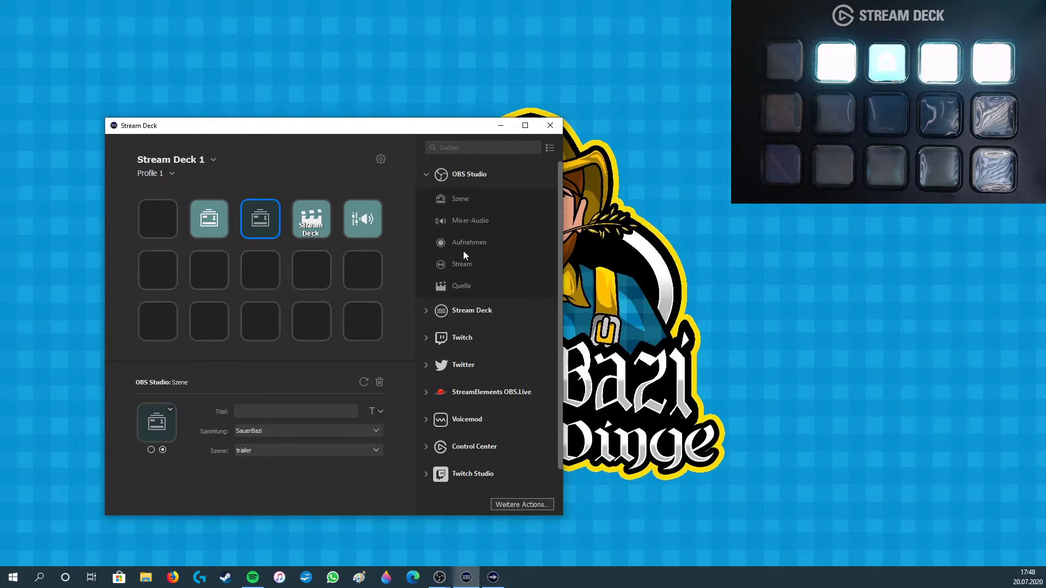
{"action": "left_click", "coordinate": [426, 176]}
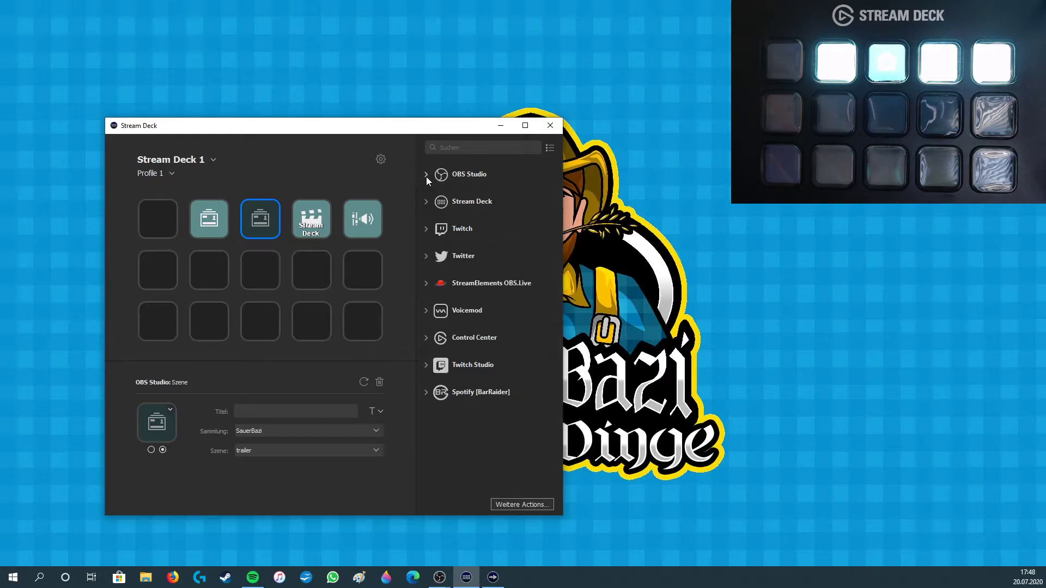
{"action": "left_click", "coordinate": [426, 177]}
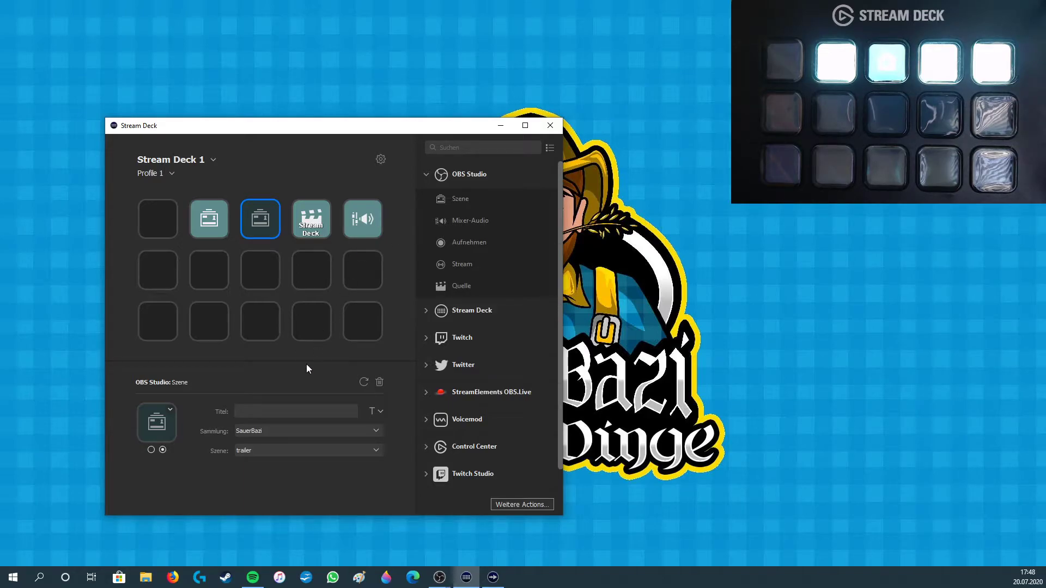
{"action": "left_click", "coordinate": [352, 224]}
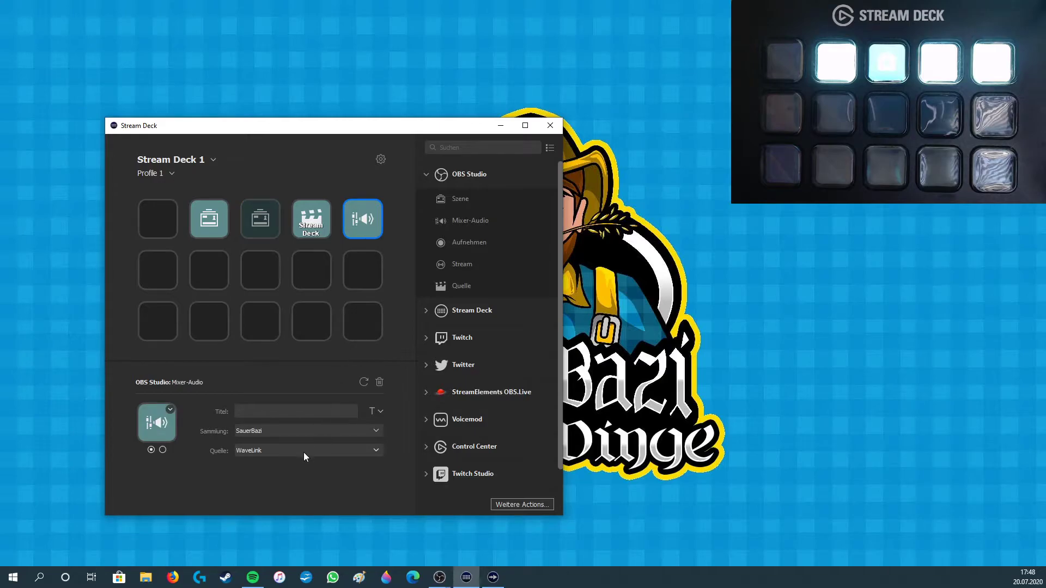
{"action": "left_click", "coordinate": [305, 227]}
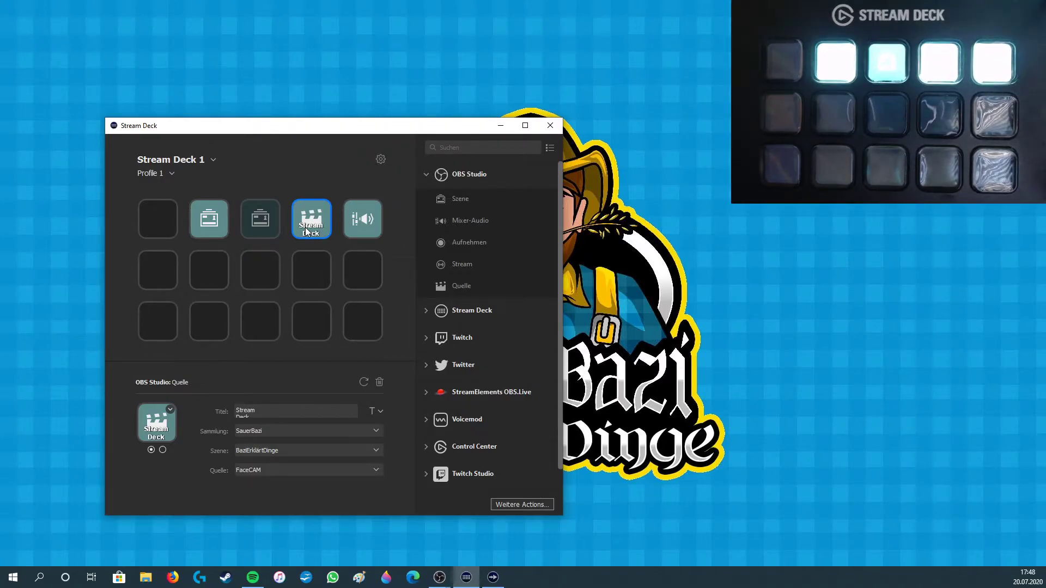
Assign the OBS Studio Quelle action to the fourth key of the middle row with scene BaziErklärtDinge and source 920.
{"action": "left_click_drag", "start_coordinate": [461, 290], "coordinate": [324, 273]}
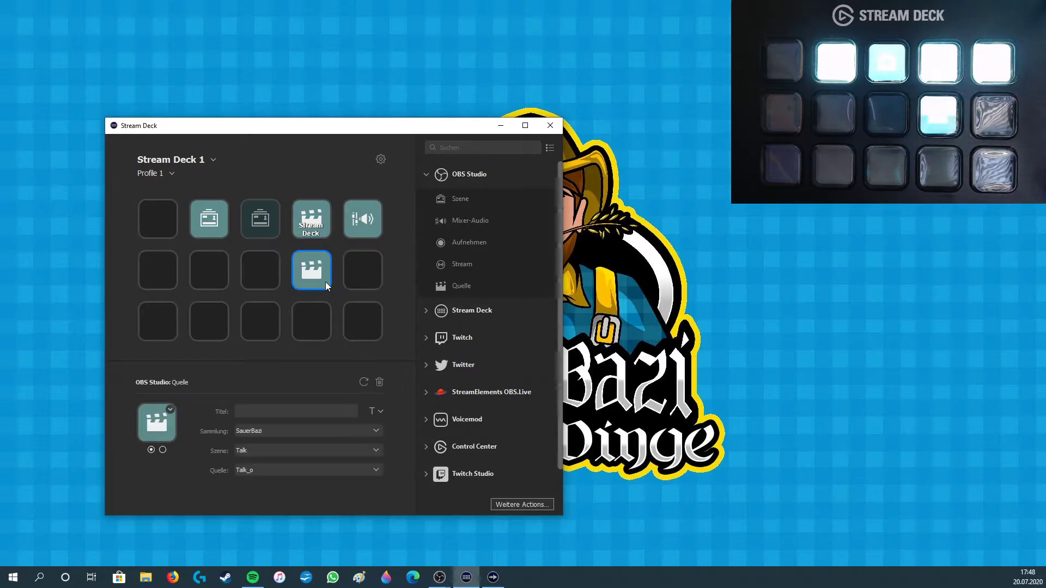
{"action": "left_click", "coordinate": [277, 449]}
{"action": "left_click", "coordinate": [268, 527]}
{"action": "left_click", "coordinate": [257, 474]}
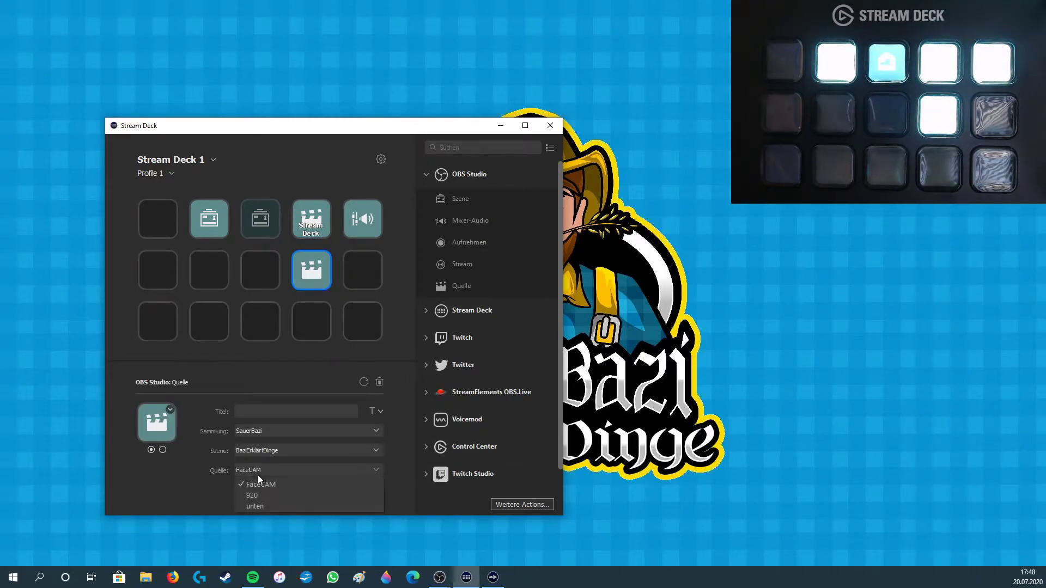
{"action": "left_click", "coordinate": [262, 493]}
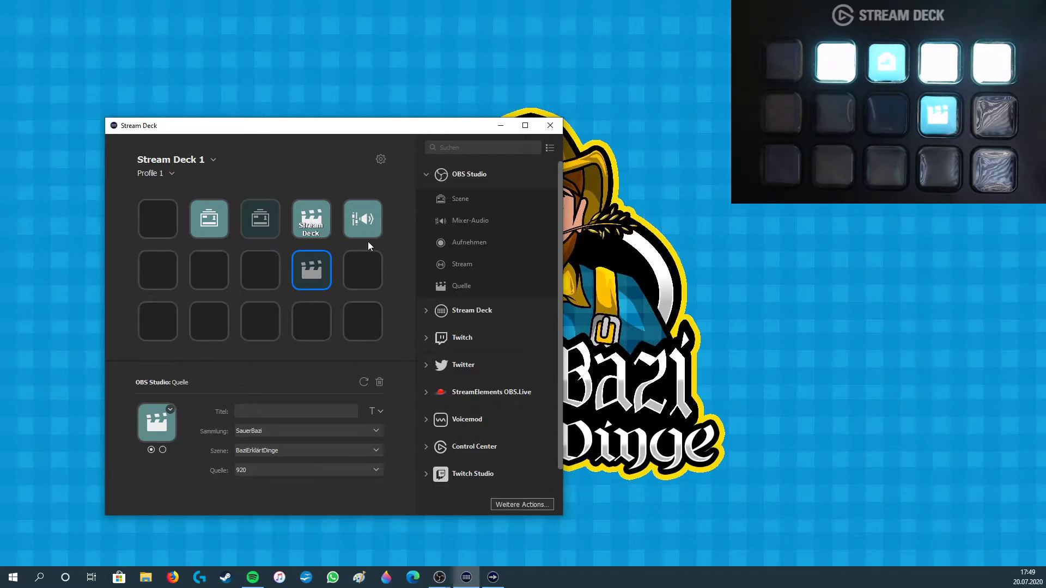
Edit which action categories are shown and enable the System category.
{"action": "left_click", "coordinate": [428, 181]}
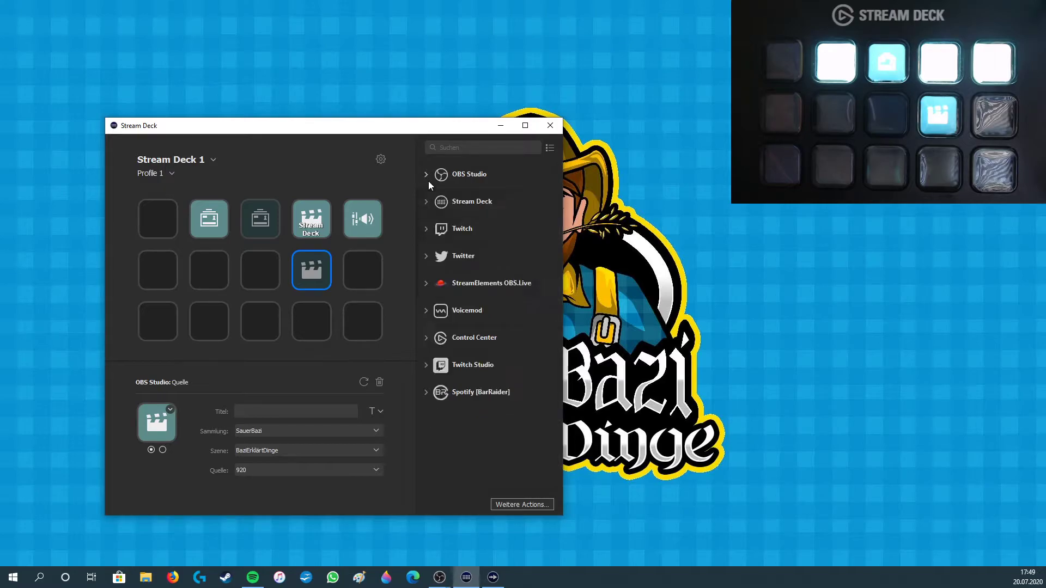
{"action": "left_click", "coordinate": [428, 211]}
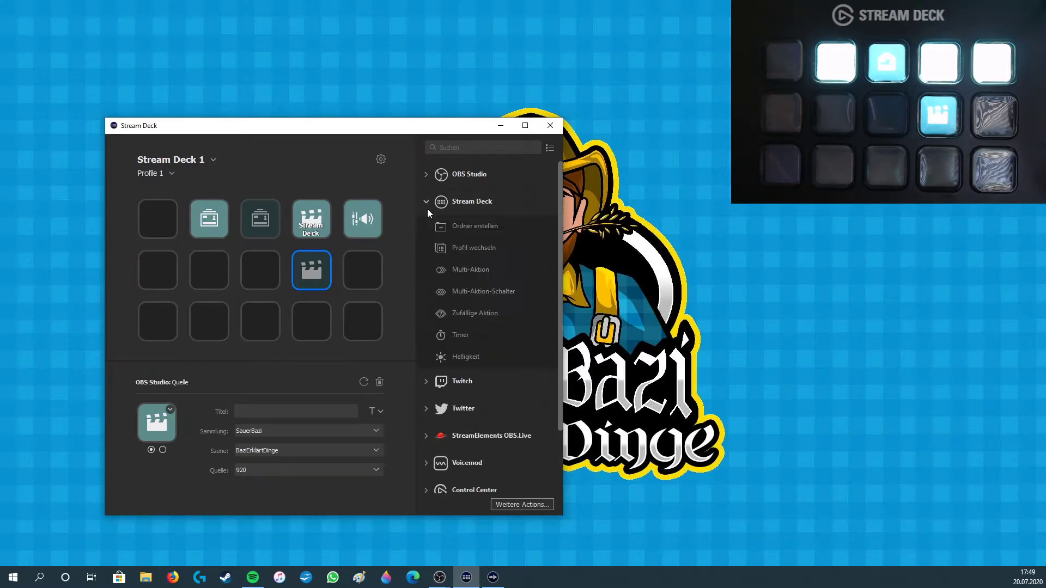
{"action": "left_click", "coordinate": [550, 150]}
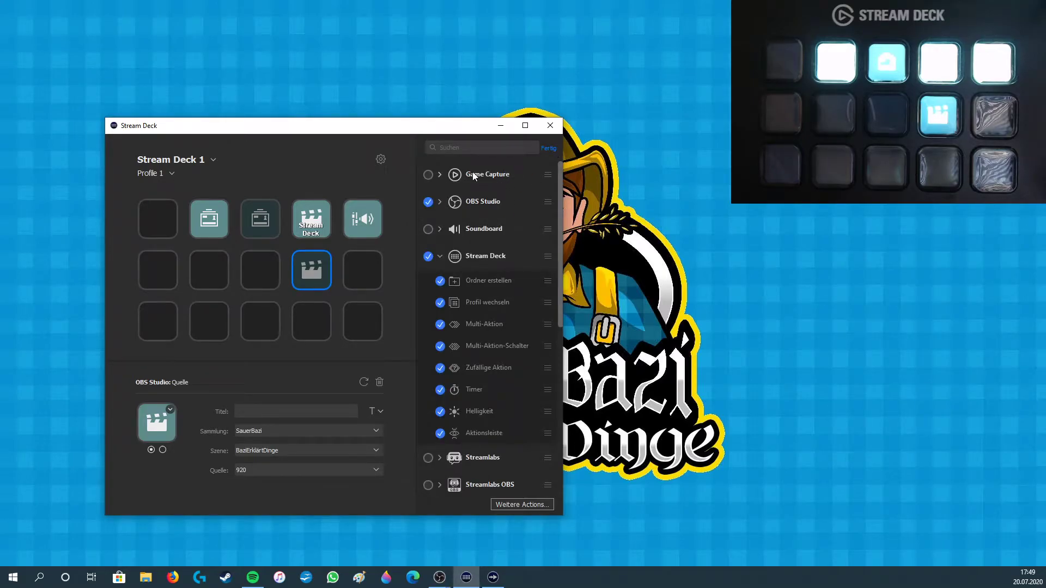
{"action": "scroll", "coordinate": [500, 246], "scroll_direction": "down", "scroll_amount": 5}
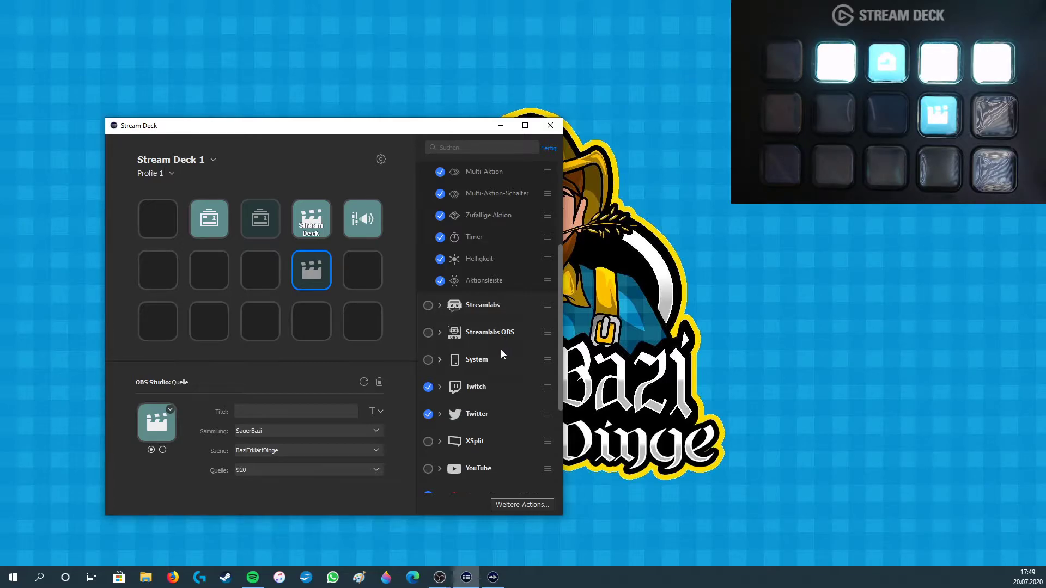
{"action": "left_click", "coordinate": [428, 360]}
{"action": "scroll", "coordinate": [452, 359], "scroll_direction": "down", "scroll_amount": 2}
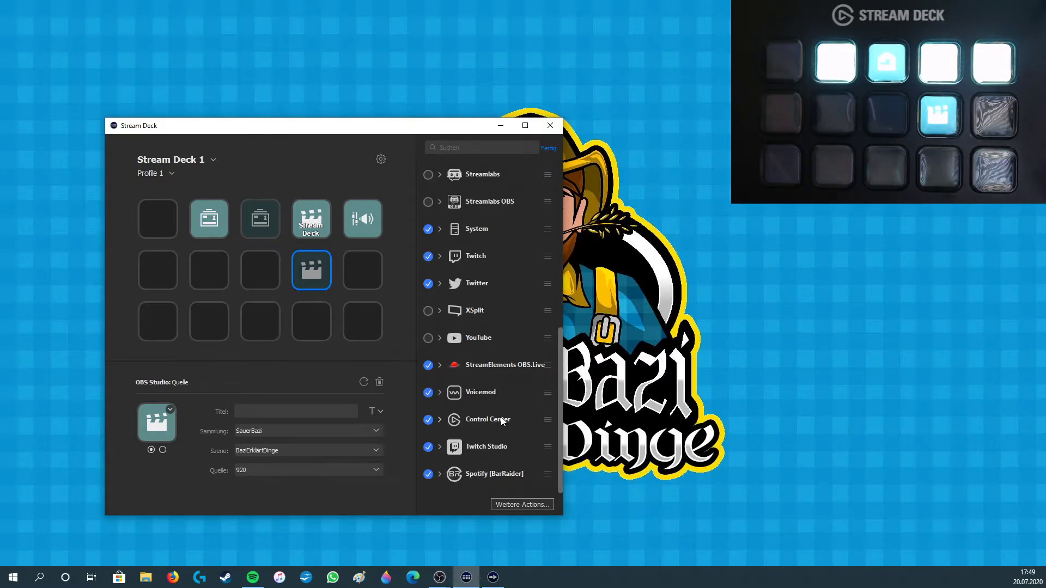
Open the catalogue of additional actions, examine the plugins offered for installation, and close the catalogue.
{"action": "left_click", "coordinate": [512, 505]}
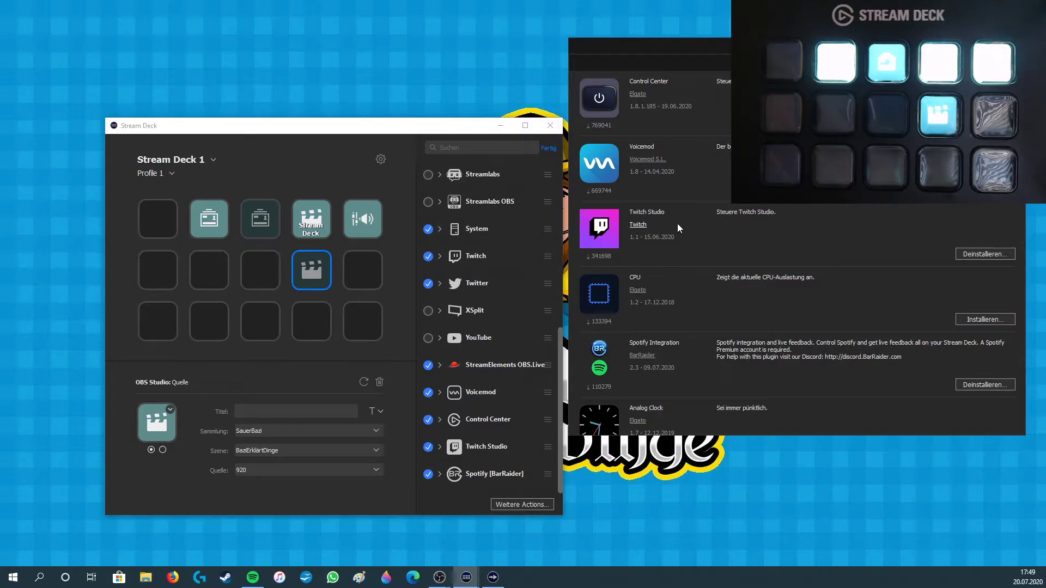
{"action": "scroll", "coordinate": [675, 239], "scroll_direction": "down", "scroll_amount": 3}
{"action": "scroll", "coordinate": [654, 174], "scroll_direction": "down", "scroll_amount": 3}
{"action": "scroll", "coordinate": [653, 169], "scroll_direction": "up", "scroll_amount": 3}
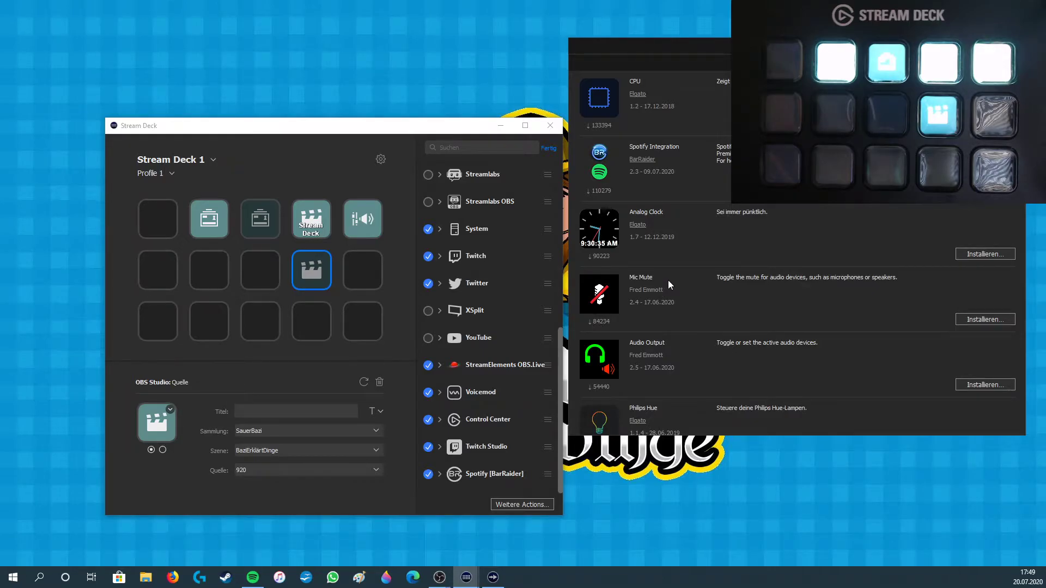
{"action": "scroll", "coordinate": [667, 280], "scroll_direction": "down", "scroll_amount": 3}
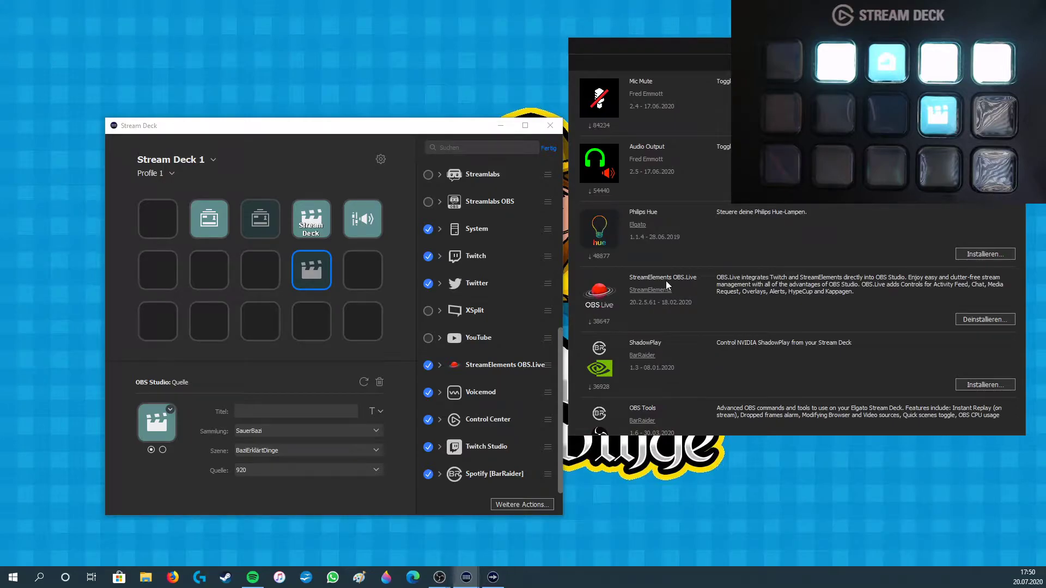
{"action": "scroll", "coordinate": [712, 325], "scroll_direction": "down", "scroll_amount": 6}
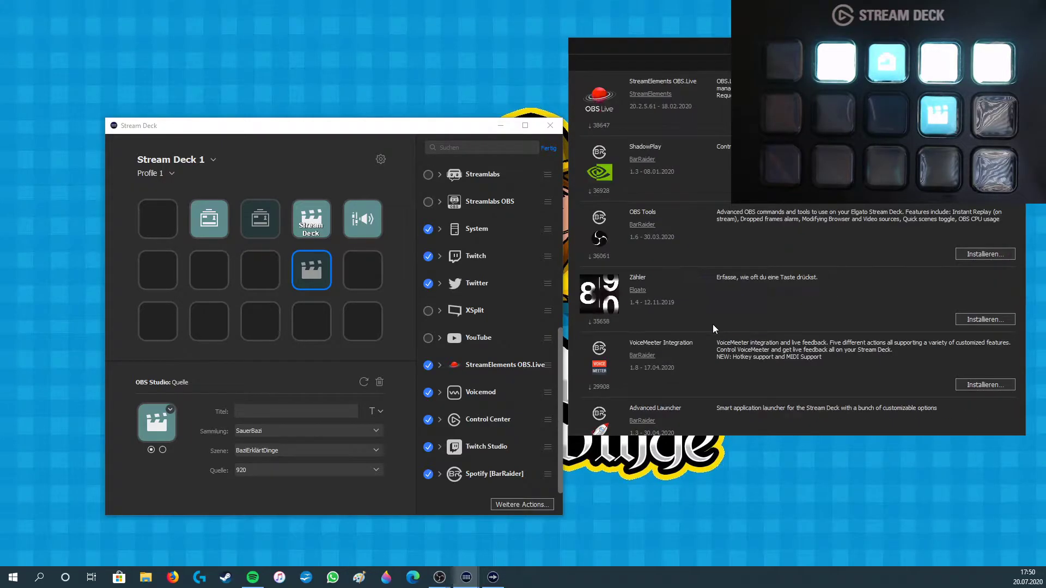
{"action": "scroll", "coordinate": [712, 324], "scroll_direction": "down", "scroll_amount": 10}
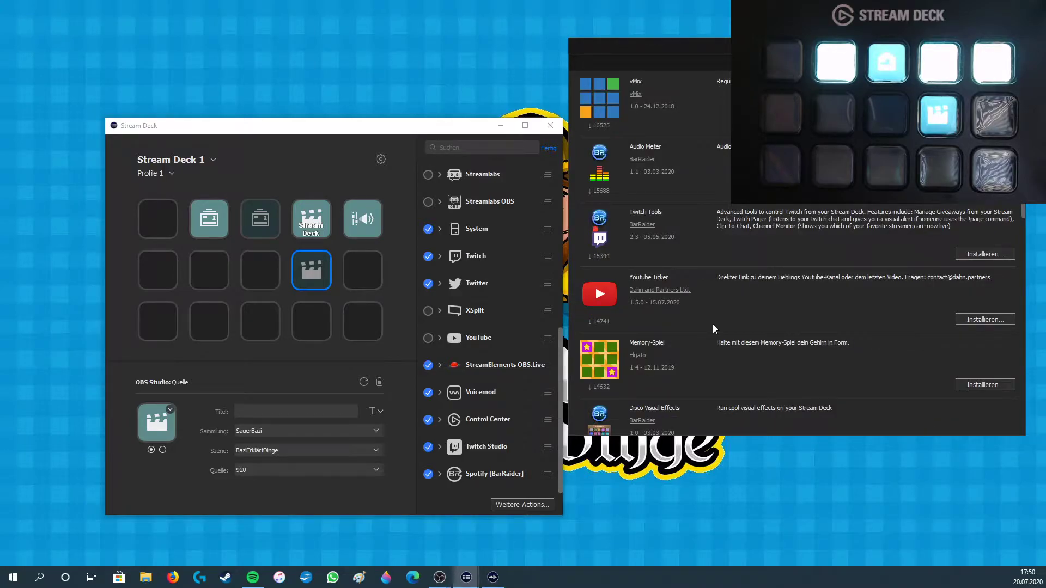
{"action": "scroll", "coordinate": [713, 325], "scroll_direction": "down", "scroll_amount": 12}
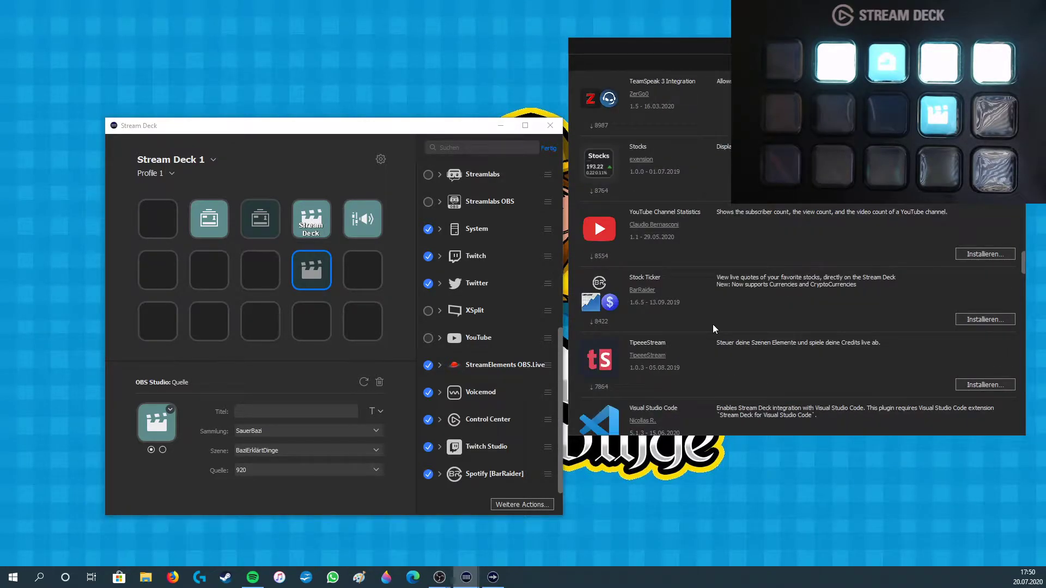
{"action": "scroll", "coordinate": [712, 325], "scroll_direction": "down", "scroll_amount": 12}
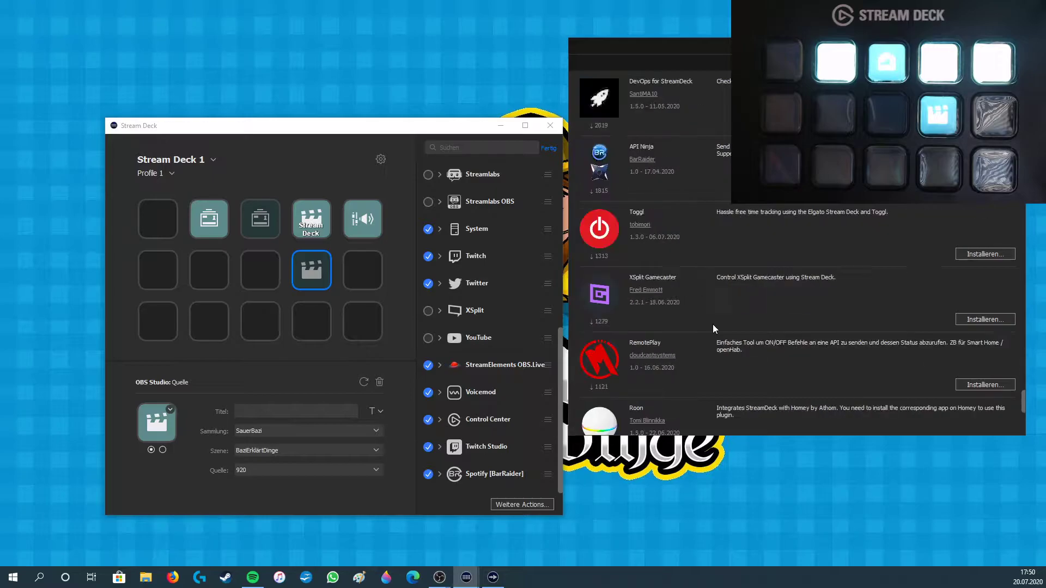
{"action": "scroll", "coordinate": [713, 325], "scroll_direction": "down", "scroll_amount": 5}
{"action": "scroll", "coordinate": [713, 325], "scroll_direction": "up", "scroll_amount": 3}
{"action": "scroll", "coordinate": [713, 325], "scroll_direction": "up", "scroll_amount": 10}
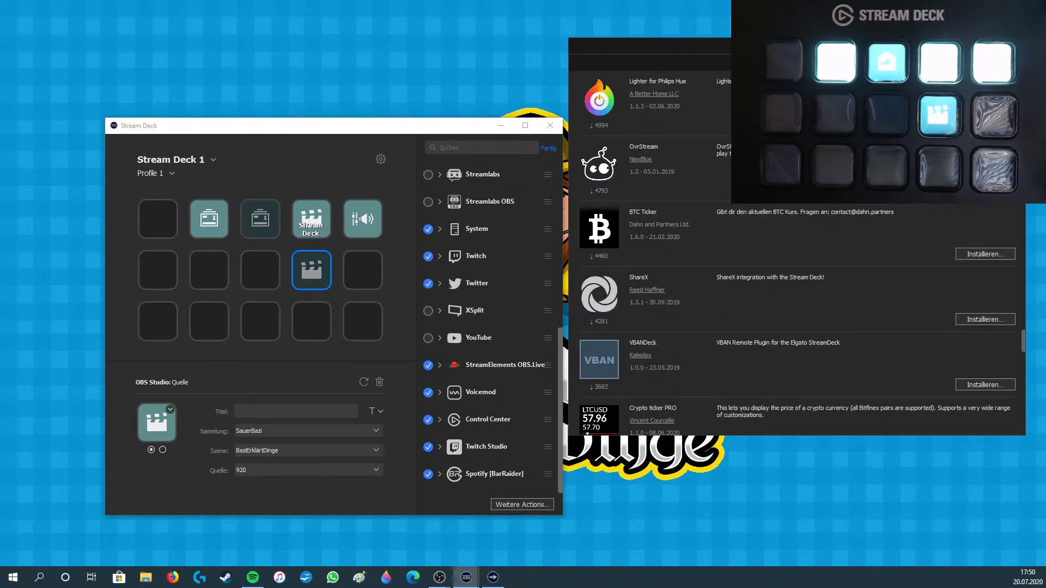
{"action": "left_click_drag", "start_coordinate": [754, 48], "coordinate": [436, 140]}
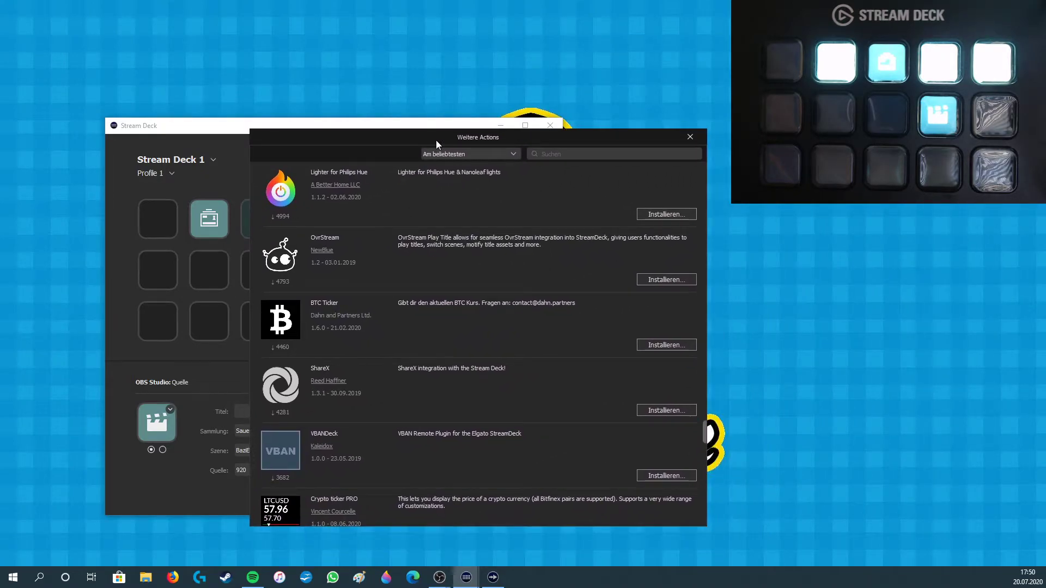
{"action": "left_click", "coordinate": [692, 131]}
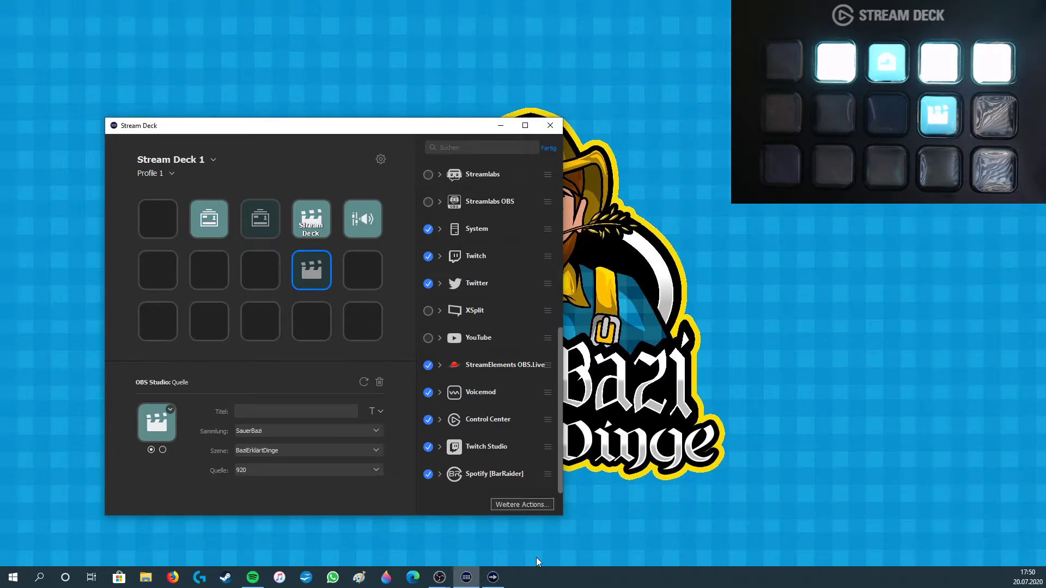
Browse the catalogue of additional actions, examine the plugins from least to most popular, and close the catalogue.
{"action": "left_click", "coordinate": [518, 502]}
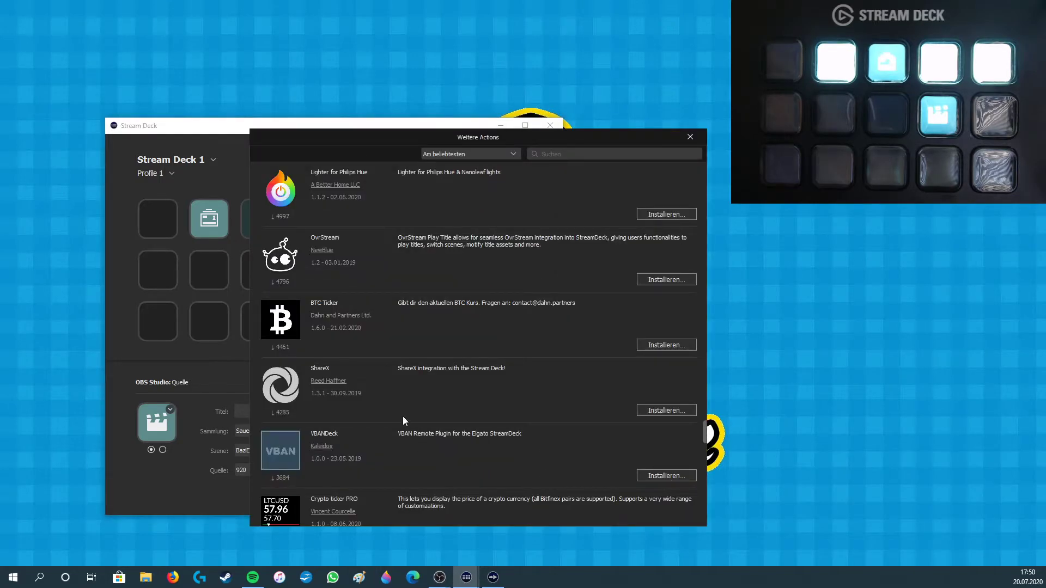
{"action": "scroll", "coordinate": [403, 416], "scroll_direction": "down", "scroll_amount": 3}
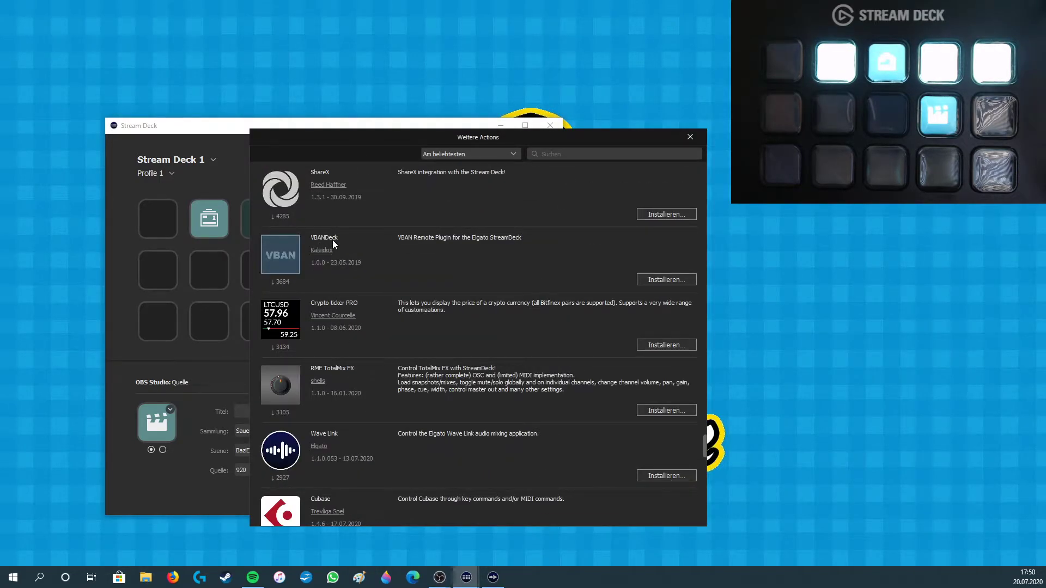
{"action": "scroll", "coordinate": [352, 294], "scroll_direction": "down", "scroll_amount": 12}
{"action": "scroll", "coordinate": [352, 295], "scroll_direction": "down", "scroll_amount": 2}
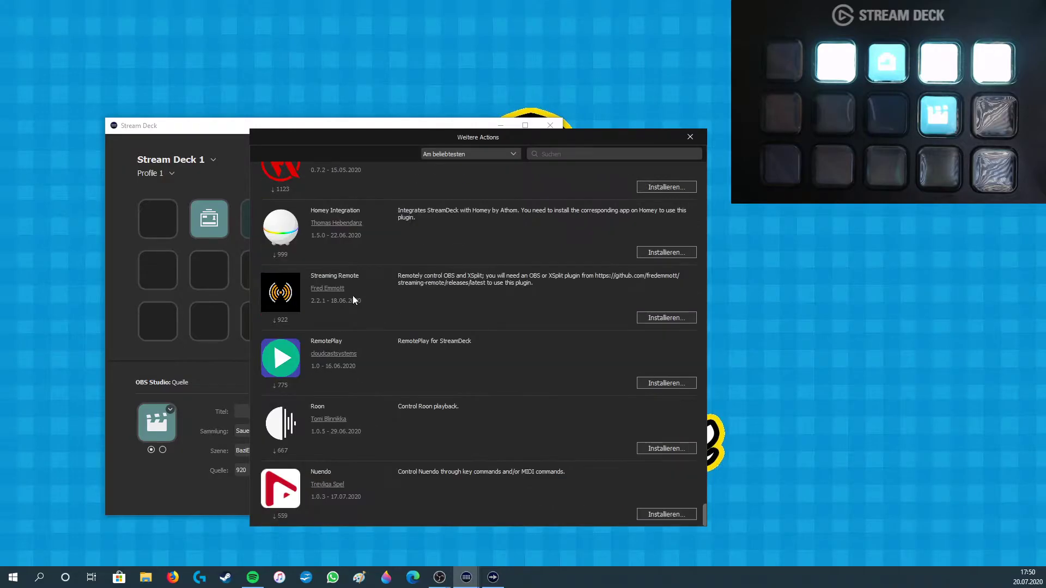
{"action": "scroll", "coordinate": [364, 305], "scroll_direction": "up", "scroll_amount": 15}
{"action": "scroll", "coordinate": [364, 305], "scroll_direction": "up", "scroll_amount": 12}
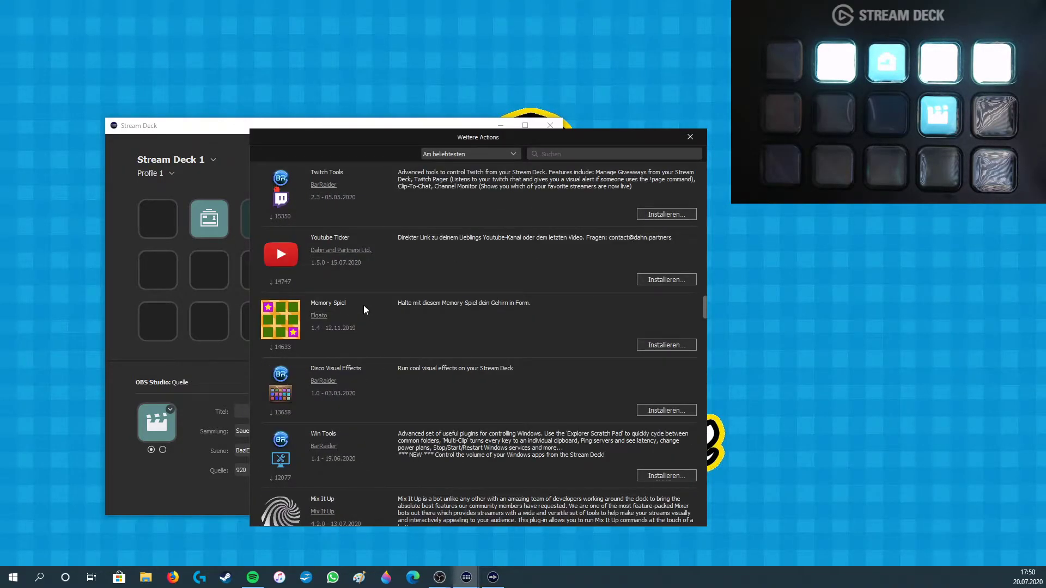
{"action": "scroll", "coordinate": [364, 305], "scroll_direction": "up", "scroll_amount": 8}
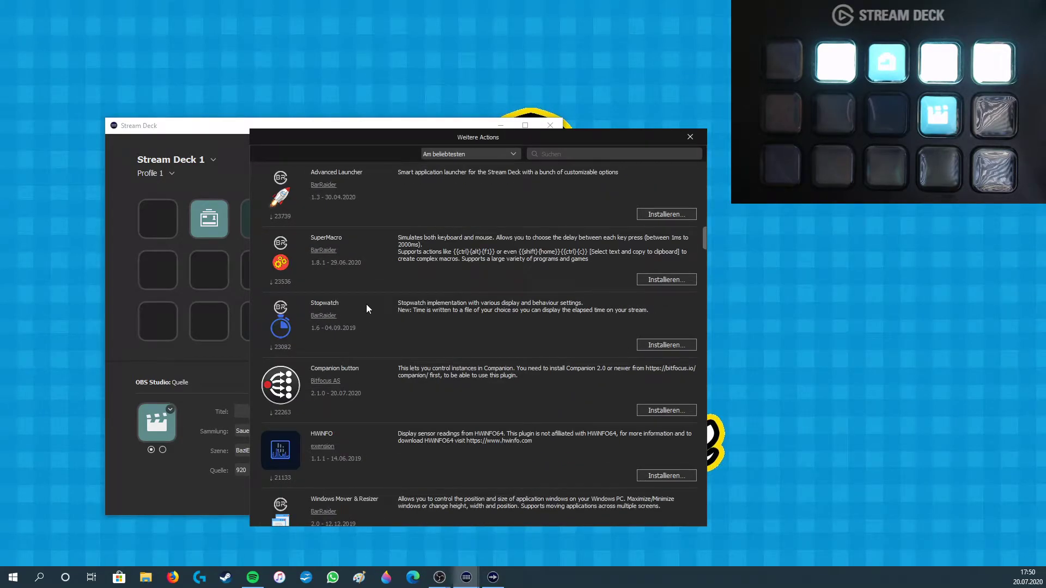
{"action": "left_click", "coordinate": [693, 139]}
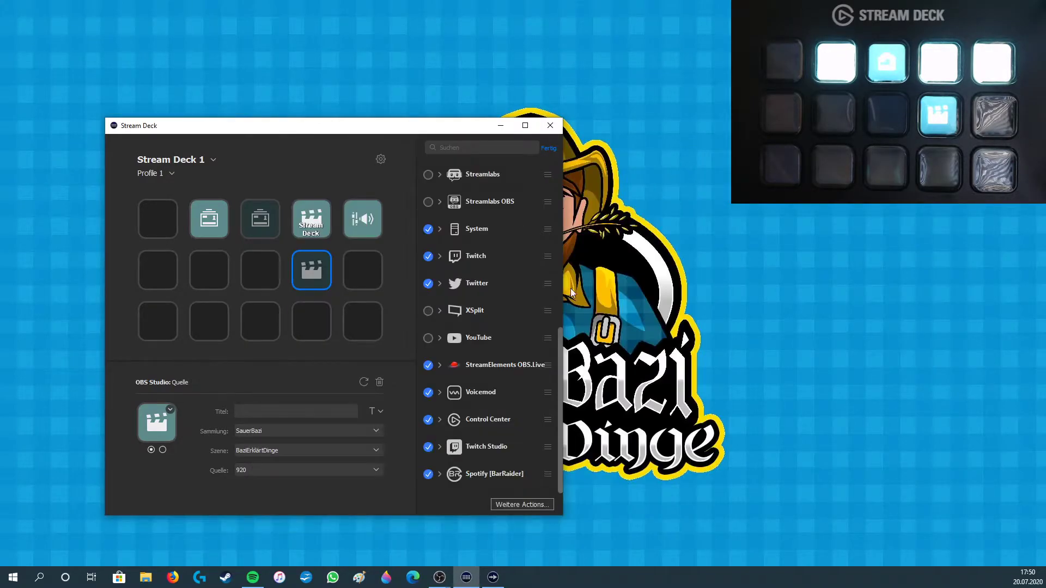
Finish editing the category list, create a folder on the first key of the bottom row, then enter the folder and return.
{"action": "left_click", "coordinate": [549, 148]}
{"action": "scroll", "coordinate": [469, 265], "scroll_direction": "up", "scroll_amount": 3}
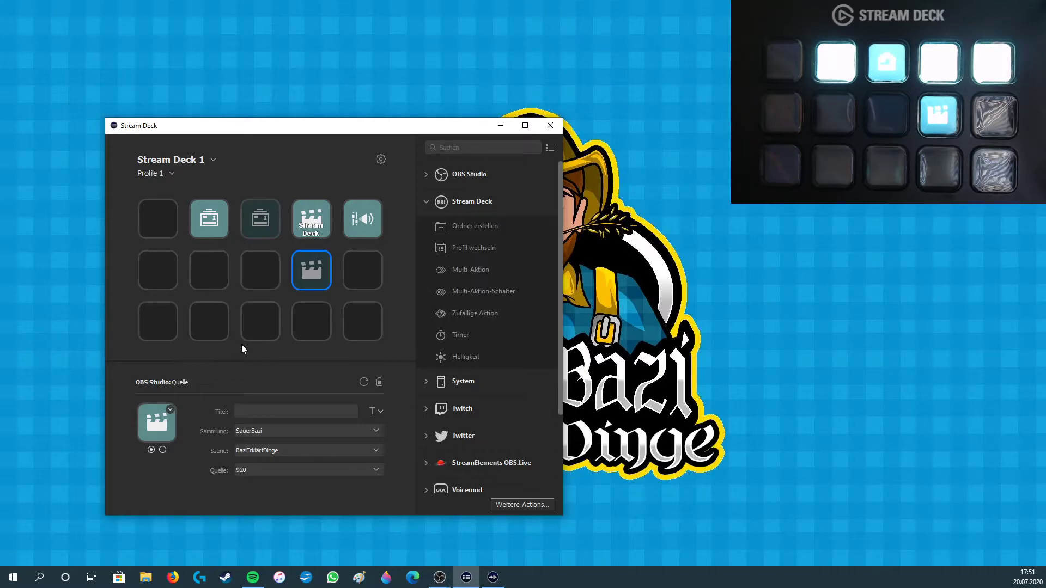
{"action": "left_click_drag", "start_coordinate": [457, 226], "coordinate": [175, 328]}
{"action": "double_click", "coordinate": [164, 329]}
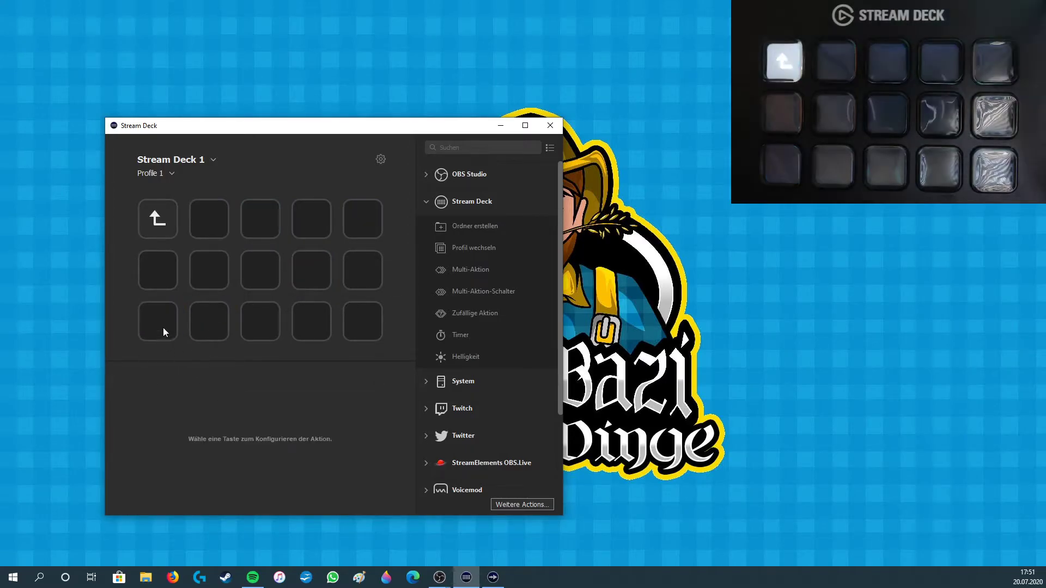
{"action": "left_click", "coordinate": [159, 224]}
{"action": "double_click", "coordinate": [155, 218]}
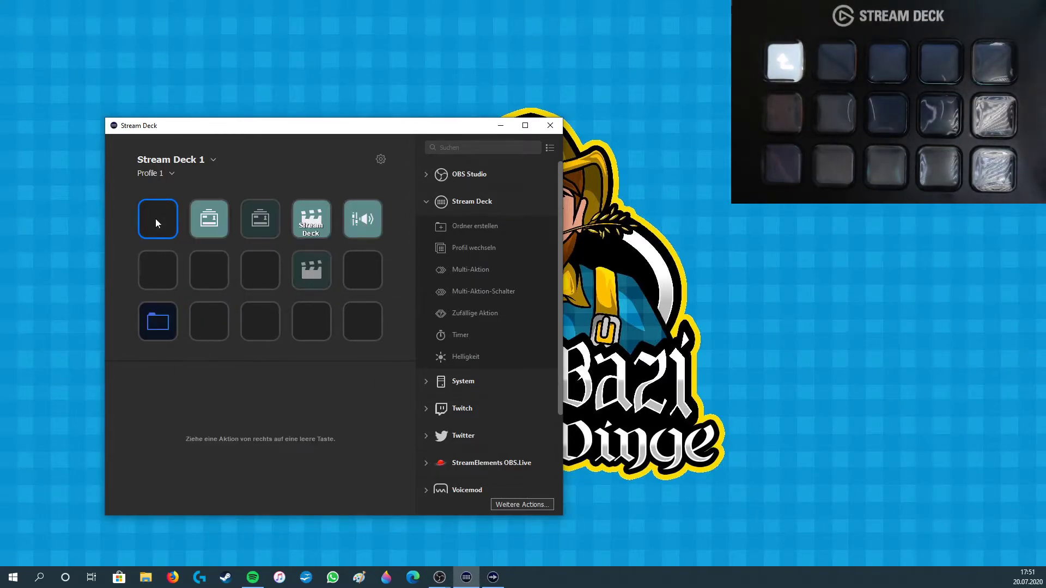
Inspect the folder key's settings, reopen the empty folder to view its back key, and return to the parent level.
{"action": "left_click", "coordinate": [156, 322]}
{"action": "left_click", "coordinate": [260, 411]}
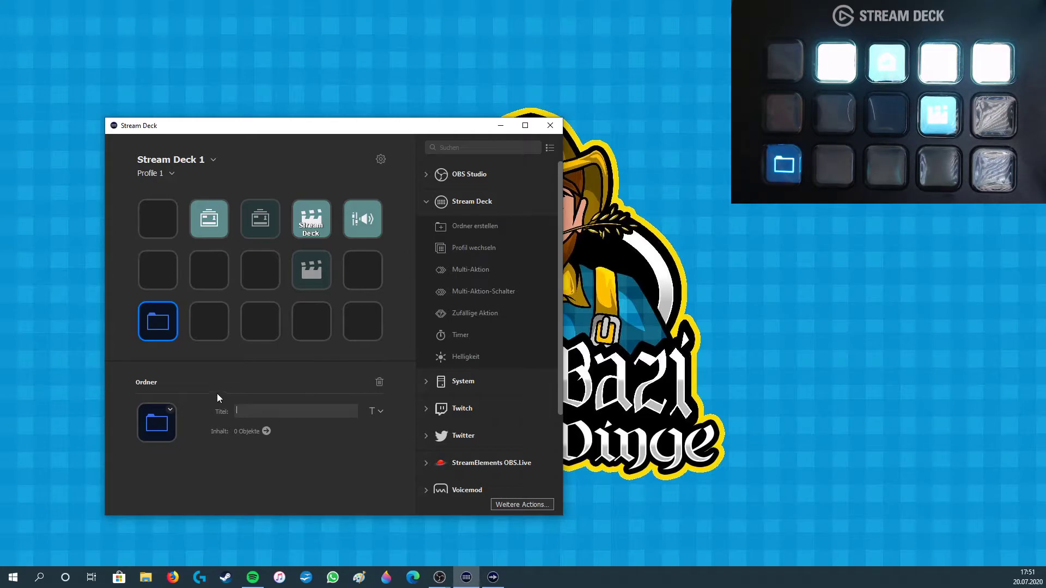
{"action": "double_click", "coordinate": [165, 334]}
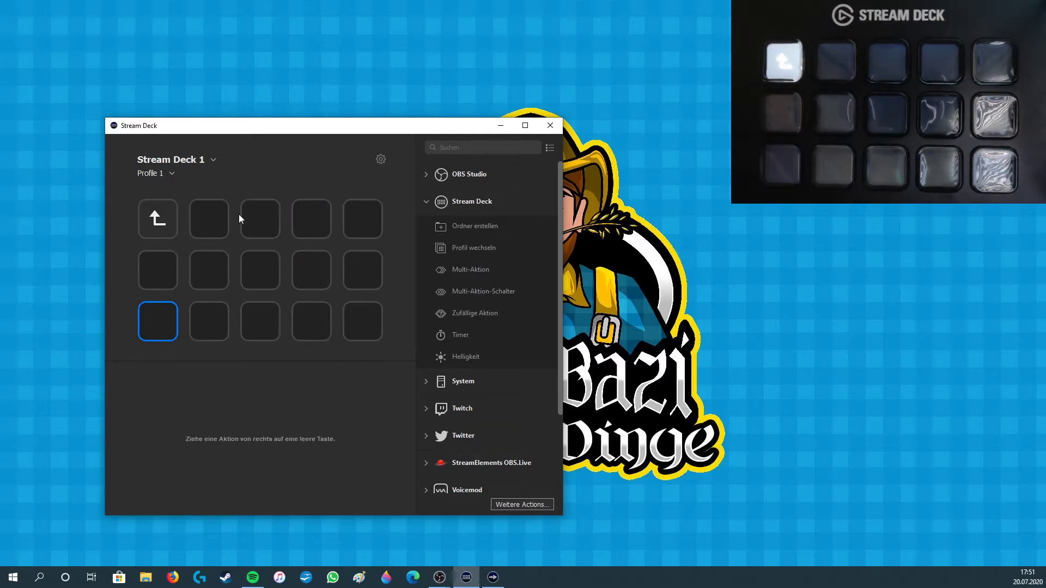
{"action": "left_click", "coordinate": [158, 227]}
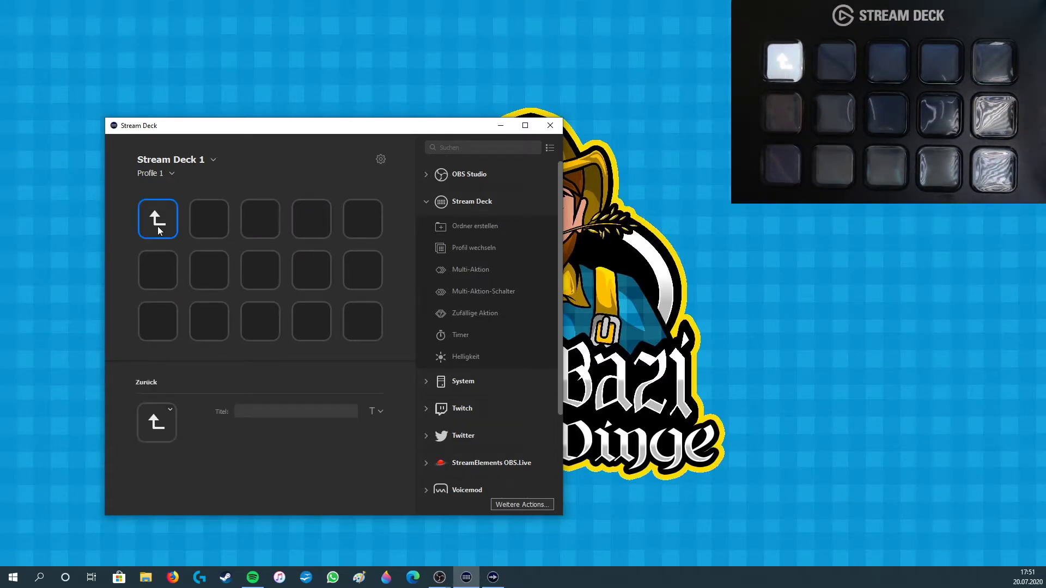
{"action": "double_click", "coordinate": [158, 227]}
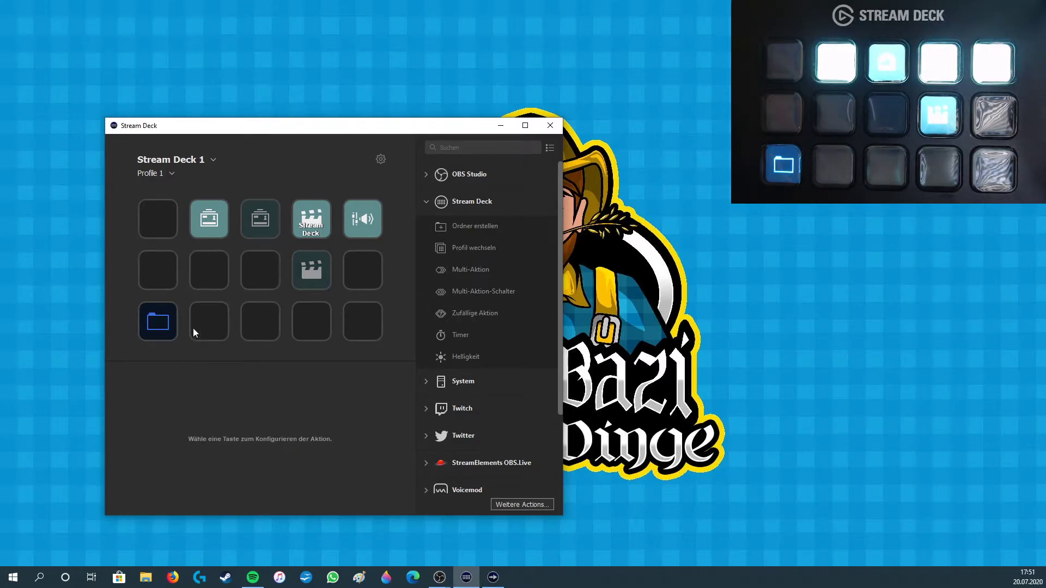
Assign the Profil wechseln action to the first key of the top row with Bazi as the target profile.
{"action": "left_click_drag", "start_coordinate": [457, 246], "coordinate": [168, 215]}
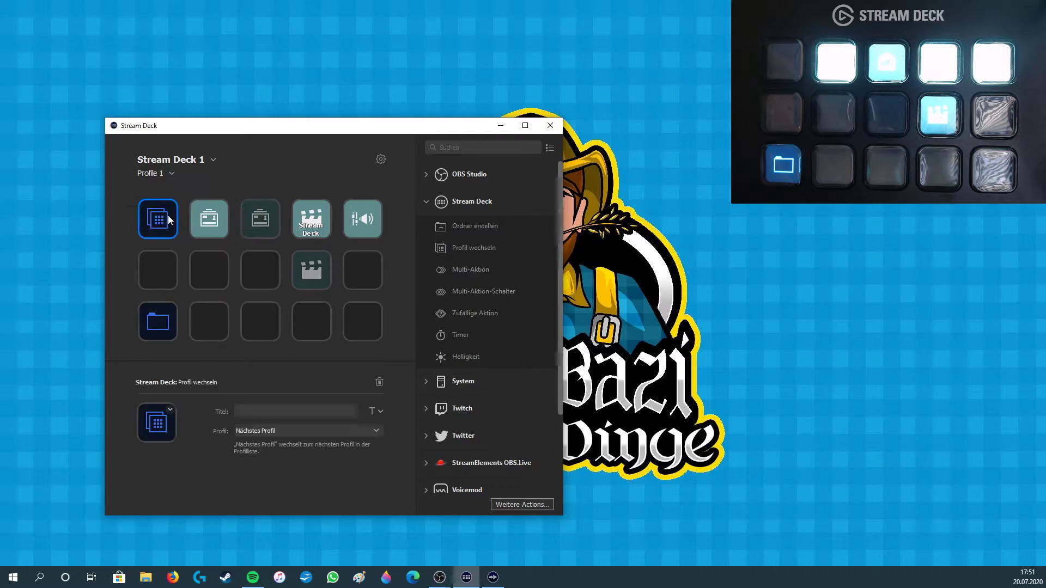
{"action": "left_click", "coordinate": [283, 430]}
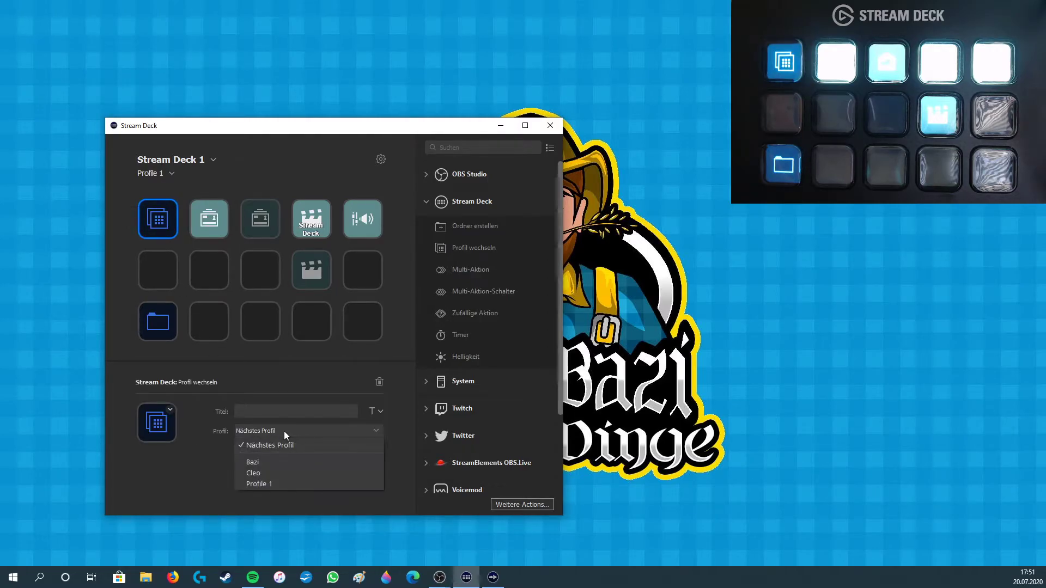
{"action": "left_click", "coordinate": [280, 462]}
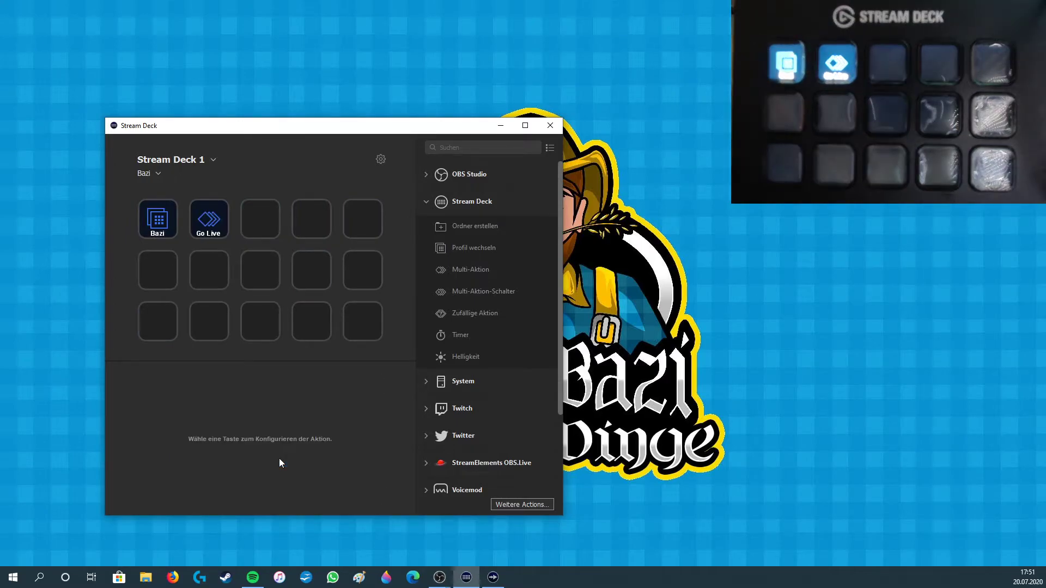
Switch back to Profile 1 and delete the Profil wechseln action from the first key of the top row.
{"action": "left_click", "coordinate": [149, 172]}
{"action": "left_click", "coordinate": [166, 222]}
{"action": "left_click", "coordinate": [163, 233]}
{"action": "left_click", "coordinate": [380, 383]}
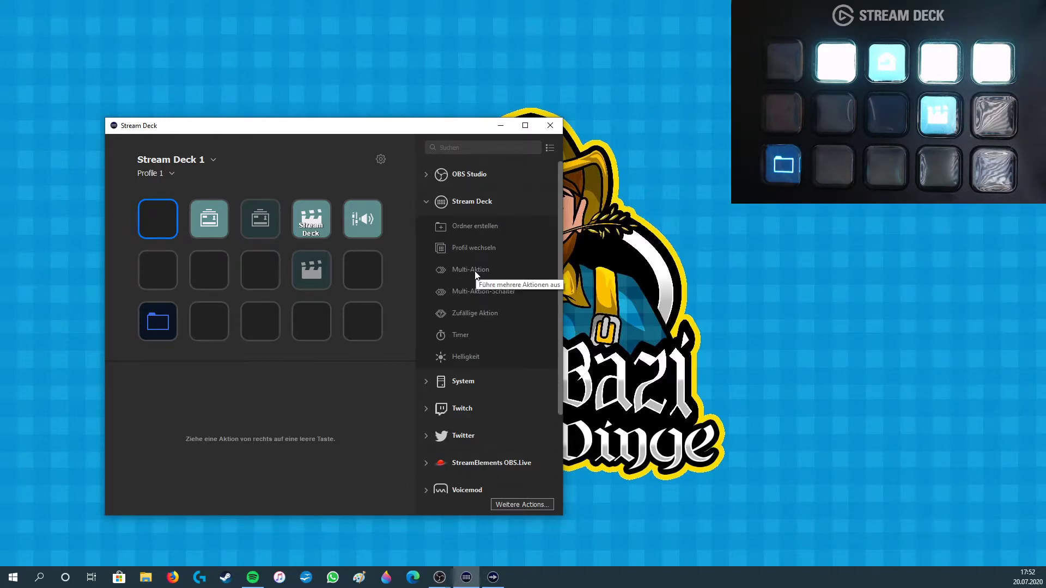
Try the Multi-Aktion-Schalter action on the first key of the top row, view its action list, and delete it.
{"action": "mouse_move", "coordinate": [475, 274]}
{"action": "left_mouse_down"}
{"action": "mouse_move", "coordinate": [436, 275]}
{"action": "mouse_move", "coordinate": [470, 269]}
{"action": "left_mouse_up"}
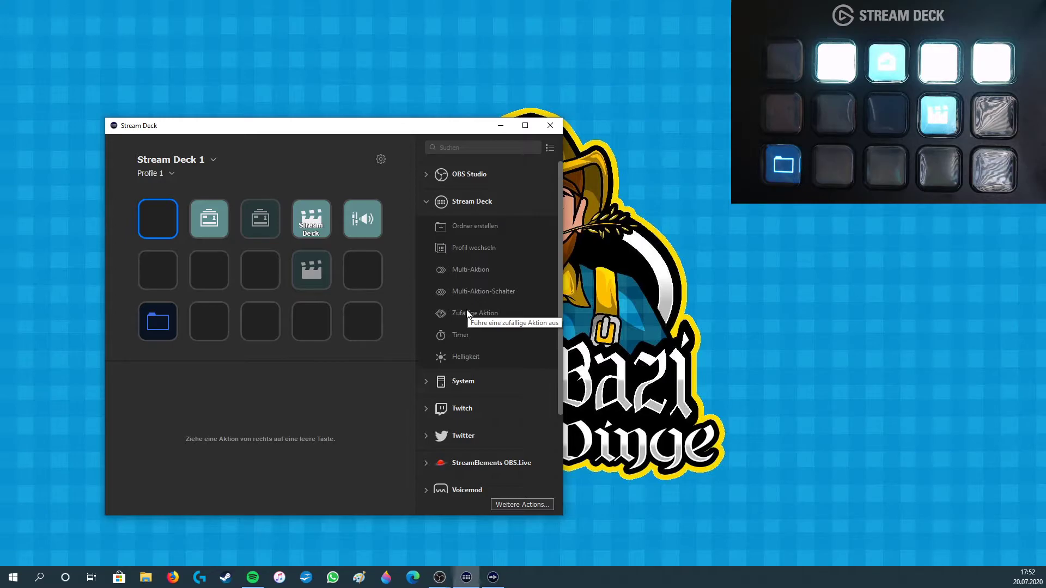
{"action": "left_click_drag", "start_coordinate": [463, 292], "coordinate": [159, 223]}
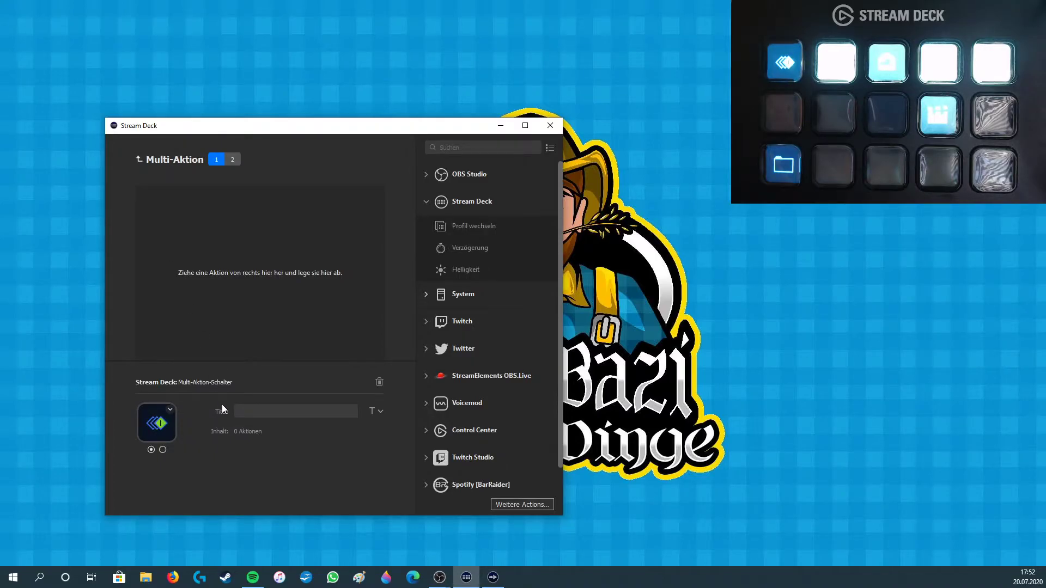
{"action": "left_click", "coordinate": [143, 162]}
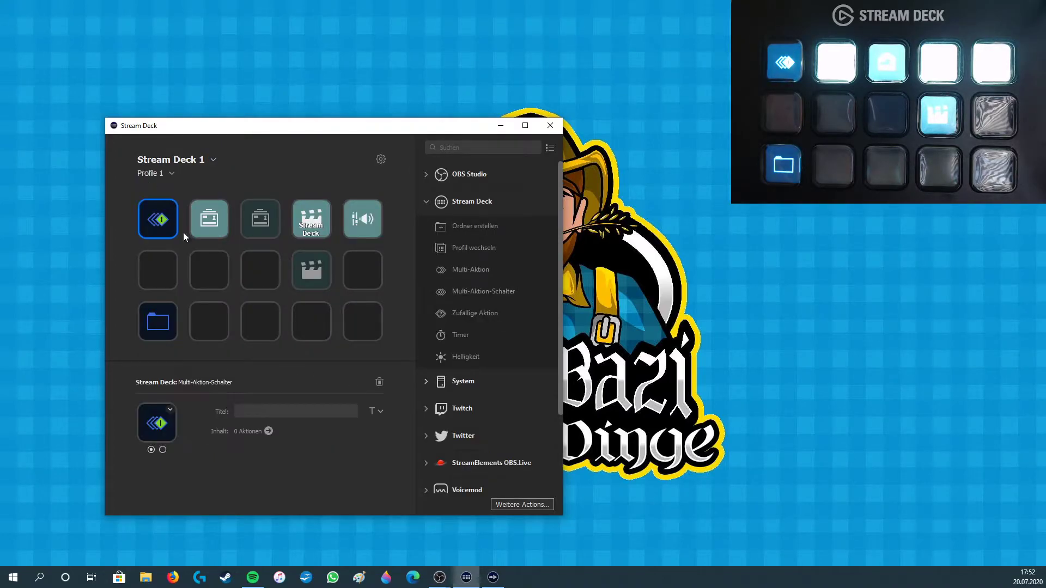
{"action": "left_click", "coordinate": [379, 381]}
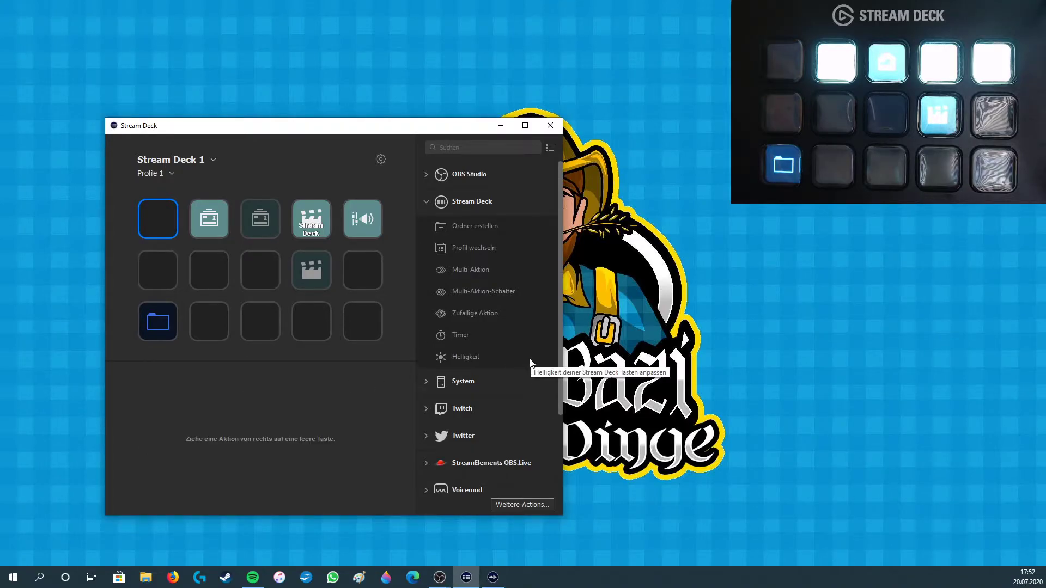
Try the Helligkeit action on the first key of the top row, view its brightness options, and delete it.
{"action": "left_click_drag", "start_coordinate": [458, 356], "coordinate": [153, 217]}
{"action": "left_click", "coordinate": [266, 431]}
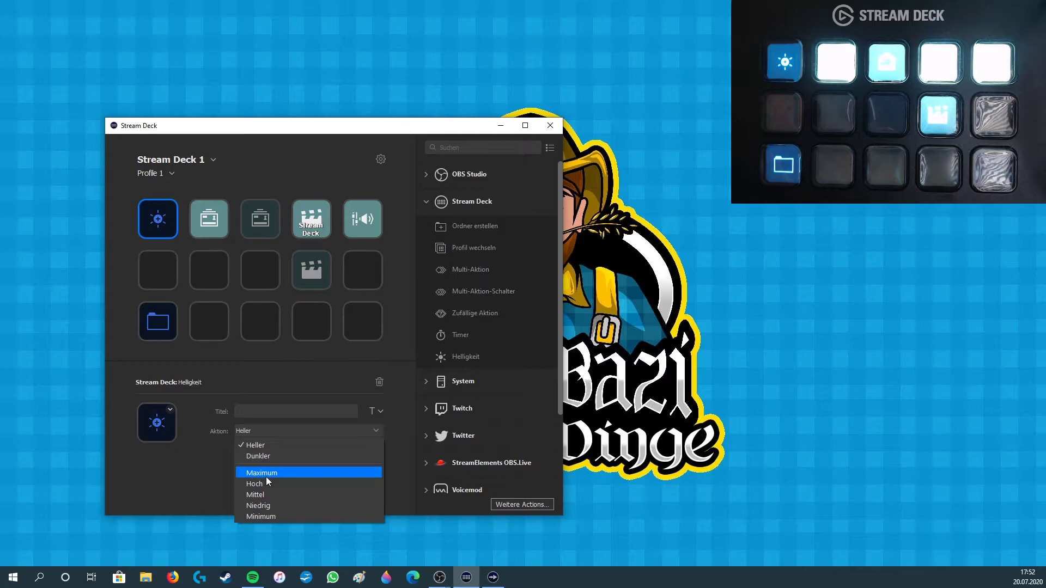
{"action": "left_click", "coordinate": [211, 454]}
{"action": "left_click", "coordinate": [381, 381]}
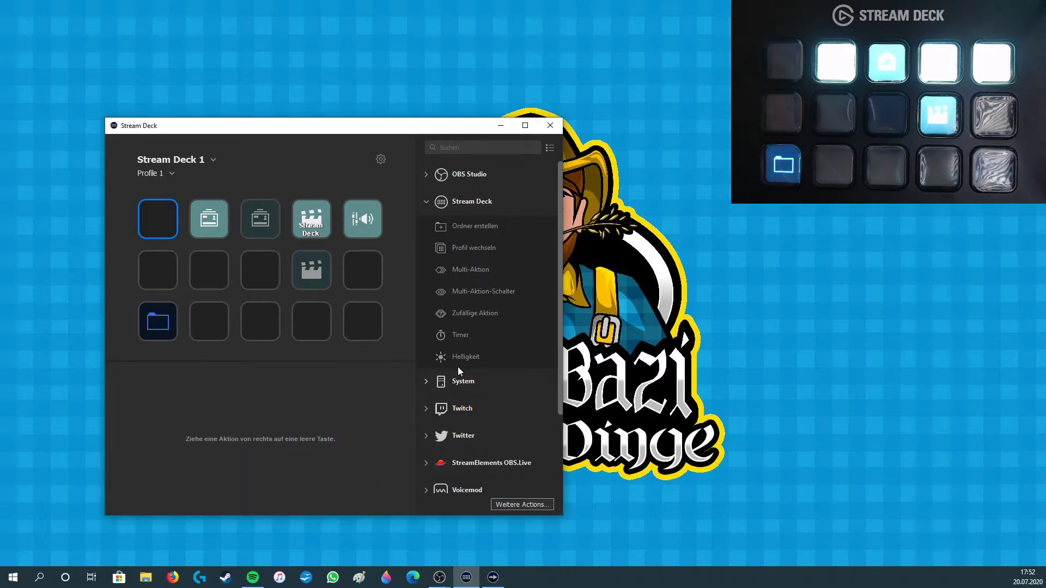
Try the Timer action on the first key of the top row, view its sound options, and delete it.
{"action": "left_click_drag", "start_coordinate": [463, 335], "coordinate": [156, 219]}
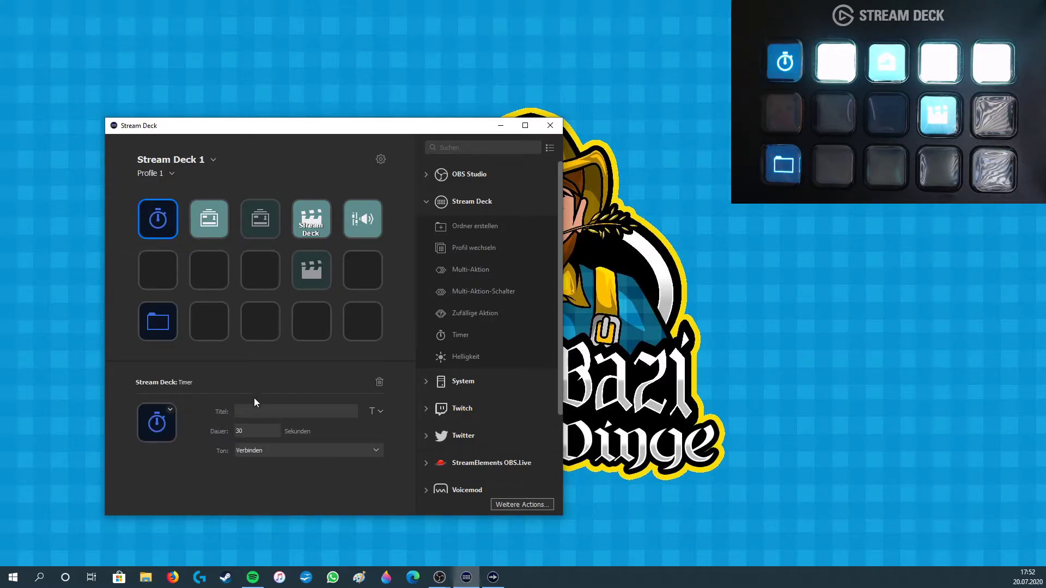
{"action": "left_click", "coordinate": [269, 453]}
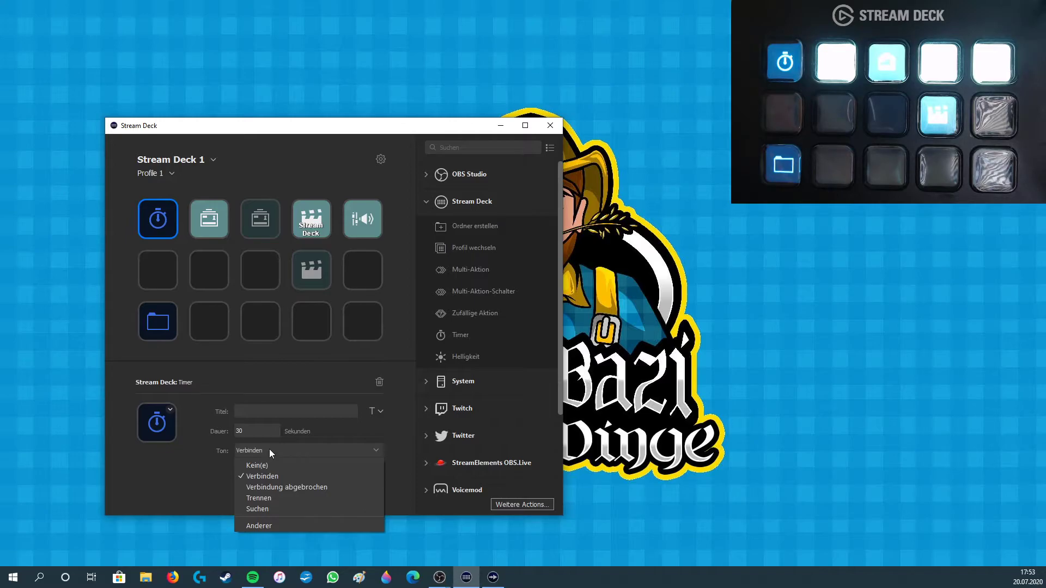
{"action": "left_click", "coordinate": [201, 468]}
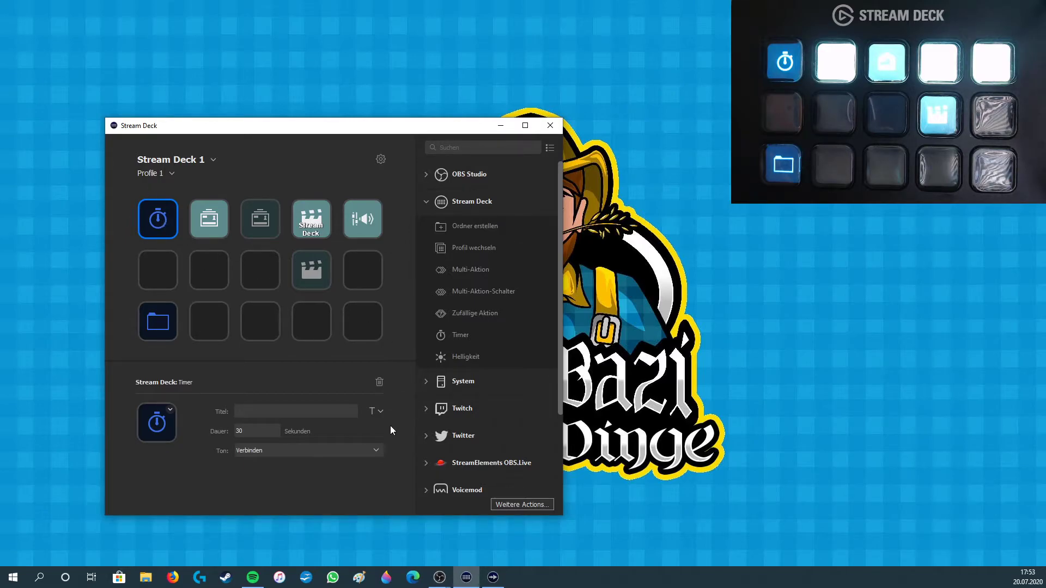
{"action": "left_click", "coordinate": [379, 382]}
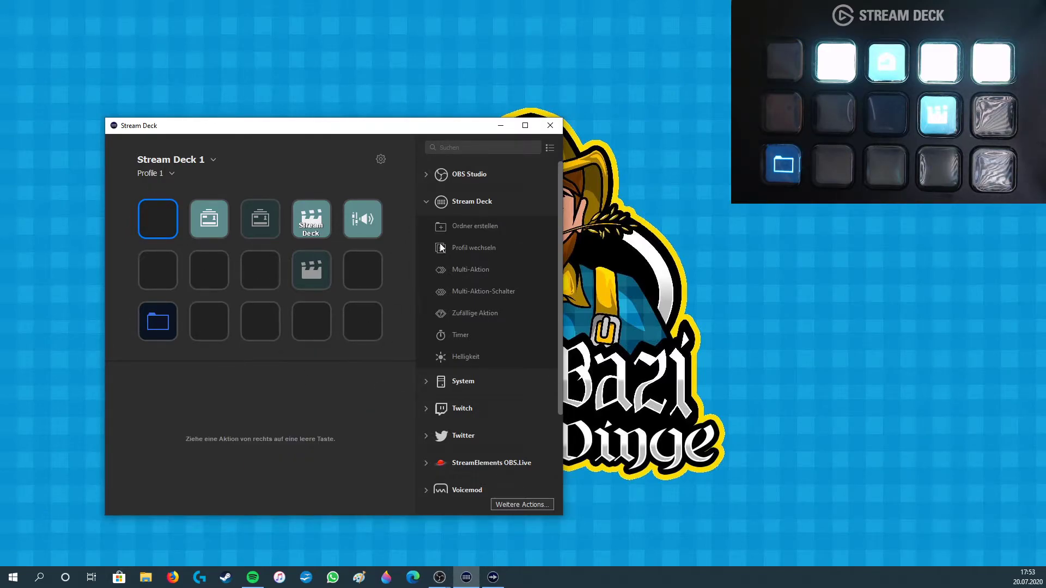
Collapse the Stream Deck category and examine the actions offered in the System category.
{"action": "left_click", "coordinate": [426, 202]}
{"action": "left_click", "coordinate": [427, 229]}
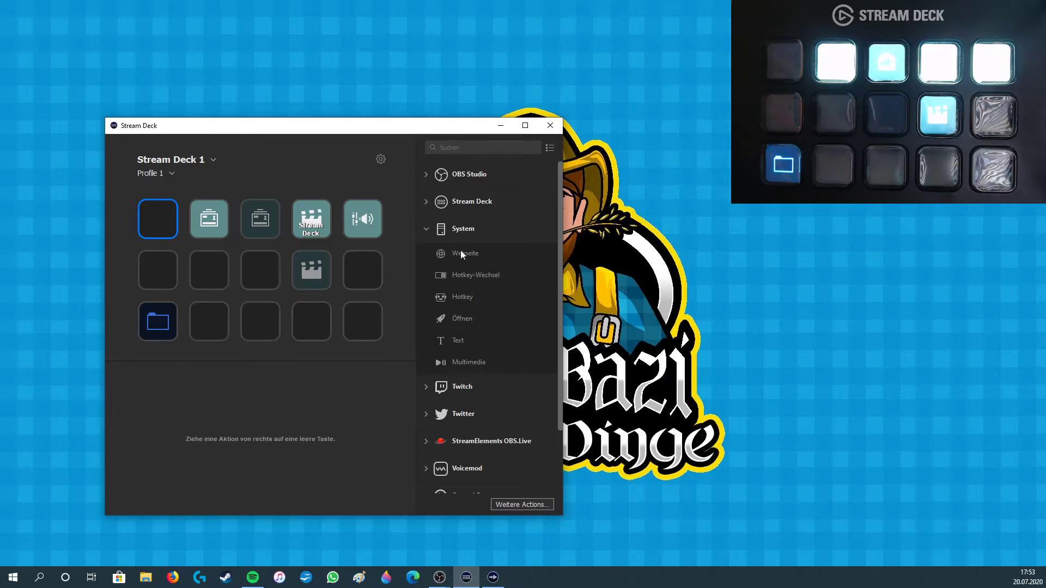
{"action": "left_click", "coordinate": [426, 230]}
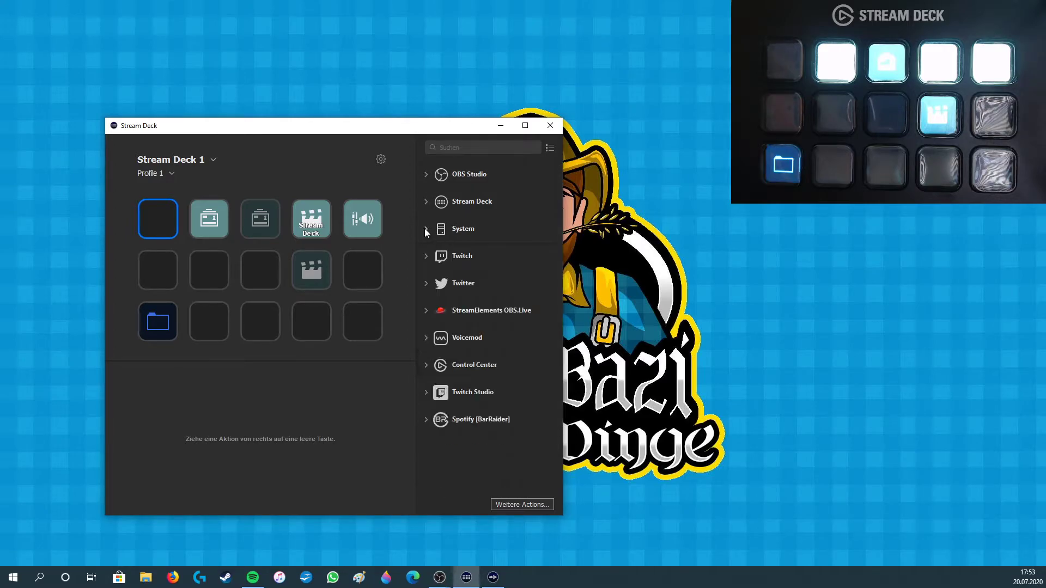
Assign the Twitch Chat-Nachricht action to the first key of the top row with the message sauberbMoin.
{"action": "left_click", "coordinate": [424, 257]}
{"action": "scroll", "coordinate": [424, 257], "scroll_direction": "down", "scroll_amount": 1}
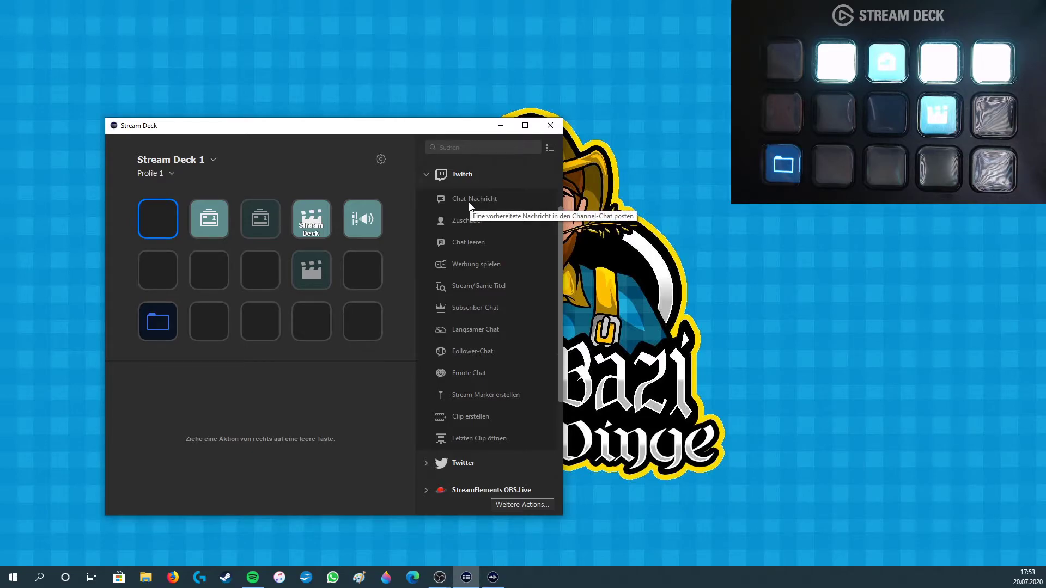
{"action": "left_click_drag", "start_coordinate": [469, 199], "coordinate": [158, 219]}
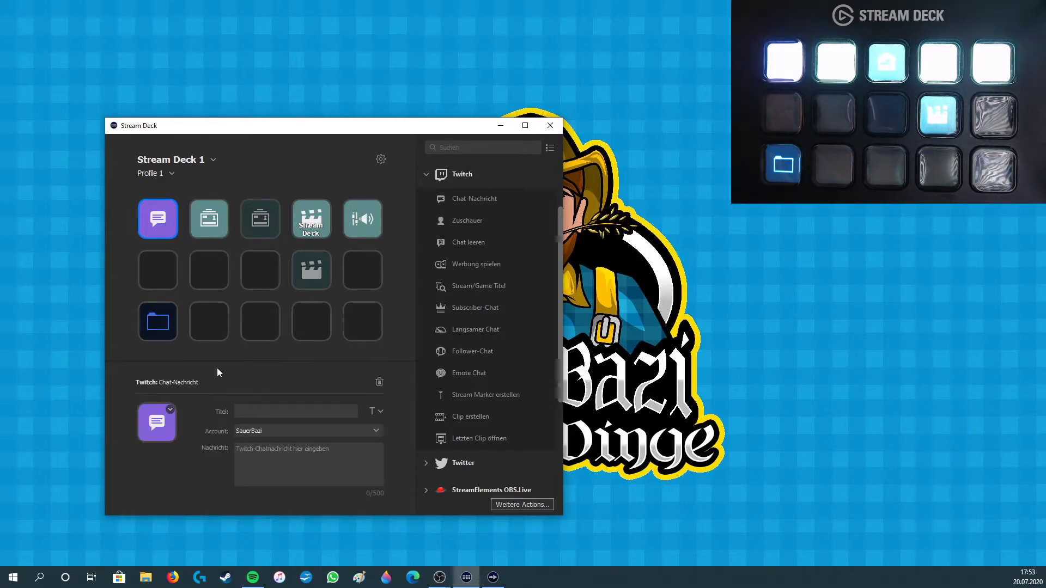
{"action": "left_click", "coordinate": [275, 431]}
{"action": "left_click", "coordinate": [275, 431]}
{"action": "type", "text": "sauve"}
{"action": "key", "text": "BackSpace"}
{"action": "type", "text": "berbMoin"}
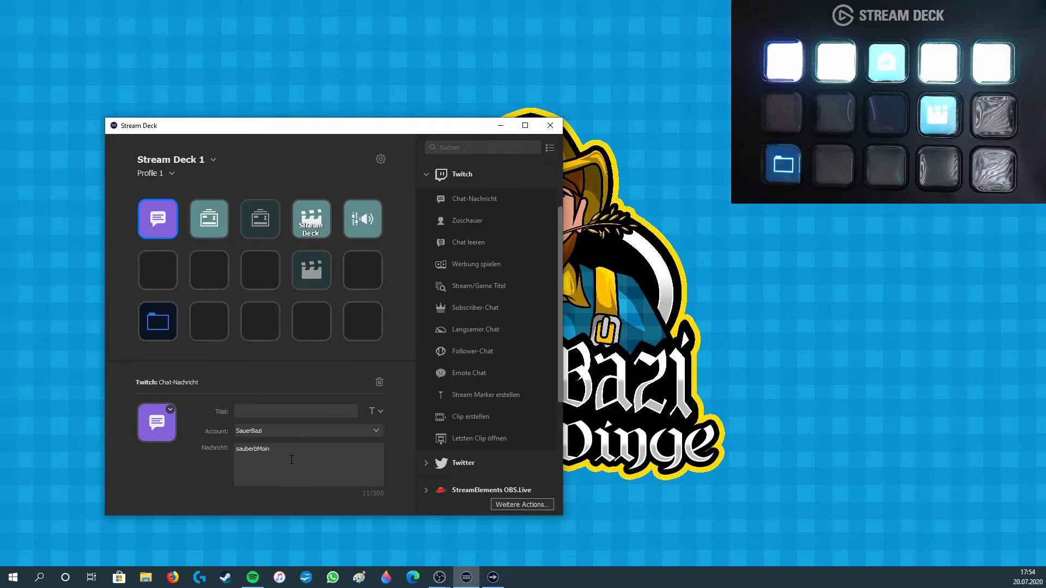
Clear the chat message text and delete the Chat-Nachricht action from the first key of the top row.
{"action": "key", "text": "BackSpace"}
{"action": "key", "text": "BackSpace"}
{"action": "key", "text": "BackSpace"}
{"action": "key", "text": "BackSpace"}
{"action": "key", "text": "BackSpace"}
{"action": "key", "text": "BackSpace"}
{"action": "key", "text": "BackSpace"}
{"action": "key", "text": "BackSpace"}
{"action": "key", "text": "BackSpace"}
{"action": "key", "text": "BackSpace"}
{"action": "left_click", "coordinate": [380, 381]}
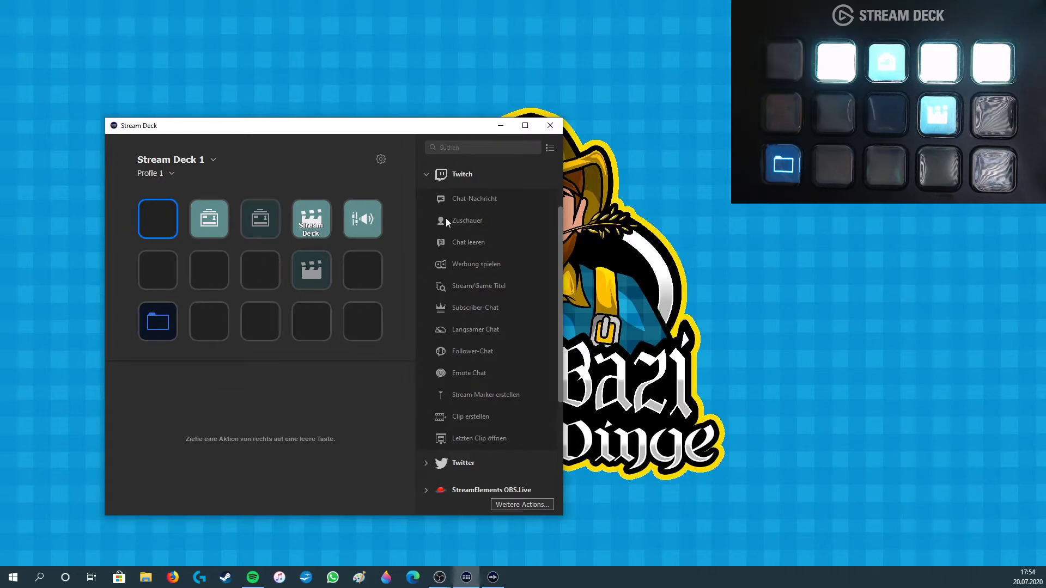
Try the Twitch Zuschauer action on the first key of the top row and delete it.
{"action": "left_click_drag", "start_coordinate": [447, 222], "coordinate": [149, 228]}
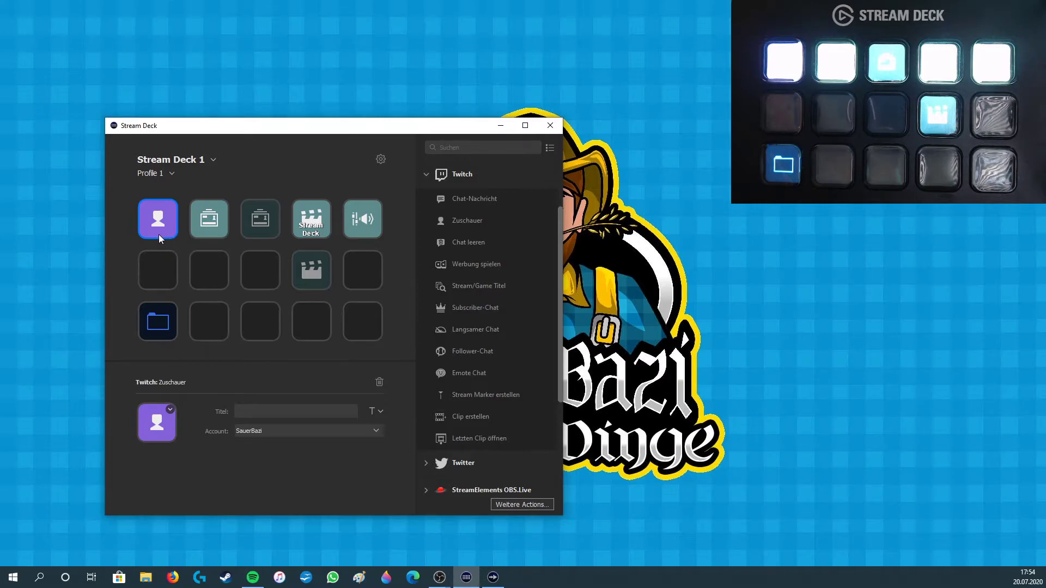
{"action": "left_click", "coordinate": [380, 381]}
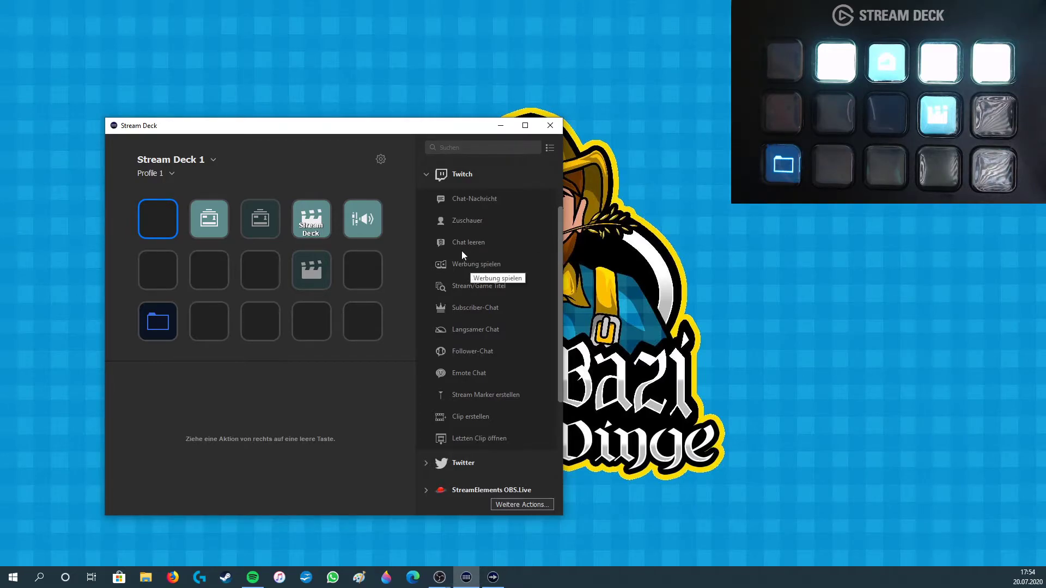
Try the Twitch Werbung spielen action on the first key of the top row, view its duration options, and delete it.
{"action": "left_click_drag", "start_coordinate": [462, 259], "coordinate": [159, 220]}
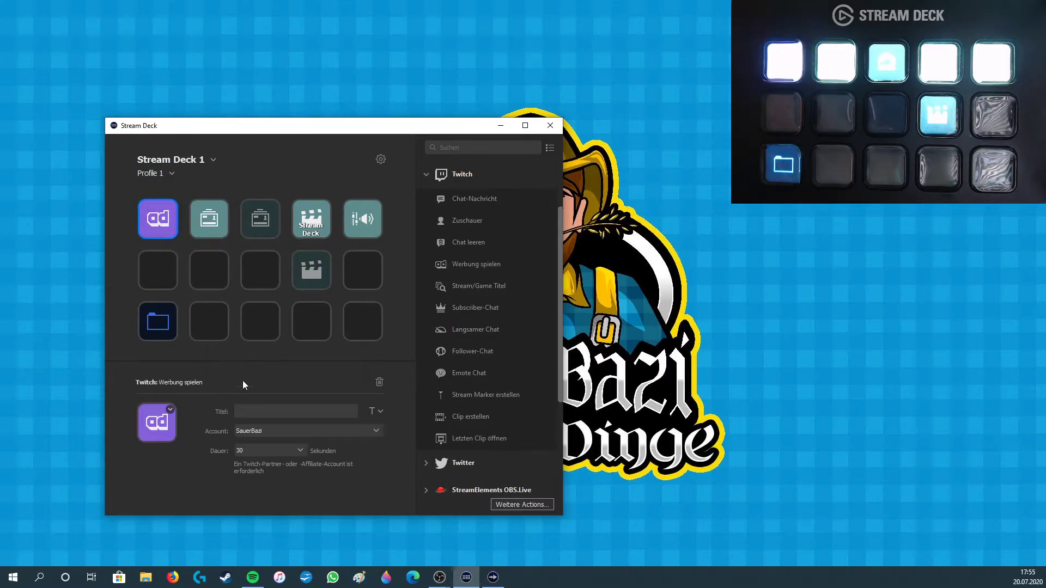
{"action": "left_click", "coordinate": [252, 448]}
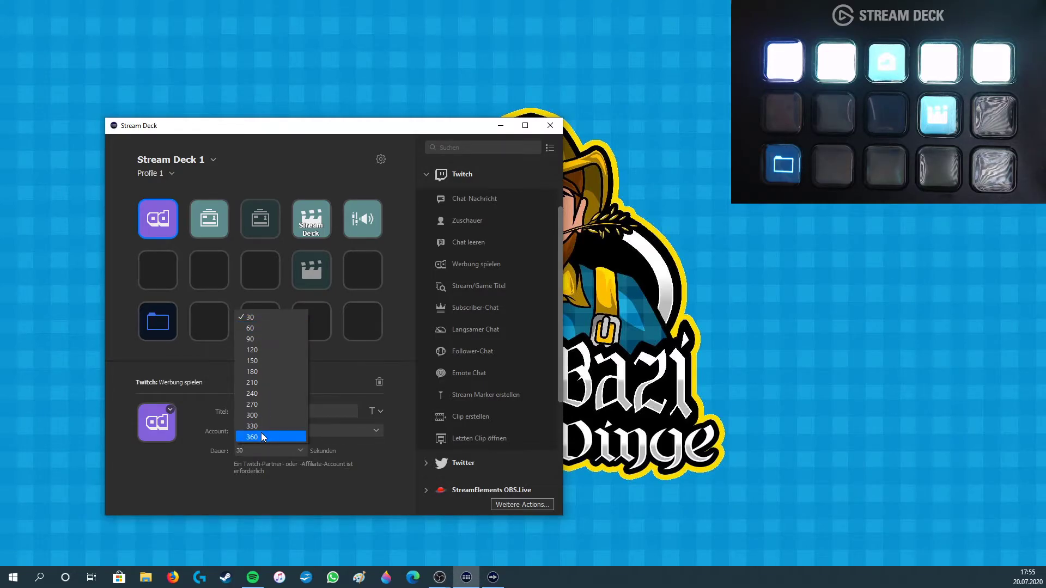
{"action": "left_click", "coordinate": [240, 452]}
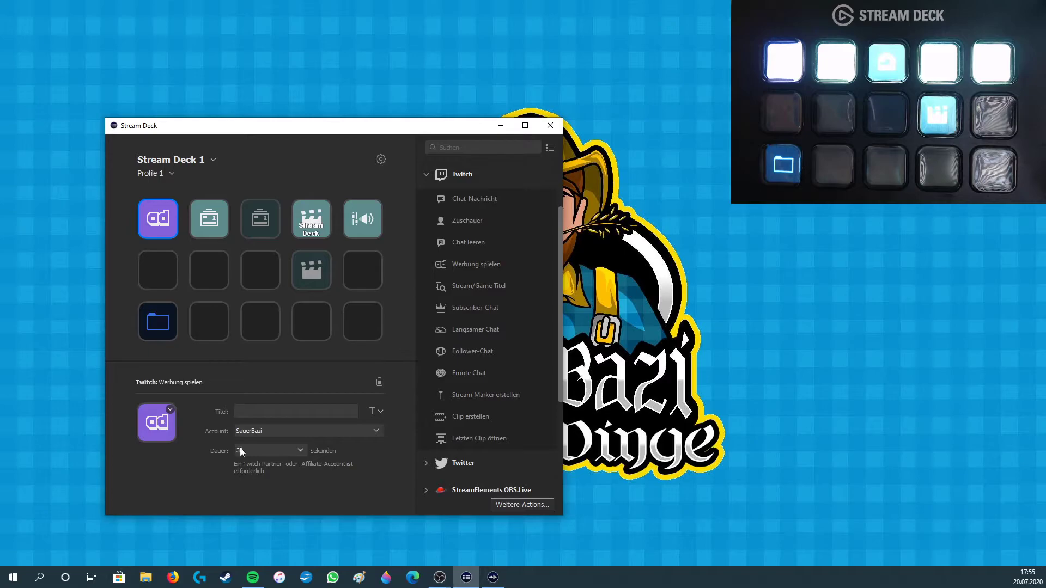
{"action": "left_click", "coordinate": [379, 383]}
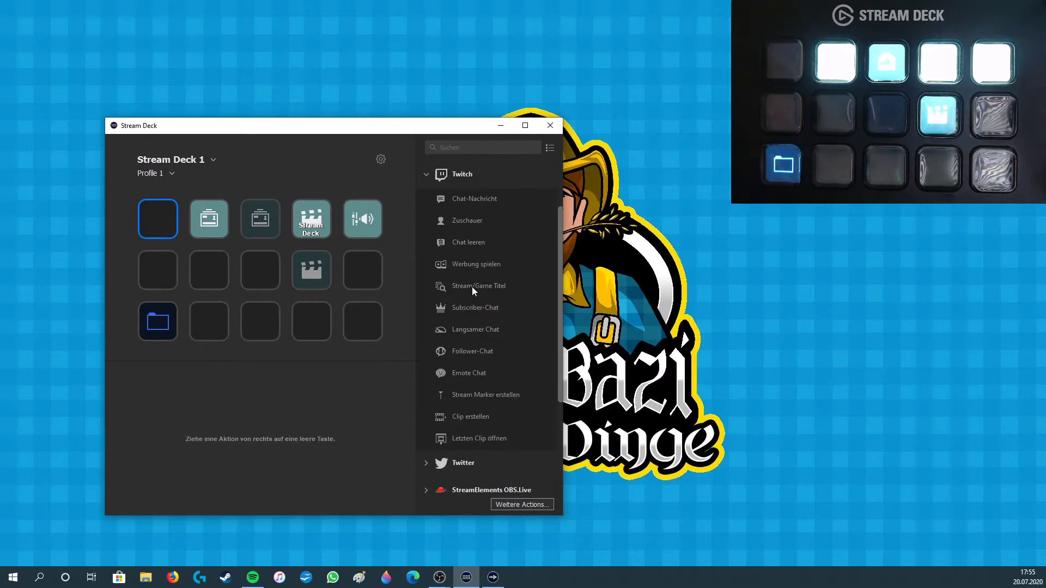
Try the Twitch Stream/Game Titel action on the first key of the top row and delete it.
{"action": "left_click_drag", "start_coordinate": [463, 286], "coordinate": [152, 219]}
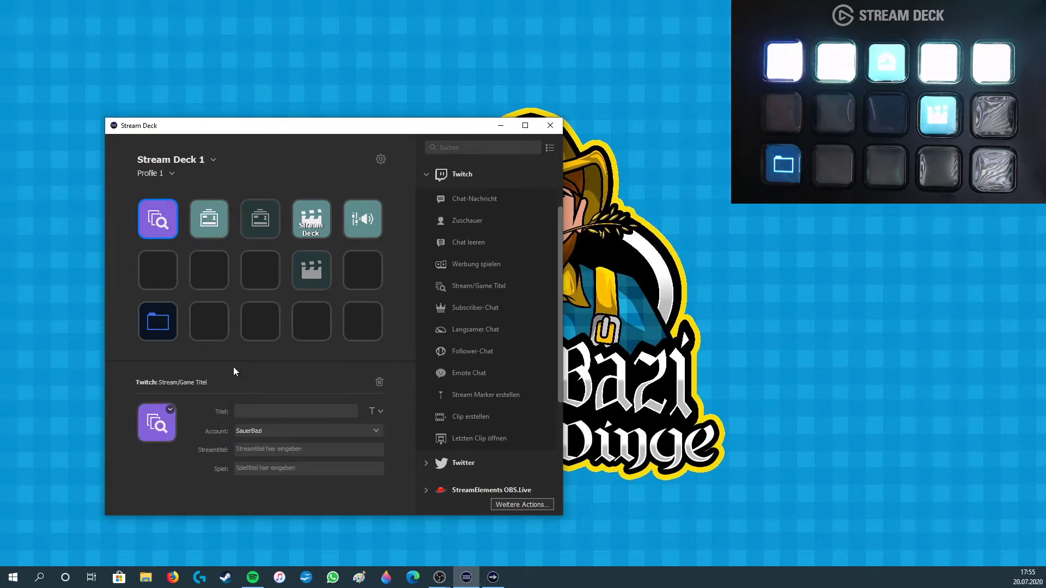
{"action": "left_click", "coordinate": [266, 449]}
{"action": "left_click", "coordinate": [380, 382]}
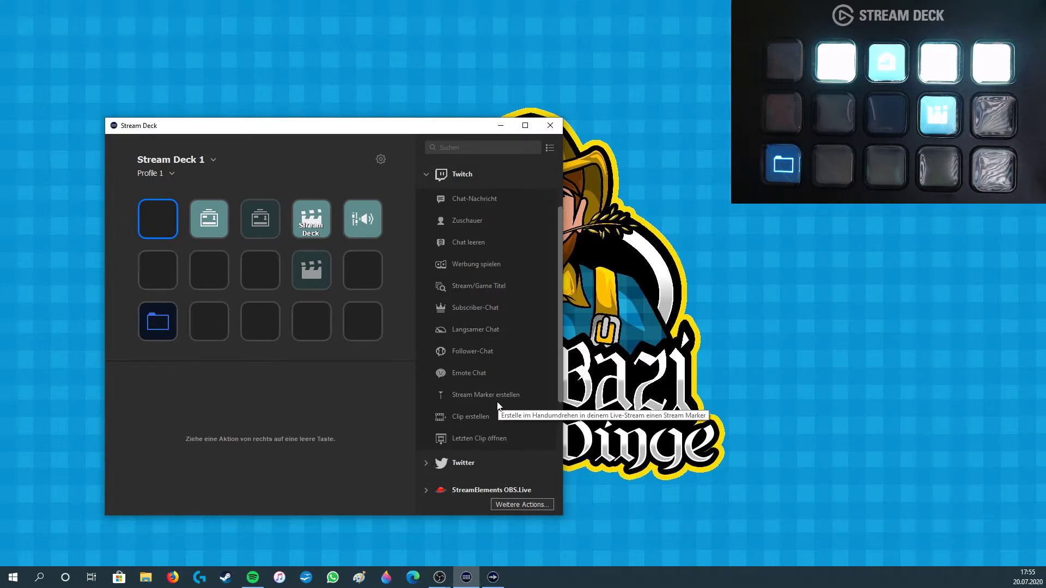
Try the Twitch actions Clip erstellen and Letzten Clip öffnen in turn on the first key of the top row, deleting each.
{"action": "scroll", "coordinate": [485, 409], "scroll_direction": "down", "scroll_amount": 2}
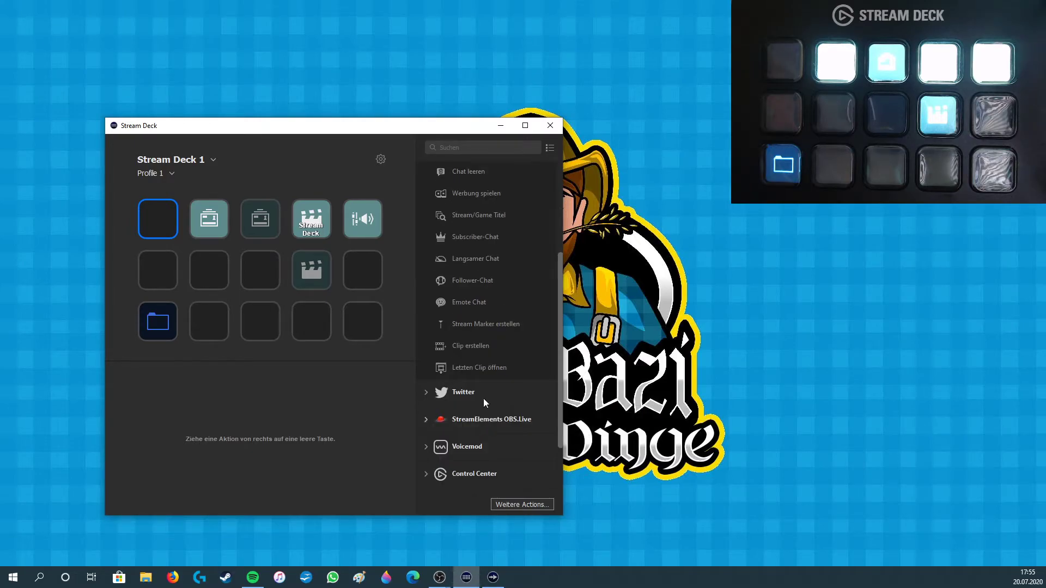
{"action": "left_click_drag", "start_coordinate": [476, 349], "coordinate": [156, 220]}
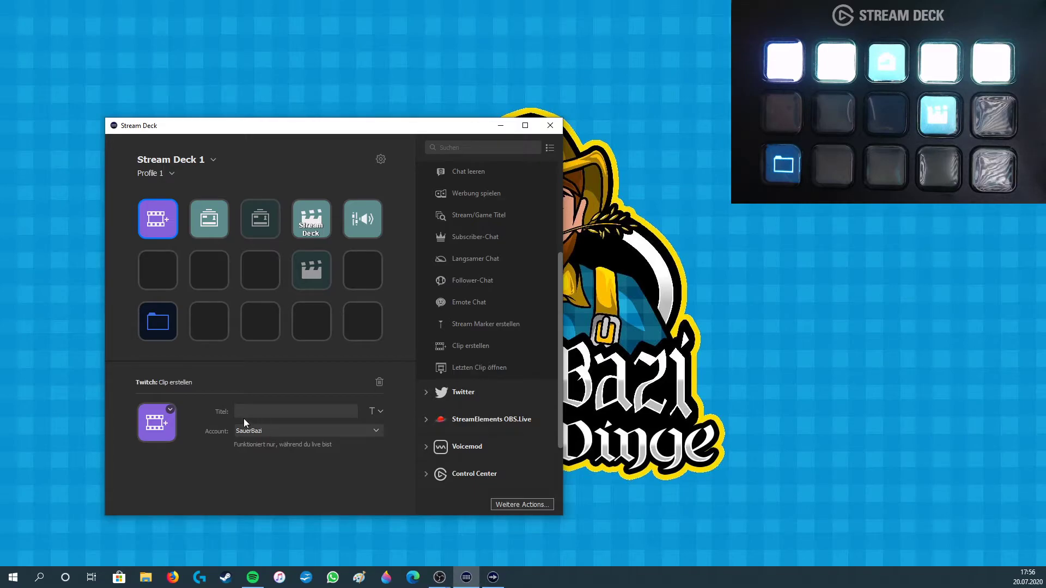
{"action": "left_click", "coordinate": [379, 382]}
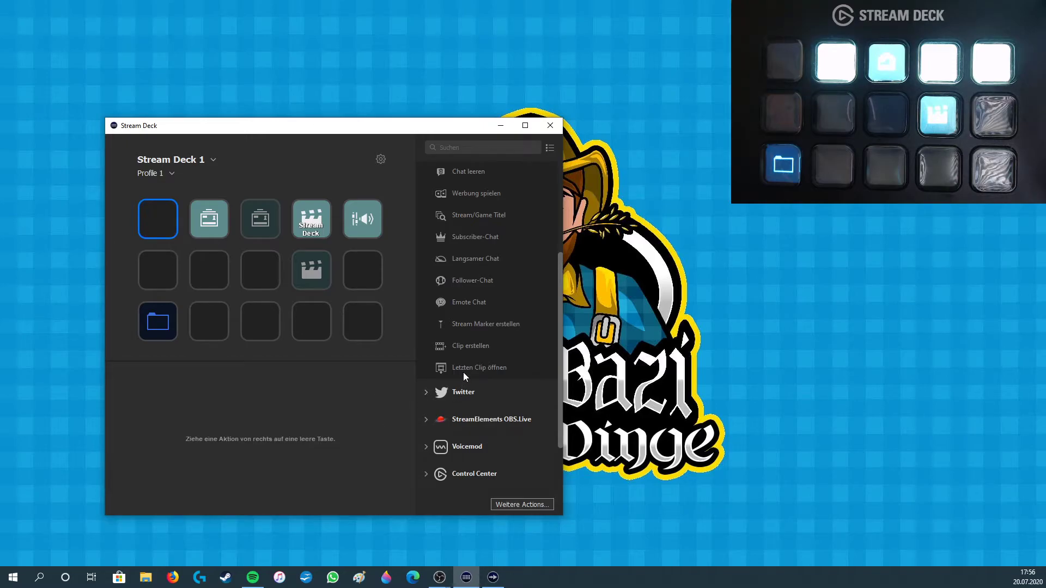
{"action": "left_click_drag", "start_coordinate": [463, 364], "coordinate": [158, 219]}
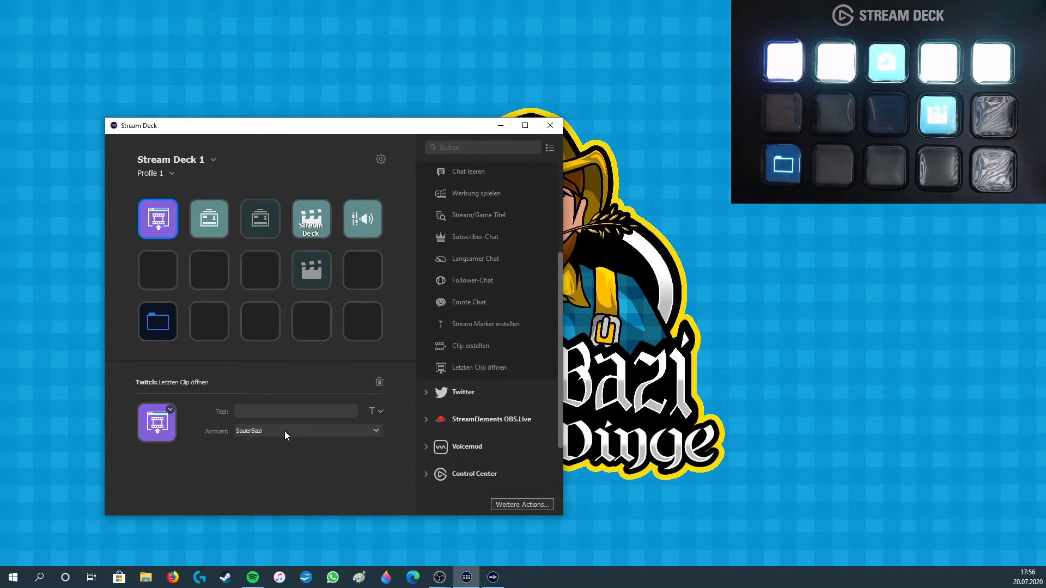
{"action": "left_click", "coordinate": [379, 383]}
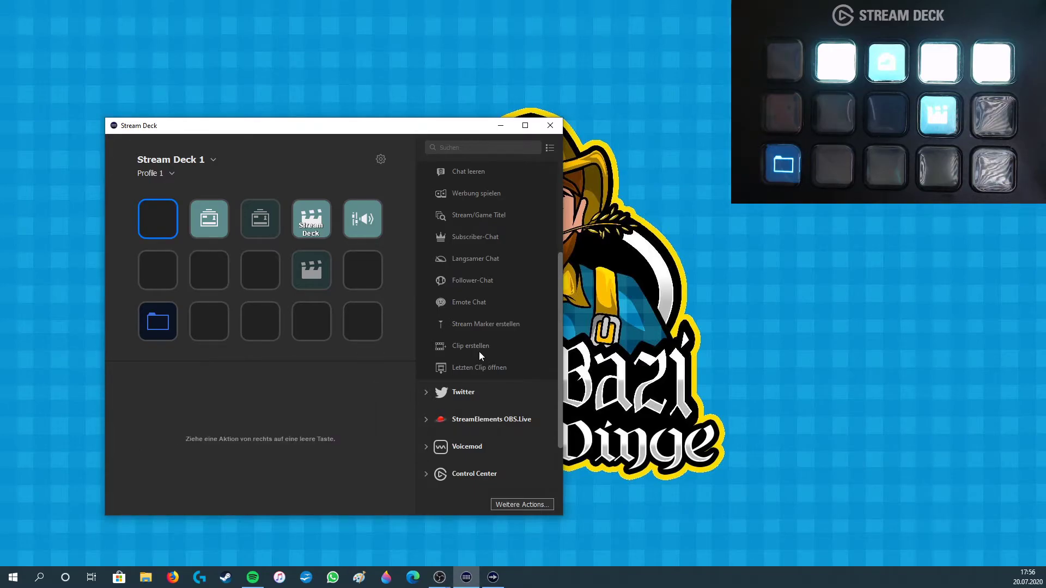
Switch from the Twitch to the Twitter category, try Namen ändern on the second key of the middle row, and delete it.
{"action": "scroll", "coordinate": [435, 368], "scroll_direction": "up", "scroll_amount": 3}
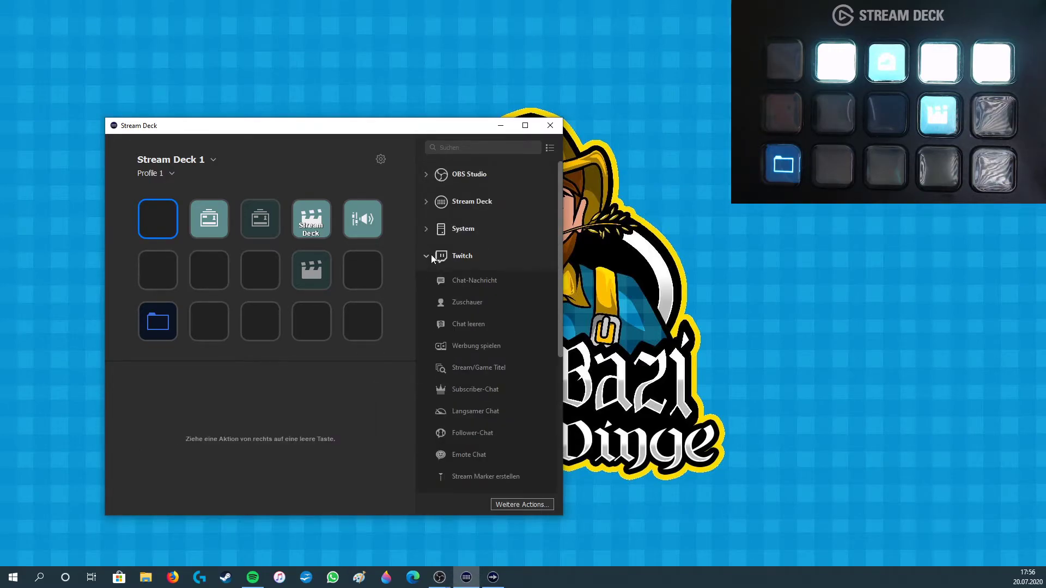
{"action": "left_click", "coordinate": [432, 257]}
{"action": "left_click", "coordinate": [434, 283]}
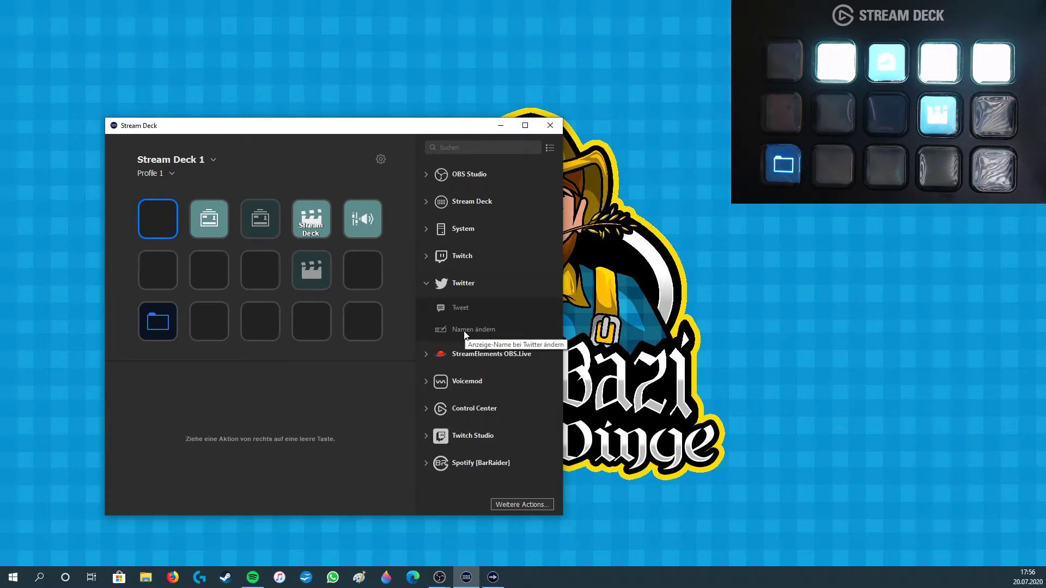
{"action": "left_click_drag", "start_coordinate": [465, 334], "coordinate": [210, 271]}
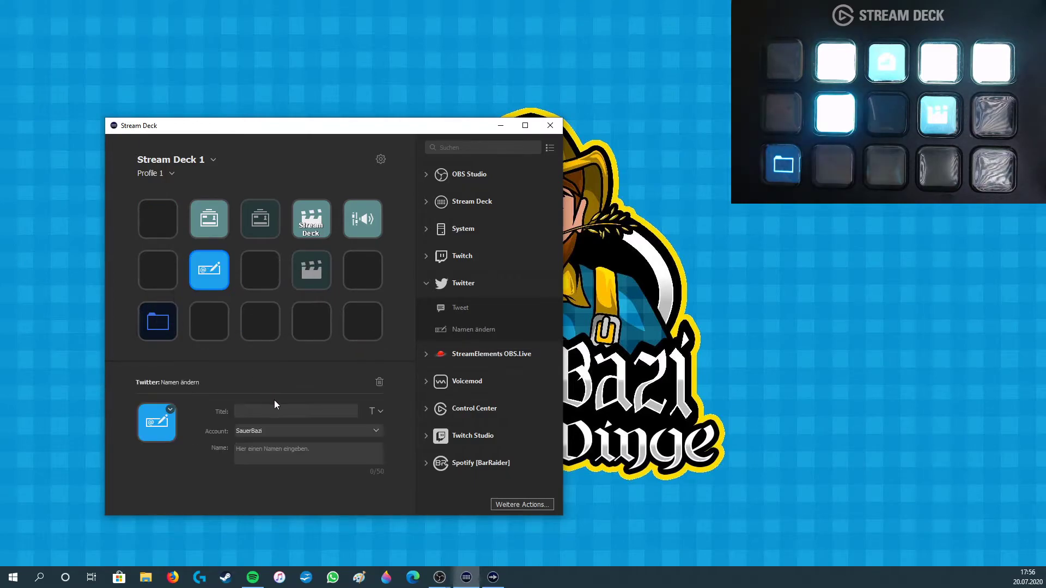
{"action": "left_click", "coordinate": [276, 433]}
{"action": "left_click", "coordinate": [276, 433]}
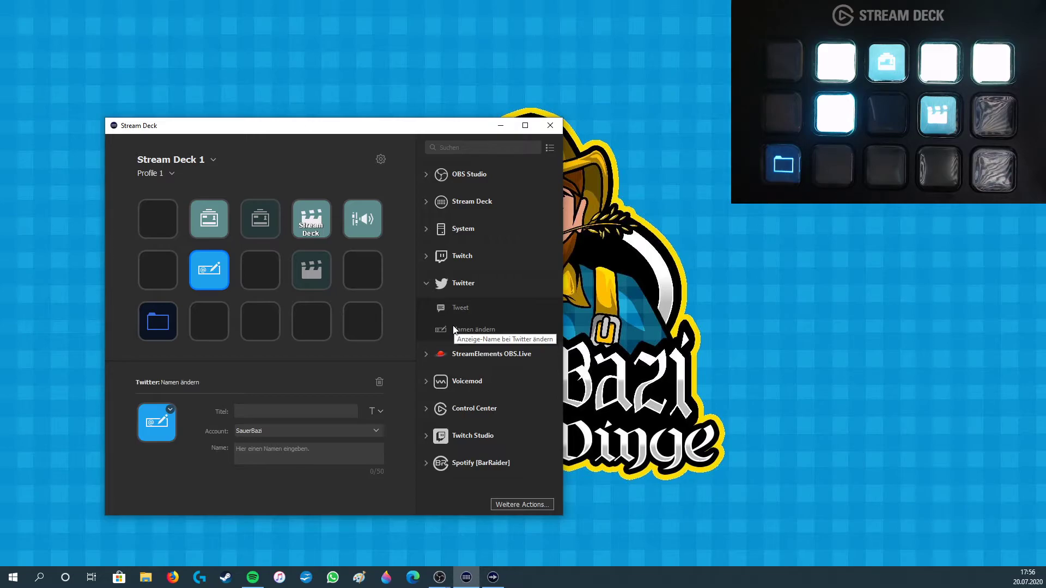
{"action": "left_click", "coordinate": [274, 425]}
{"action": "left_click", "coordinate": [275, 425]}
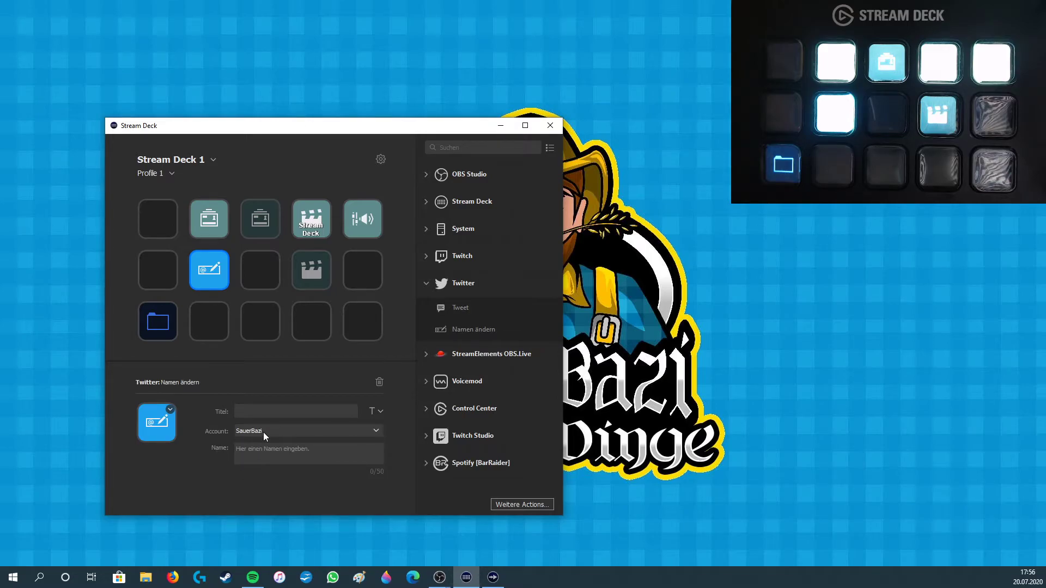
{"action": "left_click", "coordinate": [379, 382]}
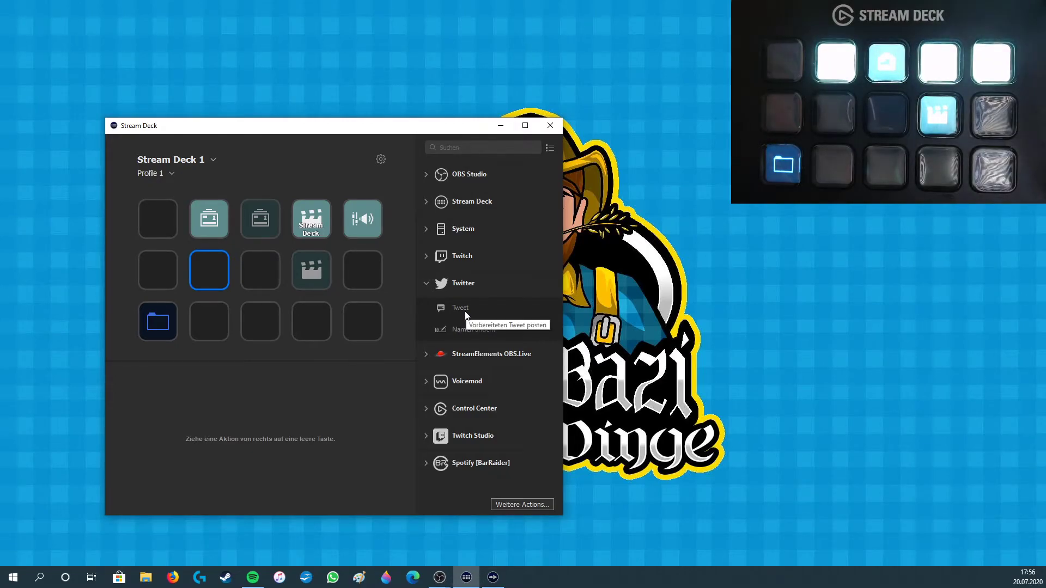
Try the Twitter Tweet action on the second key of the middle row and delete it.
{"action": "left_click_drag", "start_coordinate": [466, 315], "coordinate": [215, 265]}
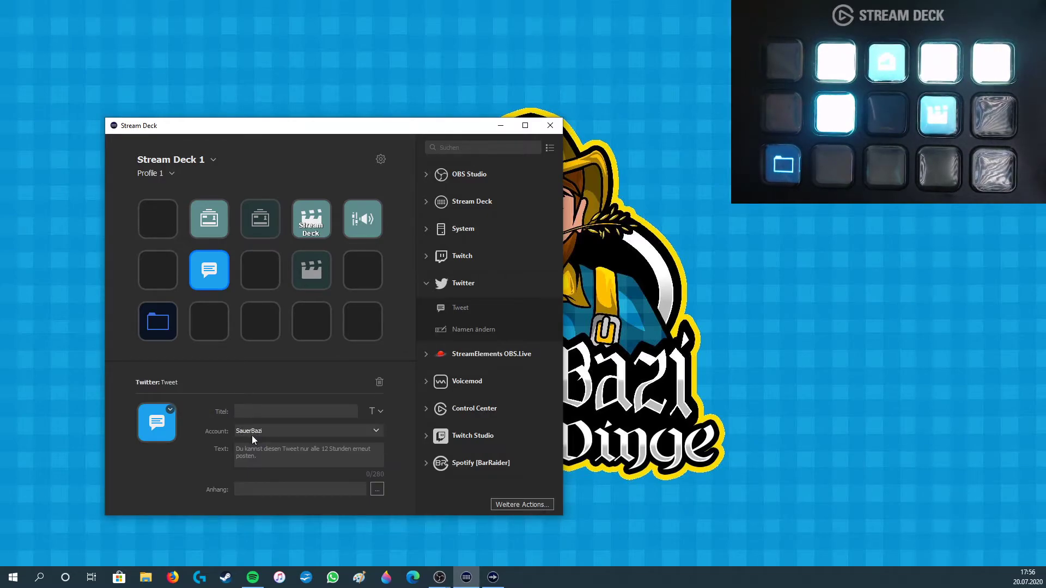
{"action": "left_click", "coordinate": [308, 462]}
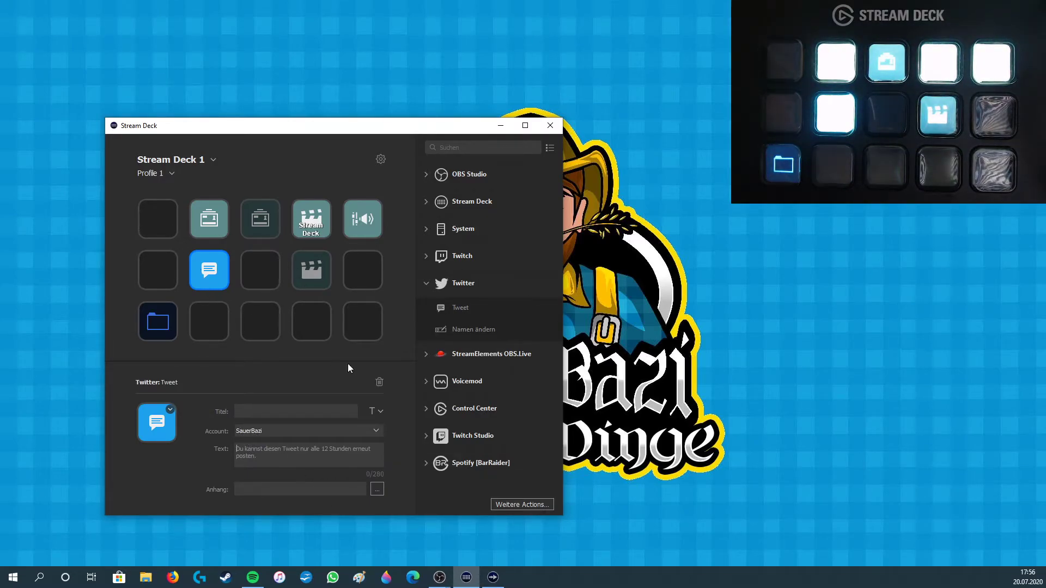
{"action": "left_click", "coordinate": [380, 382]}
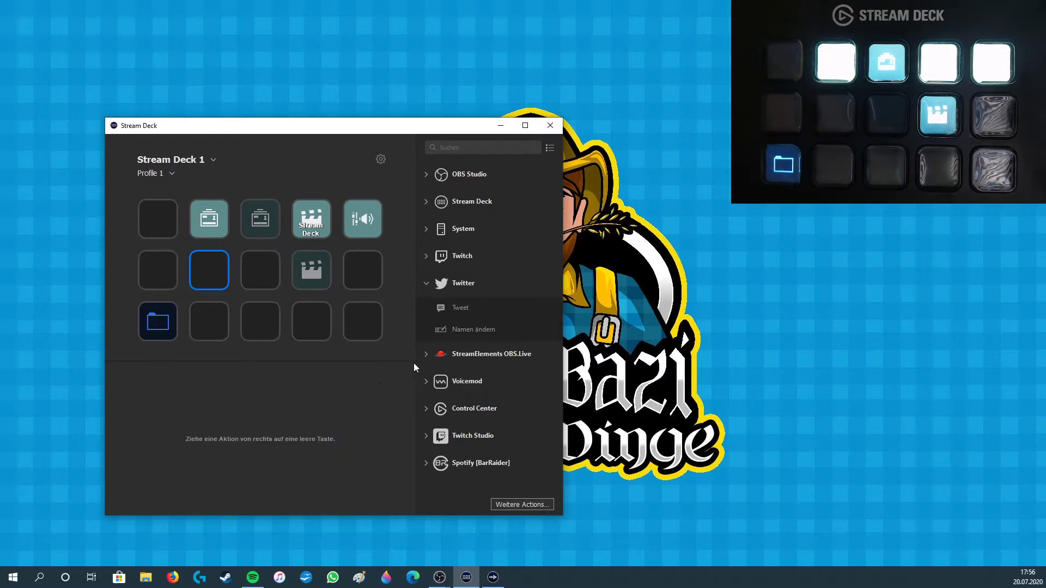
Collapse the Twitter category, examine the actions offered by the StreamElements OBS.Live plugin, and collapse that category as well.
{"action": "left_click", "coordinate": [431, 292]}
{"action": "left_click", "coordinate": [428, 310]}
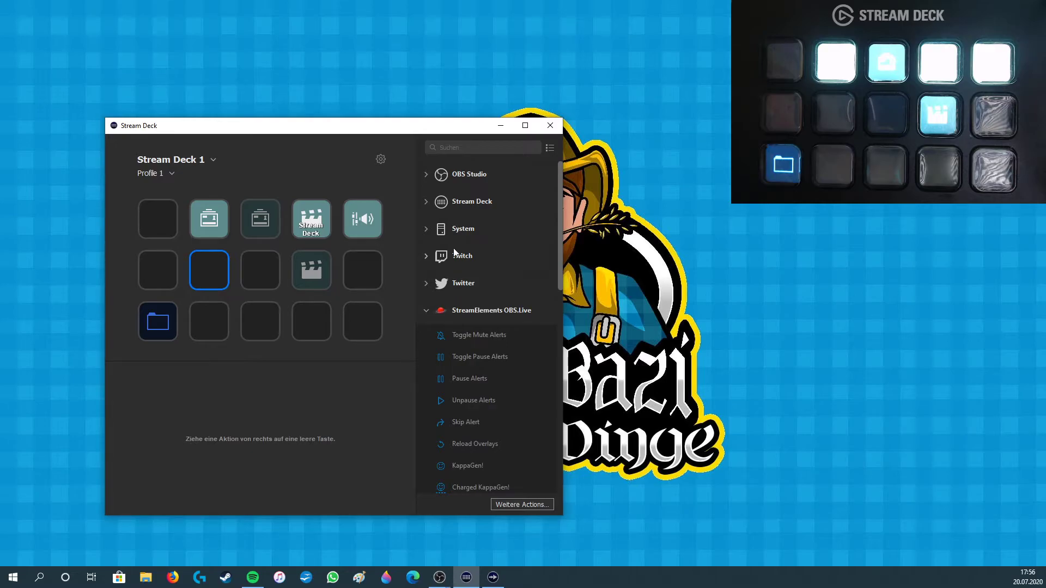
{"action": "scroll", "coordinate": [486, 377], "scroll_direction": "down", "scroll_amount": 5}
{"action": "scroll", "coordinate": [485, 381], "scroll_direction": "down", "scroll_amount": 3}
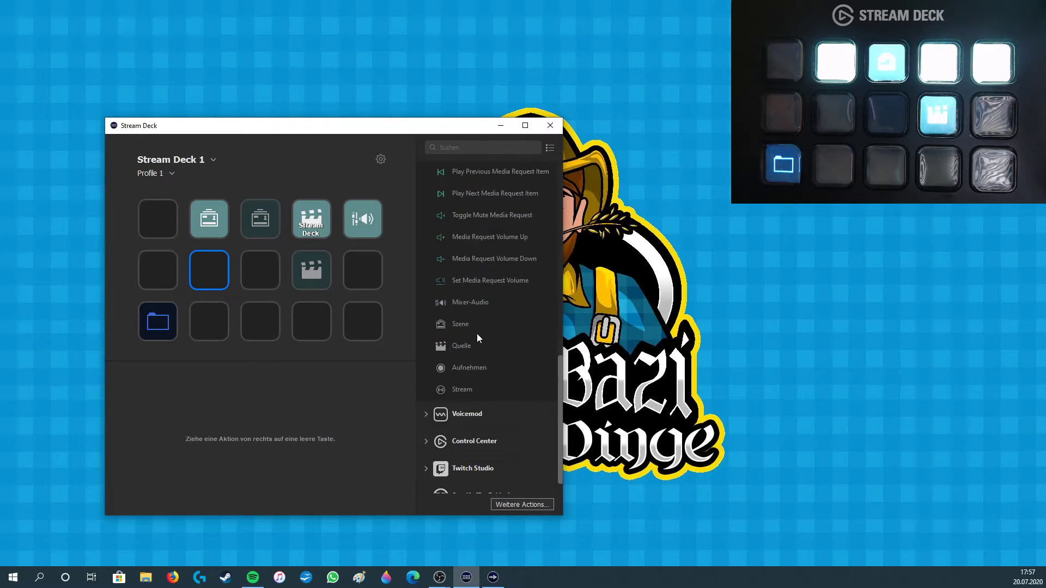
{"action": "scroll", "coordinate": [473, 333], "scroll_direction": "up", "scroll_amount": 8}
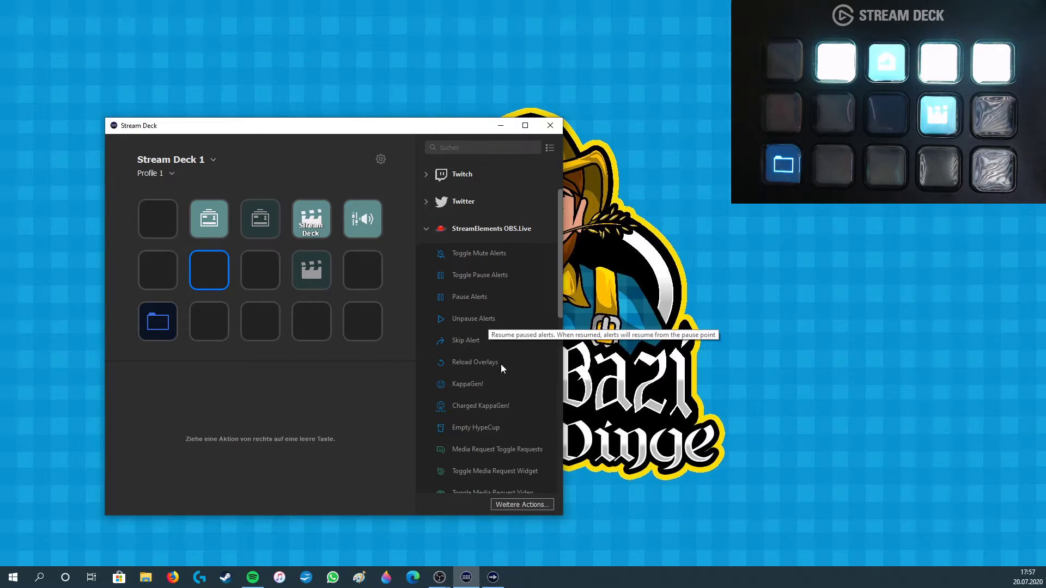
{"action": "scroll", "coordinate": [489, 402], "scroll_direction": "down", "scroll_amount": 3}
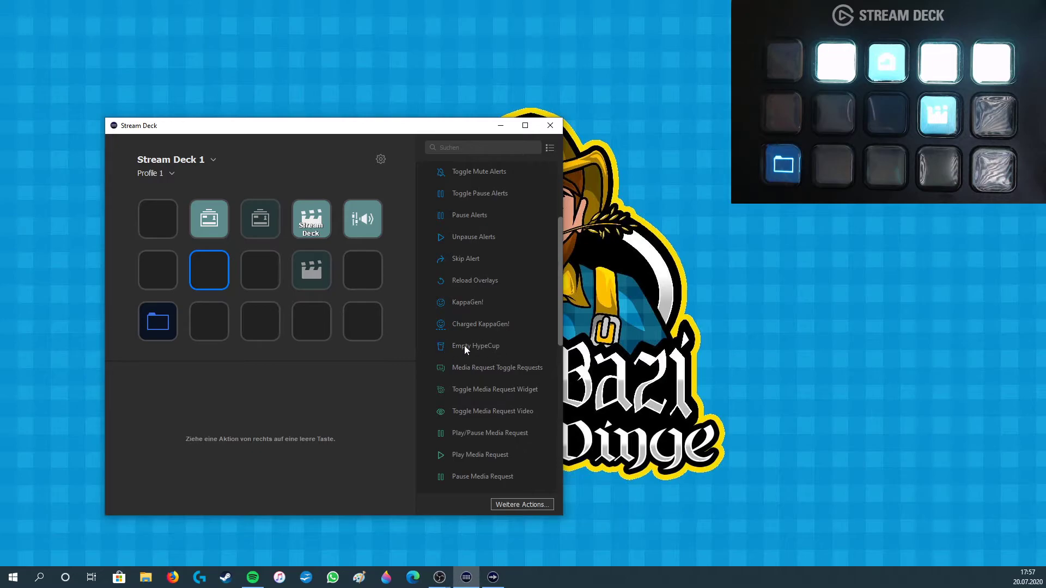
{"action": "scroll", "coordinate": [435, 345], "scroll_direction": "down", "scroll_amount": 3}
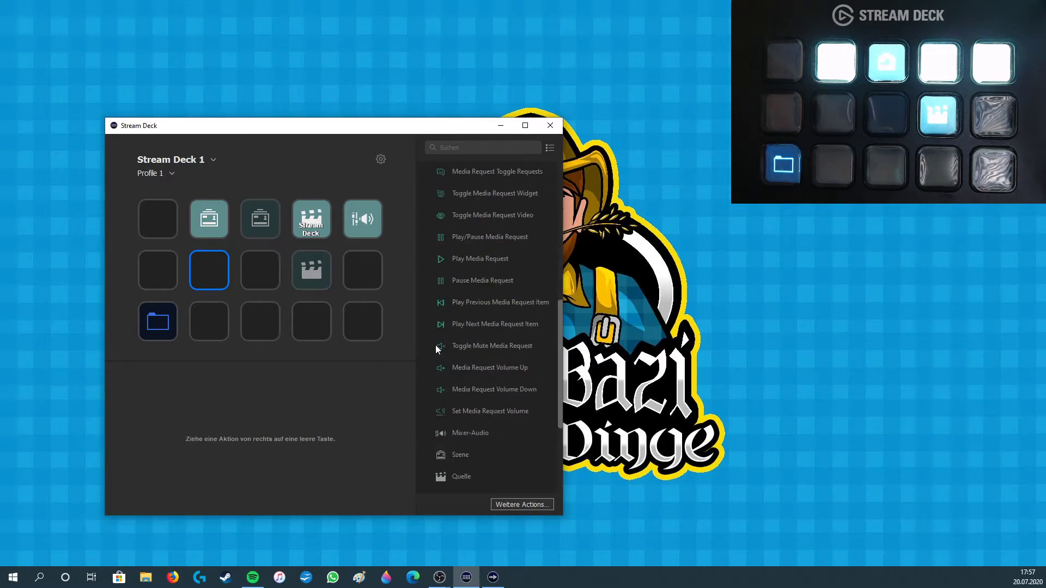
{"action": "scroll", "coordinate": [436, 345], "scroll_direction": "up", "scroll_amount": 10}
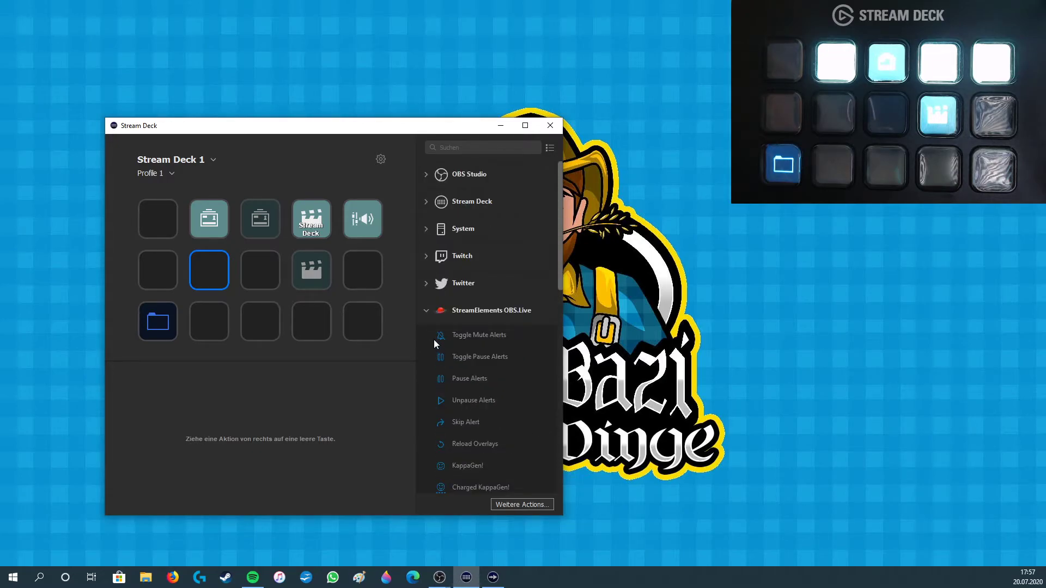
{"action": "left_click", "coordinate": [429, 311]}
Expand the Voicemod category, examine its voice changer and sound actions, and collapse it.
{"action": "left_click", "coordinate": [427, 336]}
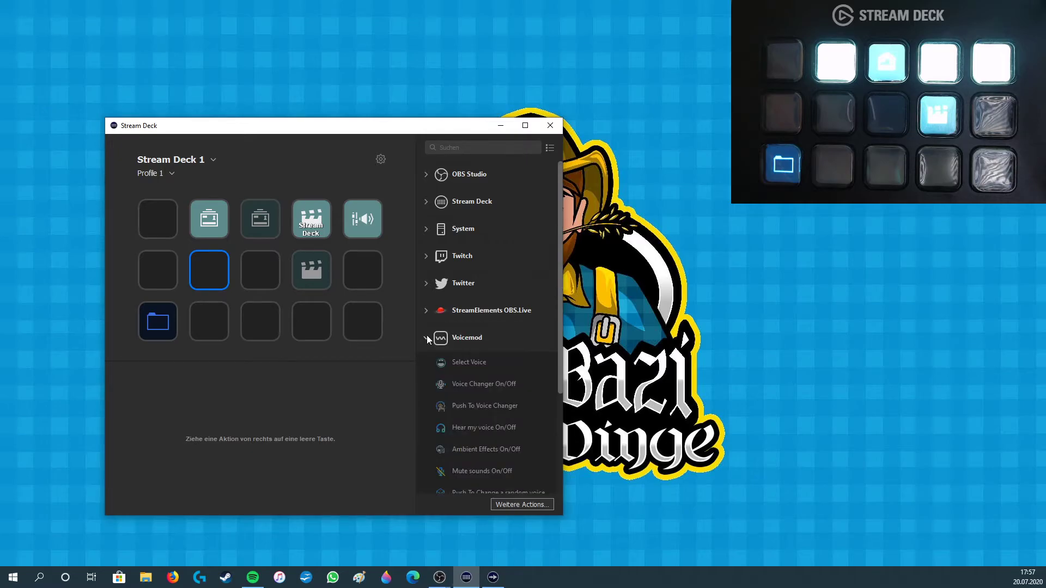
{"action": "scroll", "coordinate": [426, 335], "scroll_direction": "down", "scroll_amount": 3}
{"action": "scroll", "coordinate": [427, 336], "scroll_direction": "down", "scroll_amount": 3}
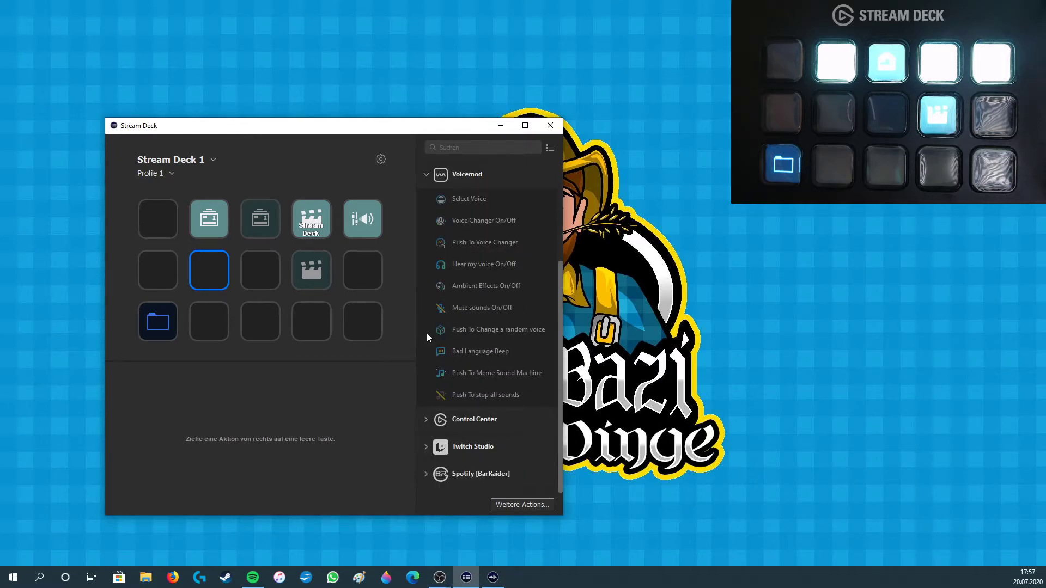
{"action": "scroll", "coordinate": [428, 337], "scroll_direction": "up", "scroll_amount": 3}
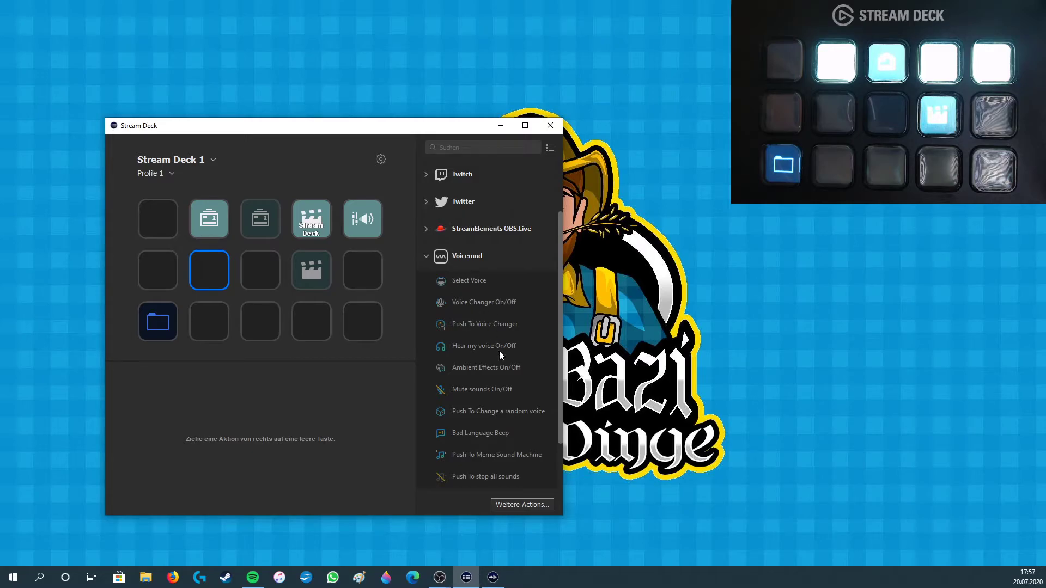
{"action": "scroll", "coordinate": [497, 351], "scroll_direction": "down", "scroll_amount": 3}
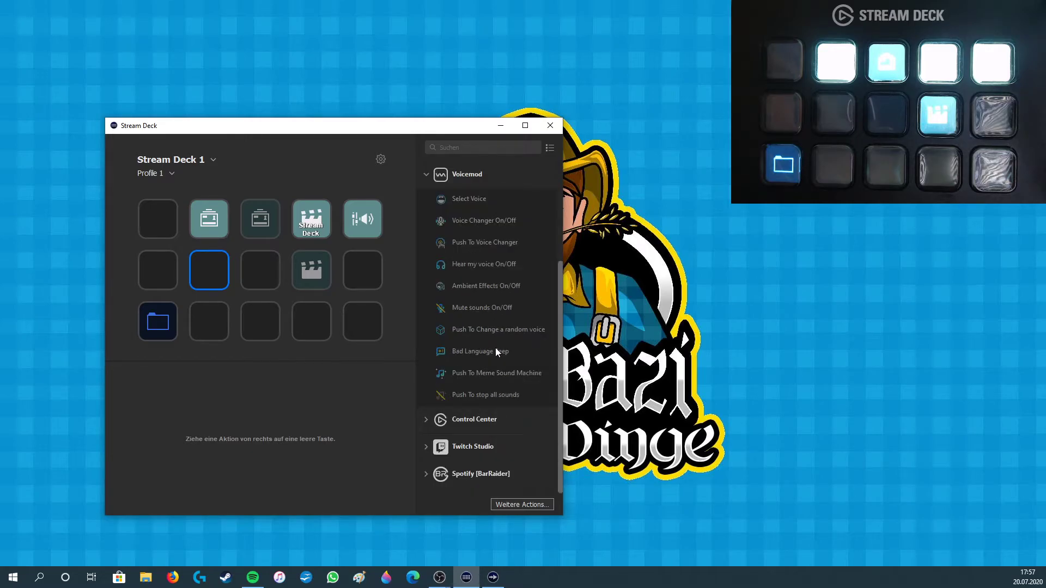
{"action": "scroll", "coordinate": [463, 338], "scroll_direction": "up", "scroll_amount": 3}
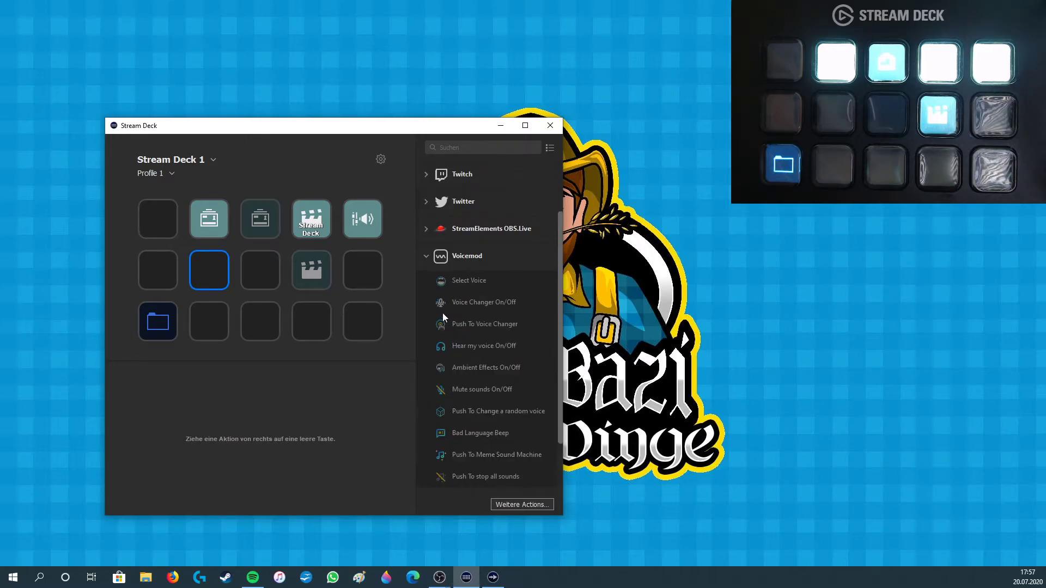
{"action": "left_click", "coordinate": [426, 254]}
Examine the light actions in the Control Center category and the actions in the Twitch Studio category, collapsing each one.
{"action": "left_click", "coordinate": [426, 362]}
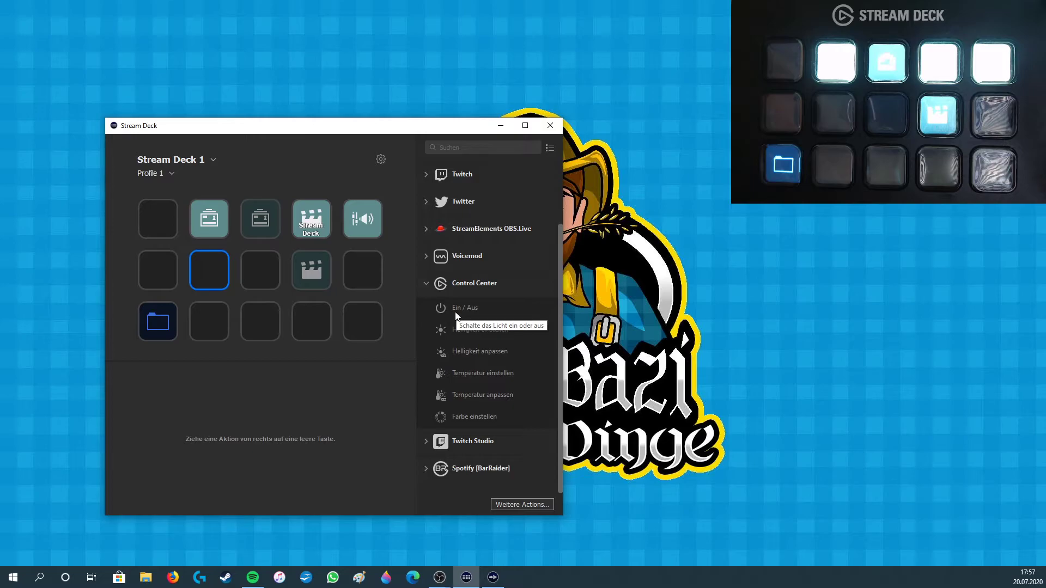
{"action": "left_click", "coordinate": [426, 283]}
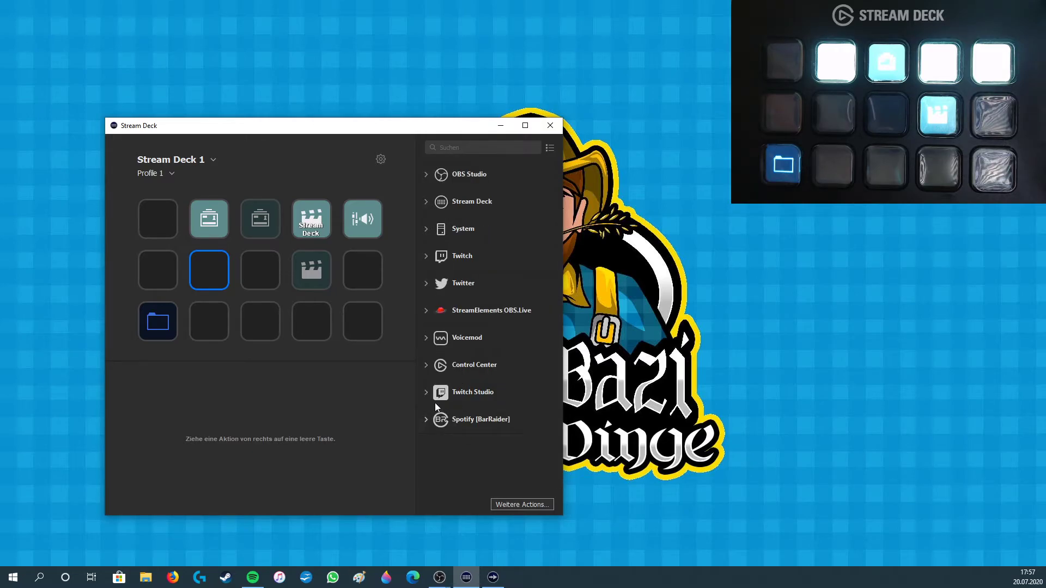
{"action": "left_click", "coordinate": [426, 390]}
{"action": "scroll", "coordinate": [426, 384], "scroll_direction": "down", "scroll_amount": 1}
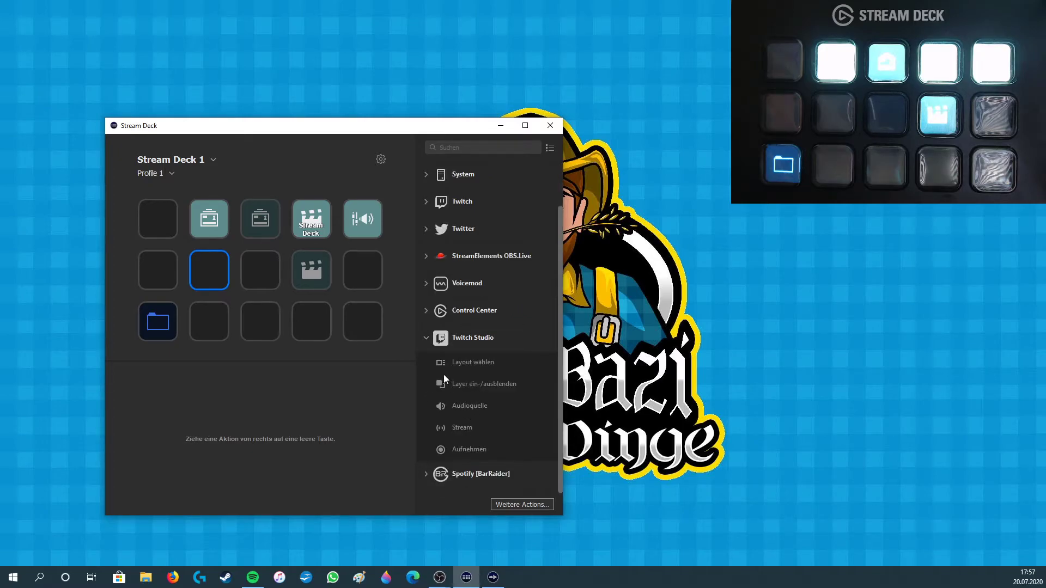
{"action": "left_click", "coordinate": [427, 339]}
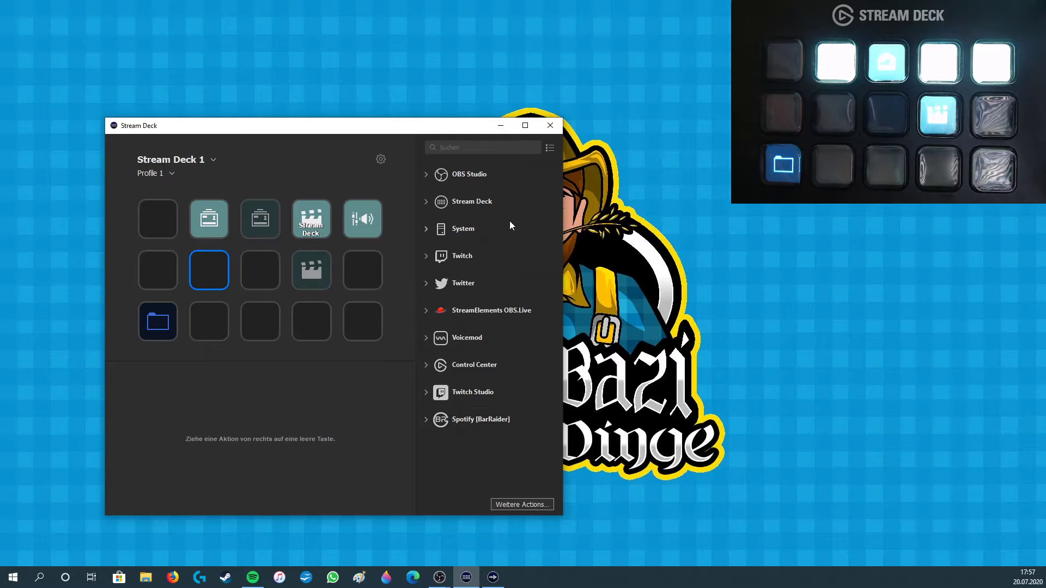
Expand the Spotify [BarRaider] category and examine its playback, playlist and volume actions.
{"action": "left_click", "coordinate": [436, 420]}
{"action": "scroll", "coordinate": [440, 409], "scroll_direction": "down", "scroll_amount": 1}
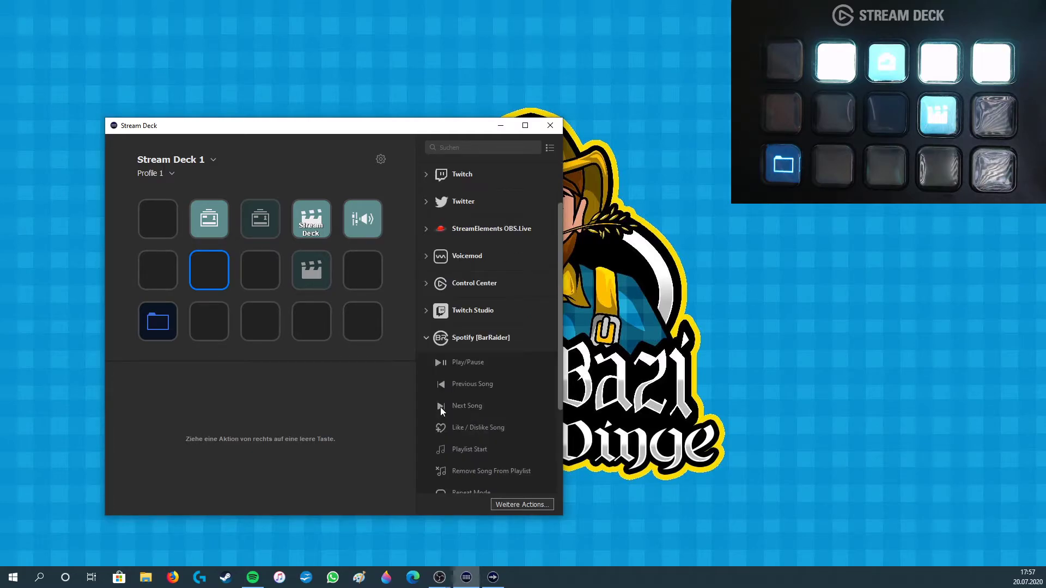
{"action": "scroll", "coordinate": [440, 407], "scroll_direction": "down", "scroll_amount": 1}
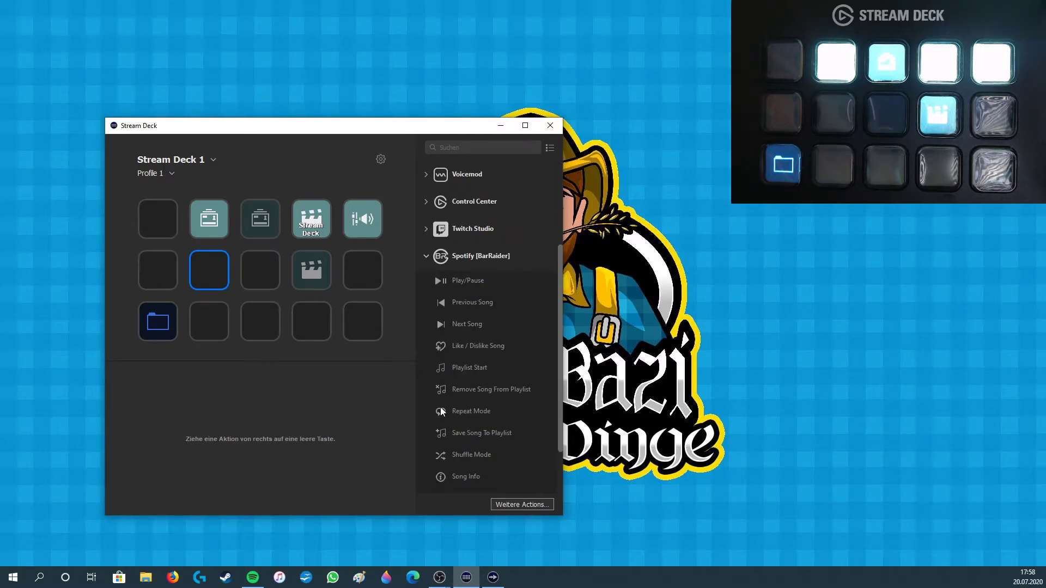
{"action": "scroll", "coordinate": [439, 407], "scroll_direction": "down", "scroll_amount": 1}
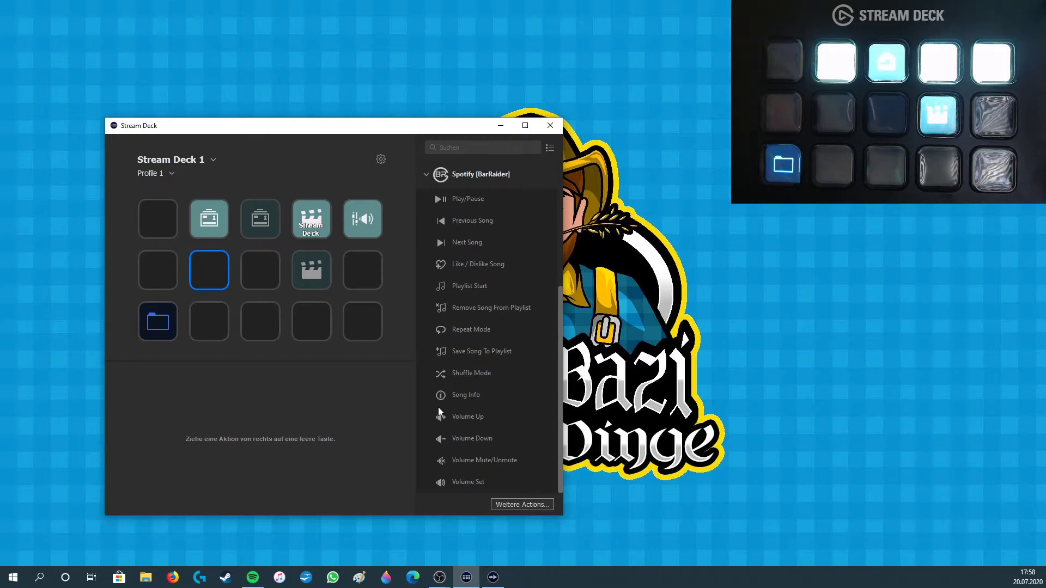
{"action": "scroll", "coordinate": [438, 407], "scroll_direction": "up", "scroll_amount": 1}
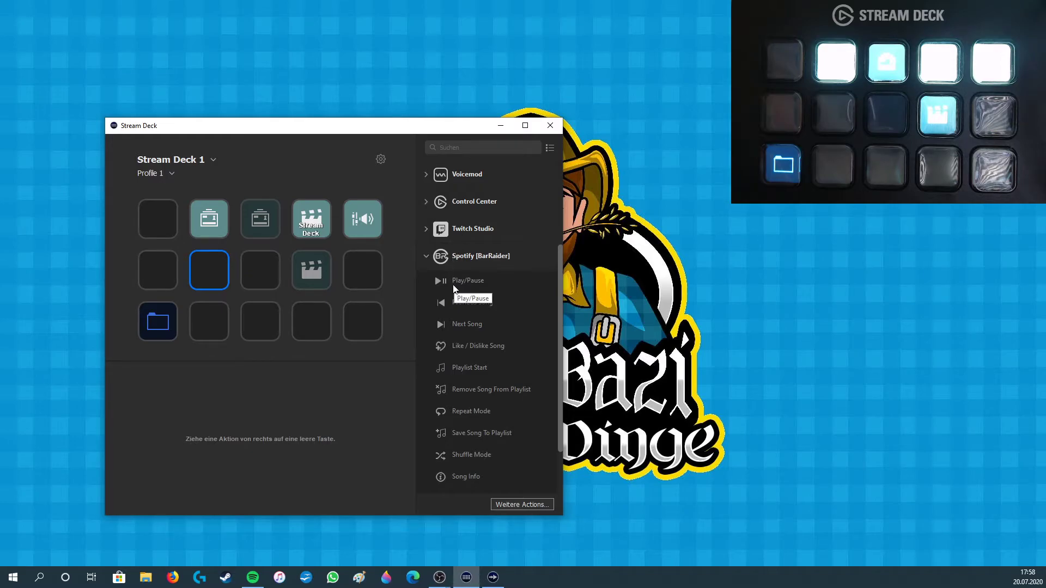
Try the Spotify Play/Pause action on the second key of the middle row, delete it and collapse the Spotify category.
{"action": "left_click_drag", "start_coordinate": [456, 292], "coordinate": [211, 268]}
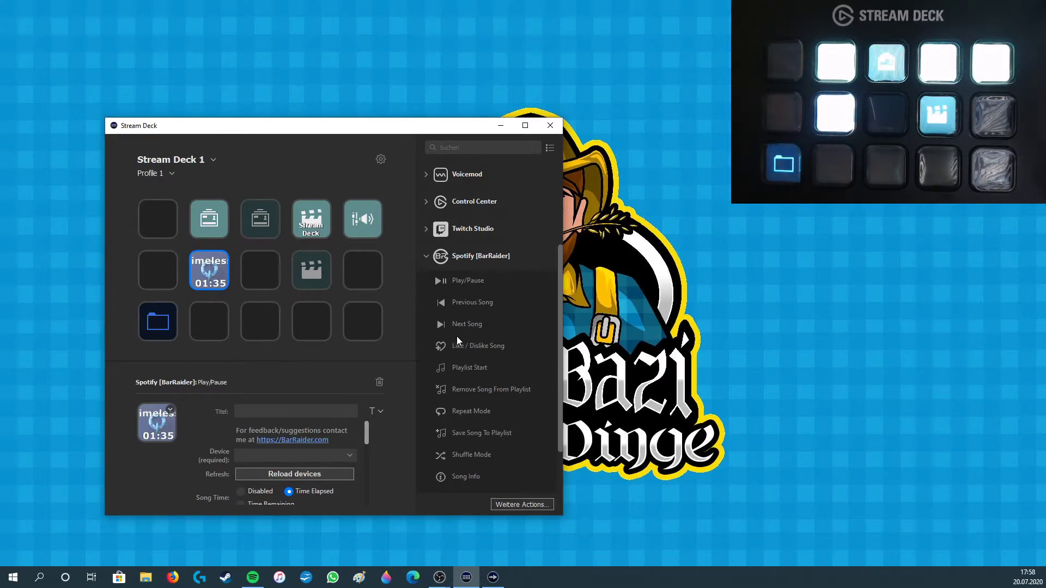
{"action": "scroll", "coordinate": [469, 358], "scroll_direction": "down", "scroll_amount": 3}
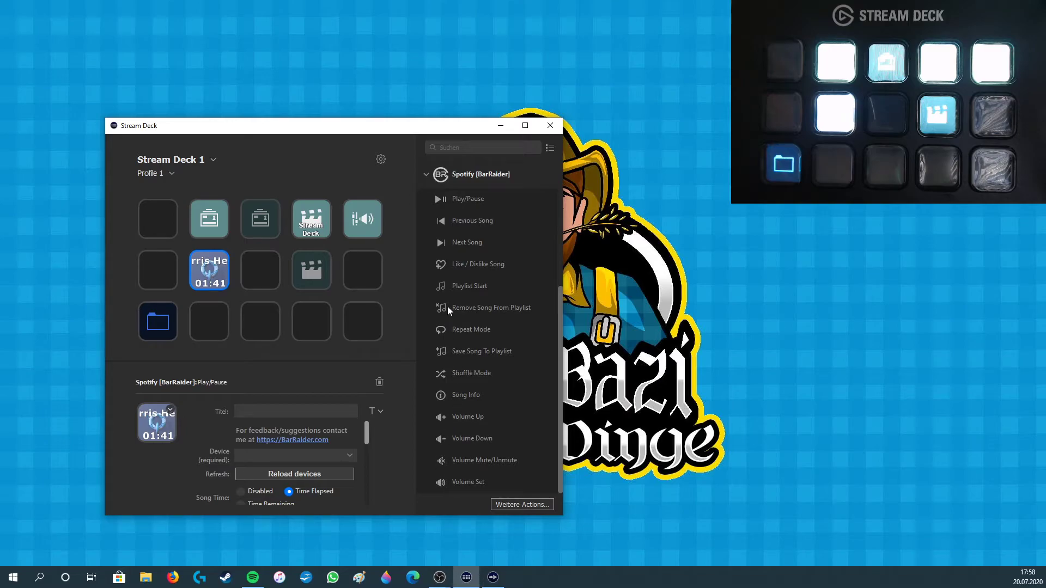
{"action": "scroll", "coordinate": [447, 308], "scroll_direction": "up", "scroll_amount": 6}
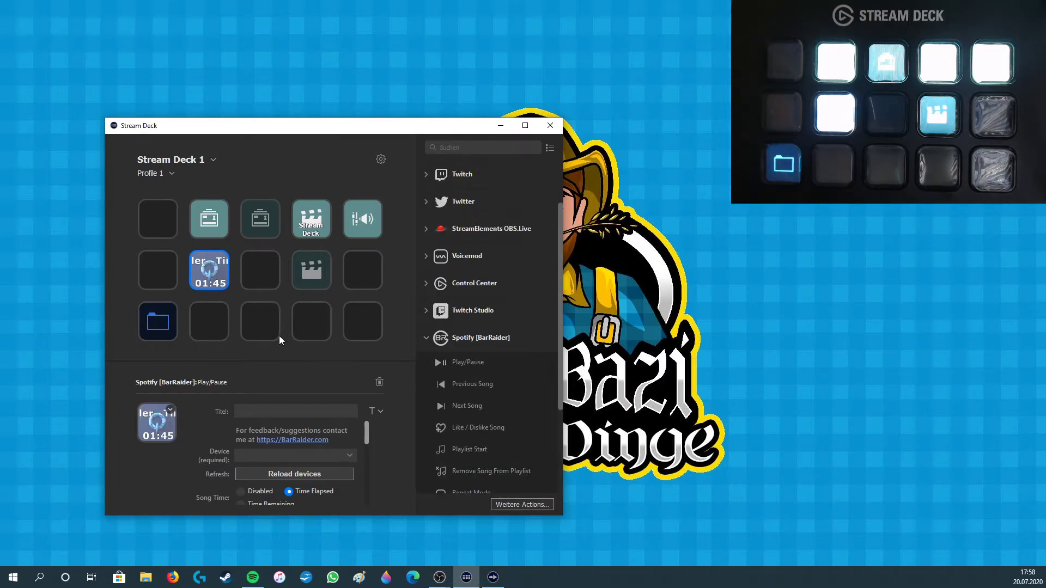
{"action": "scroll", "coordinate": [495, 385], "scroll_direction": "down", "scroll_amount": 3}
{"action": "scroll", "coordinate": [502, 396], "scroll_direction": "down", "scroll_amount": 3}
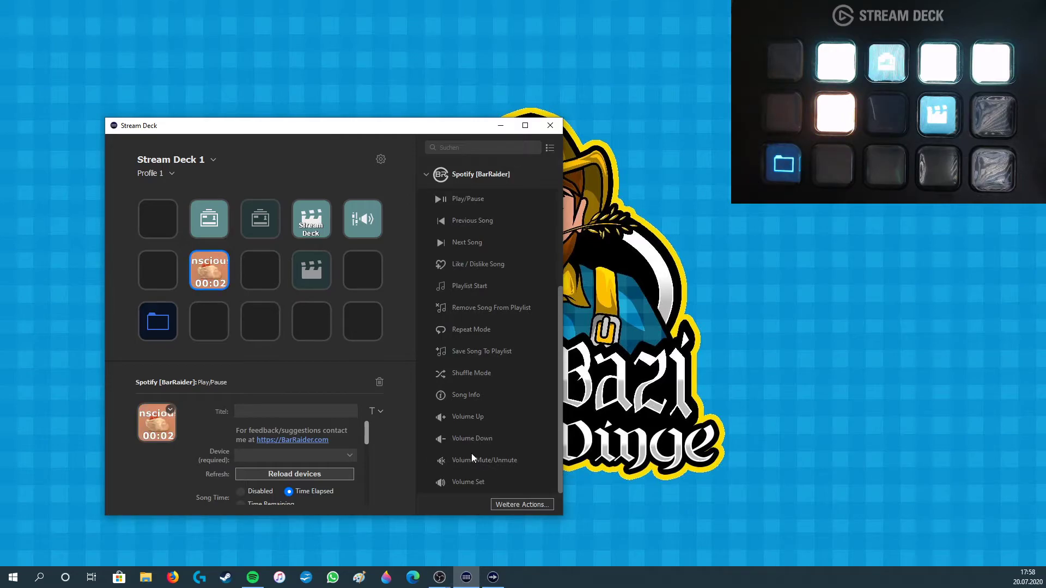
{"action": "scroll", "coordinate": [472, 458], "scroll_direction": "up", "scroll_amount": 3}
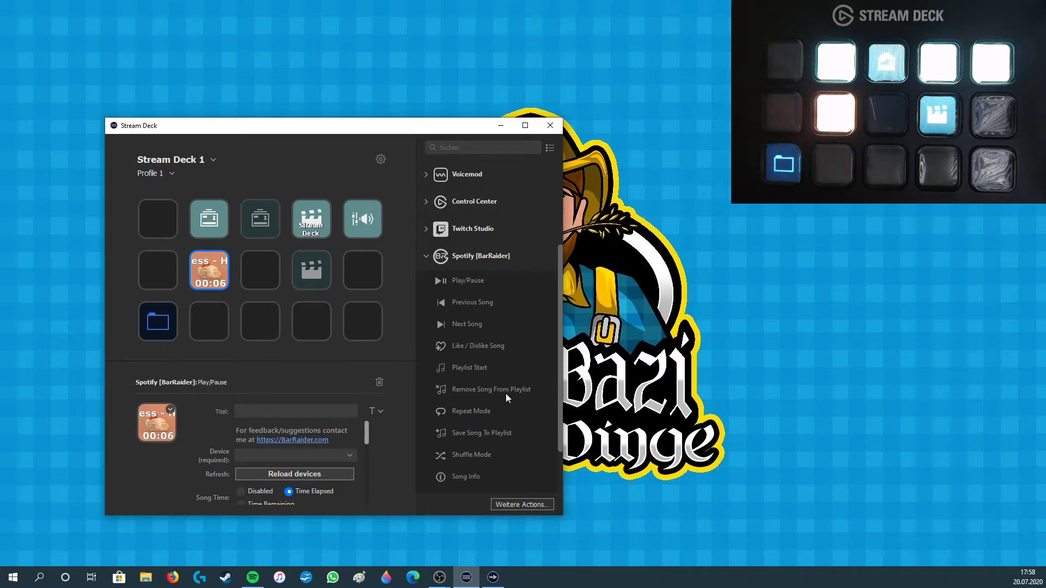
{"action": "scroll", "coordinate": [505, 395], "scroll_direction": "up", "scroll_amount": 3}
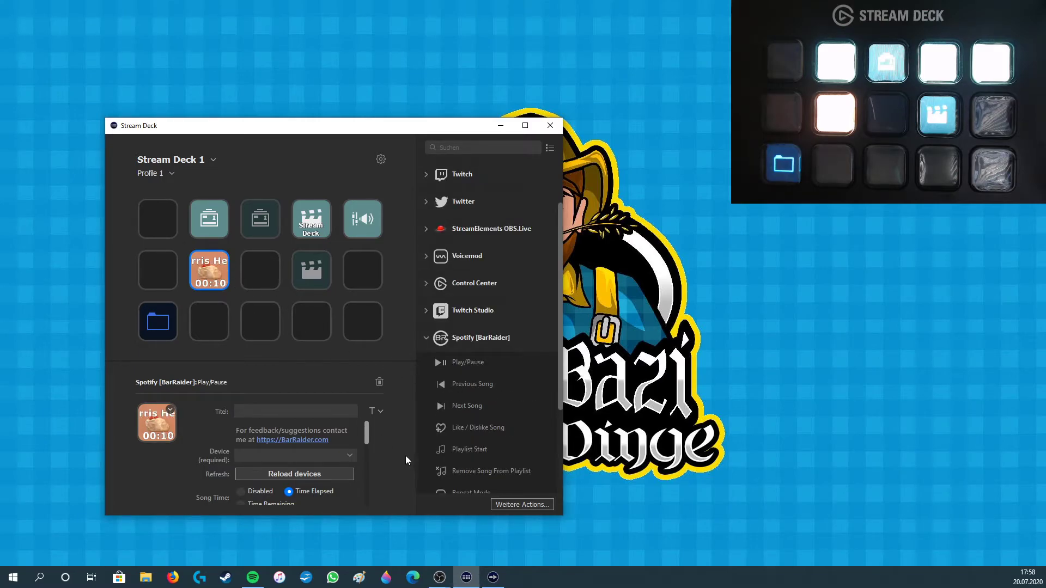
{"action": "left_click", "coordinate": [378, 381]}
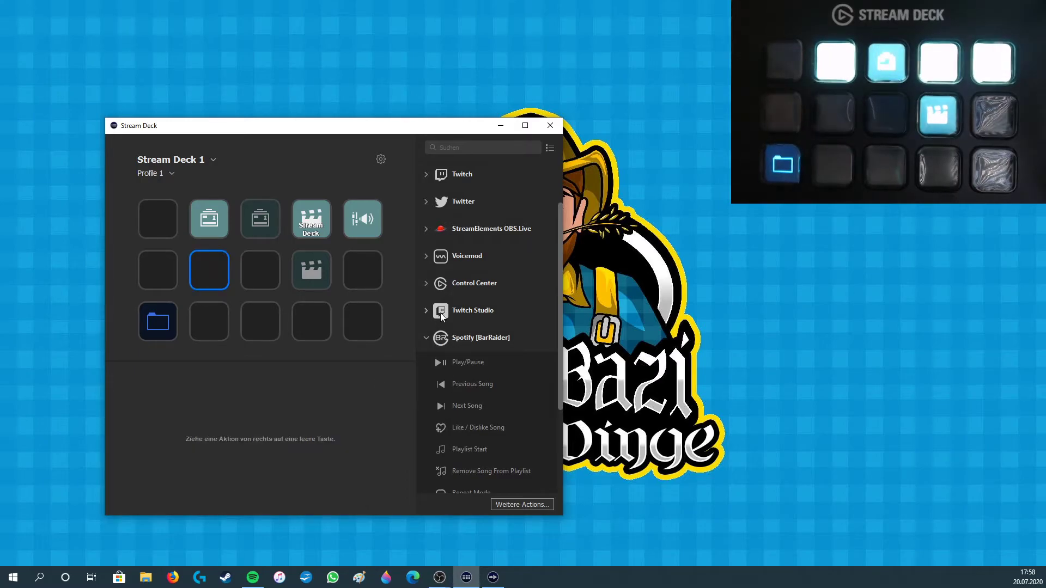
{"action": "left_click", "coordinate": [423, 339]}
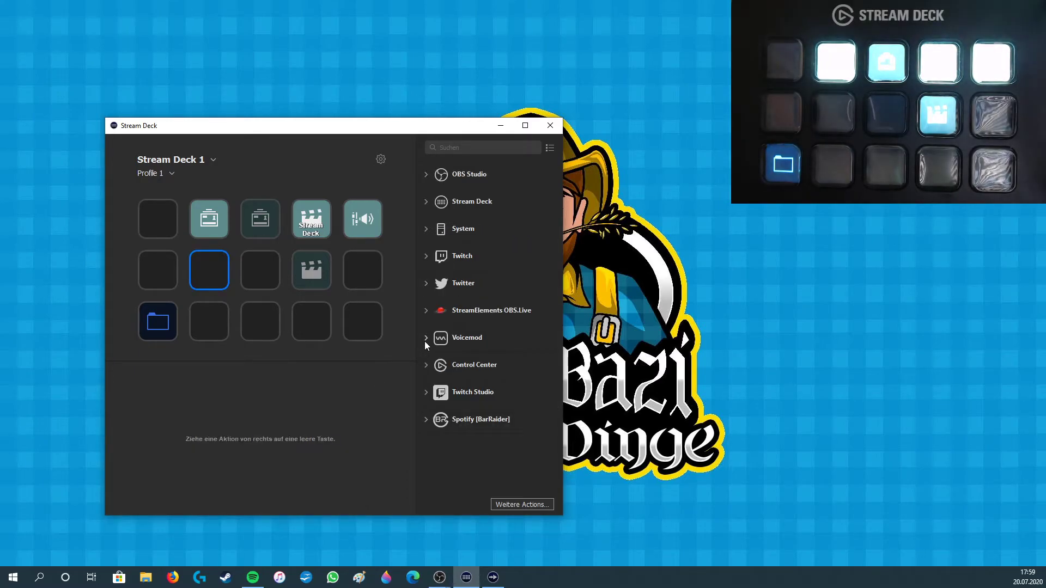
Expand the Stream Deck category, switch to the Bazi profile and open the contents of its Go Live multi-action.
{"action": "left_click", "coordinate": [428, 202]}
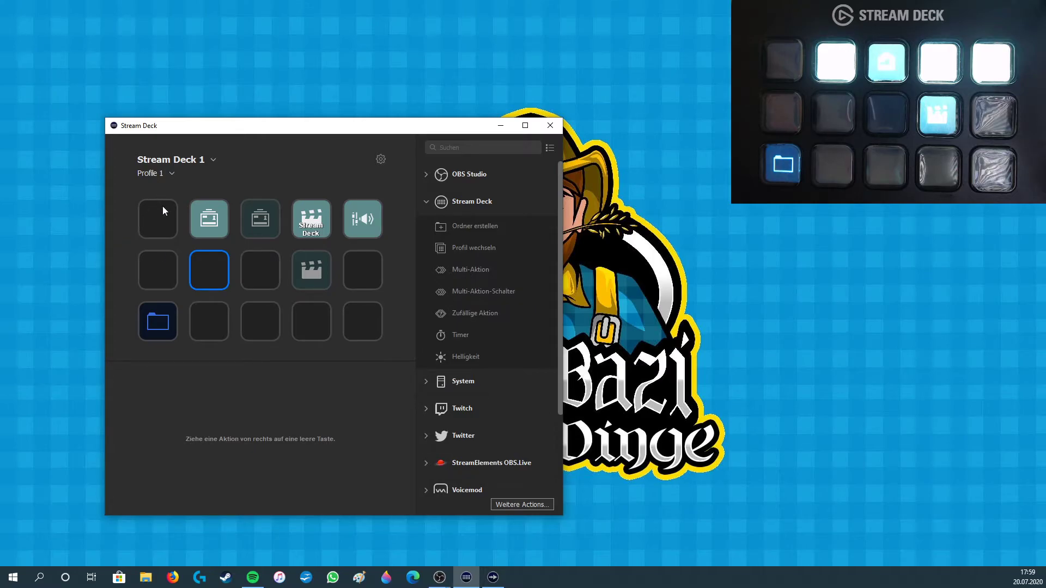
{"action": "left_click", "coordinate": [162, 173]}
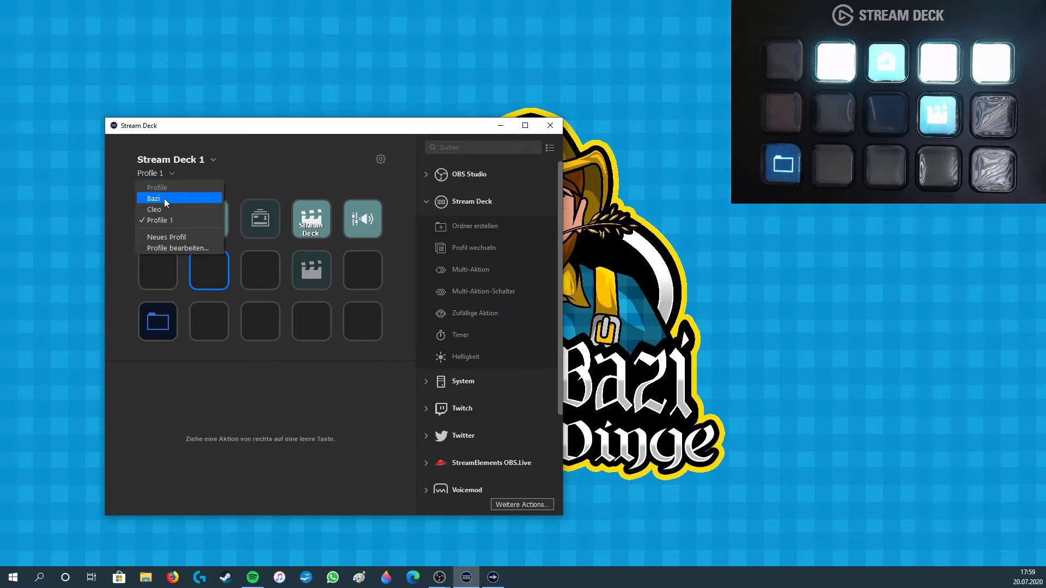
{"action": "left_click", "coordinate": [165, 199]}
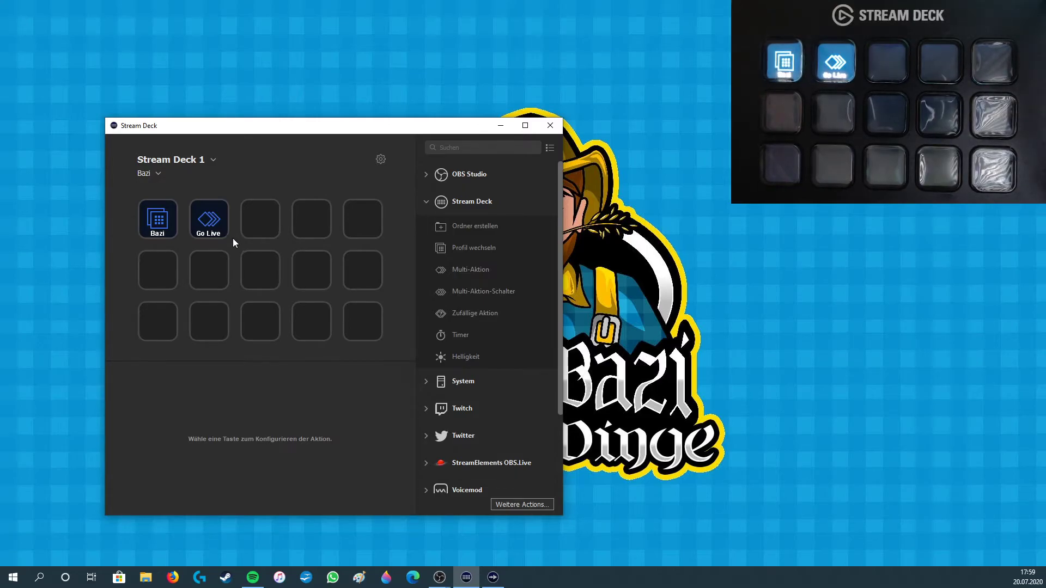
{"action": "left_click", "coordinate": [218, 220]}
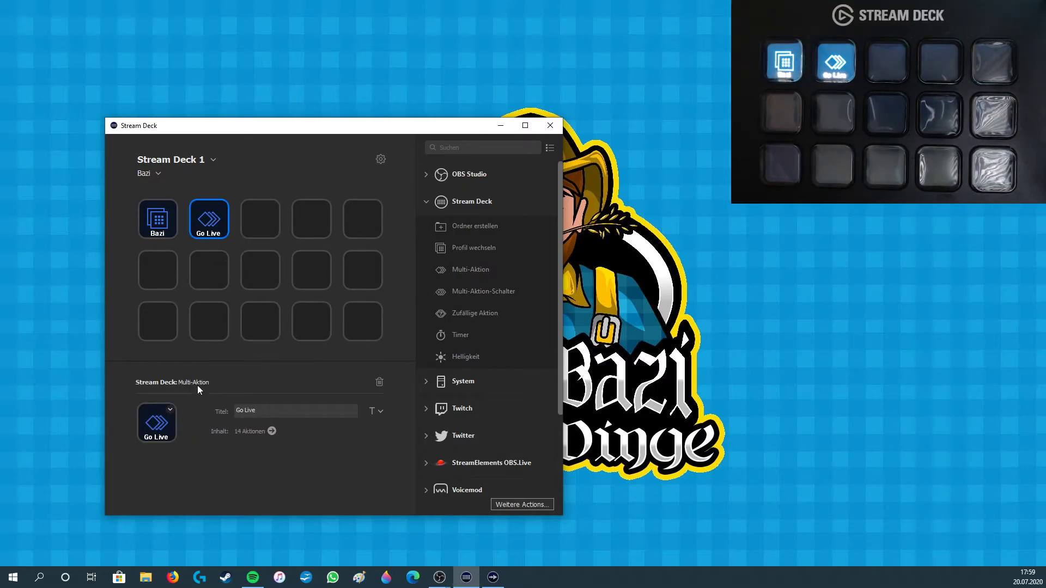
{"action": "left_click", "coordinate": [271, 431]}
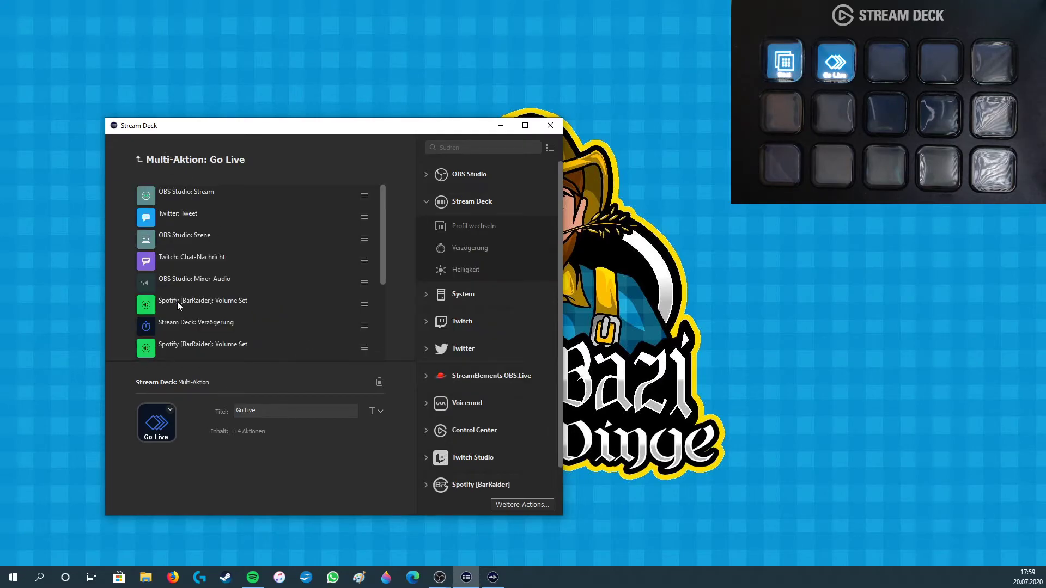
Review the Go Live action list and examine the settings of its OBS stream, Tweet, first scene and Twitch chat message actions.
{"action": "scroll", "coordinate": [260, 254], "scroll_direction": "down", "scroll_amount": 1}
{"action": "scroll", "coordinate": [260, 257], "scroll_direction": "down", "scroll_amount": 1}
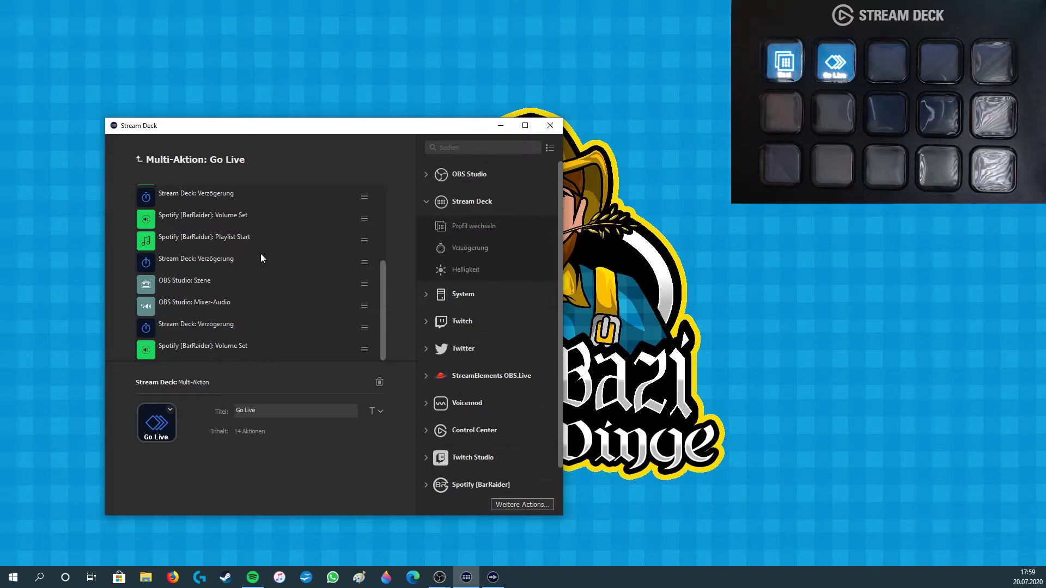
{"action": "scroll", "coordinate": [261, 258], "scroll_direction": "up", "scroll_amount": 3}
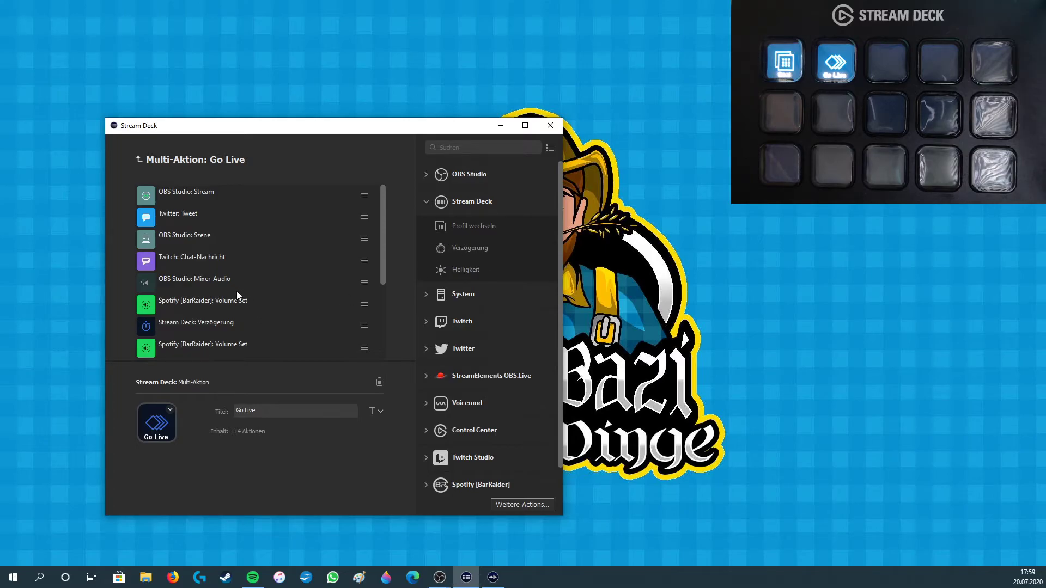
{"action": "left_click", "coordinate": [184, 195]}
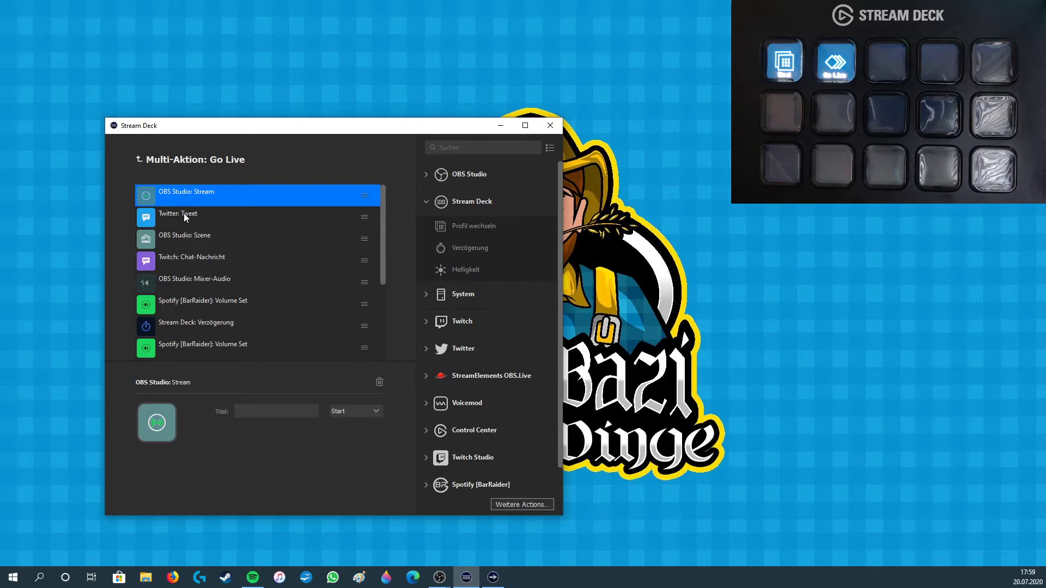
{"action": "left_click", "coordinate": [184, 217]}
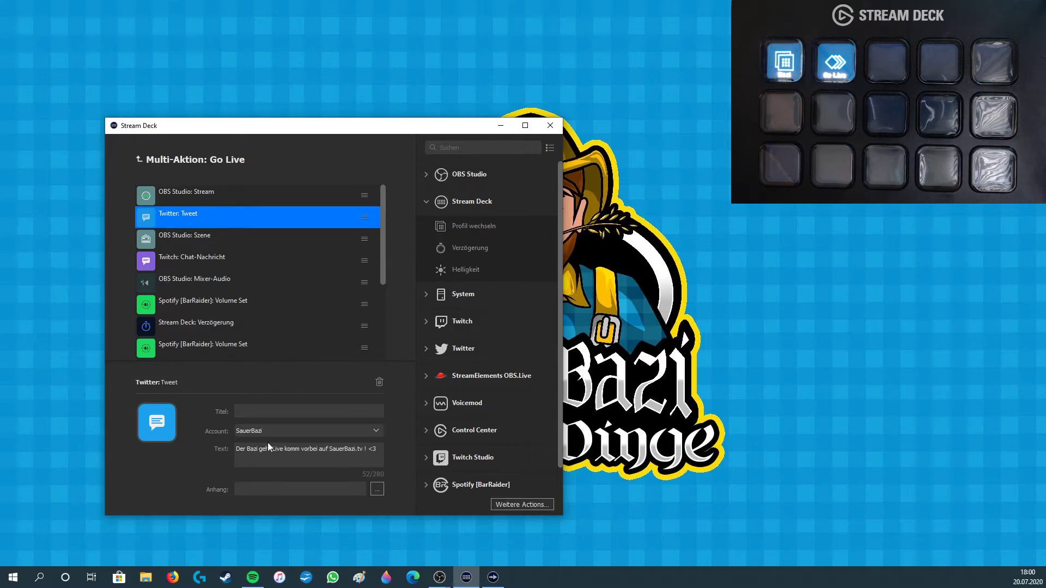
{"action": "left_click", "coordinate": [191, 236]}
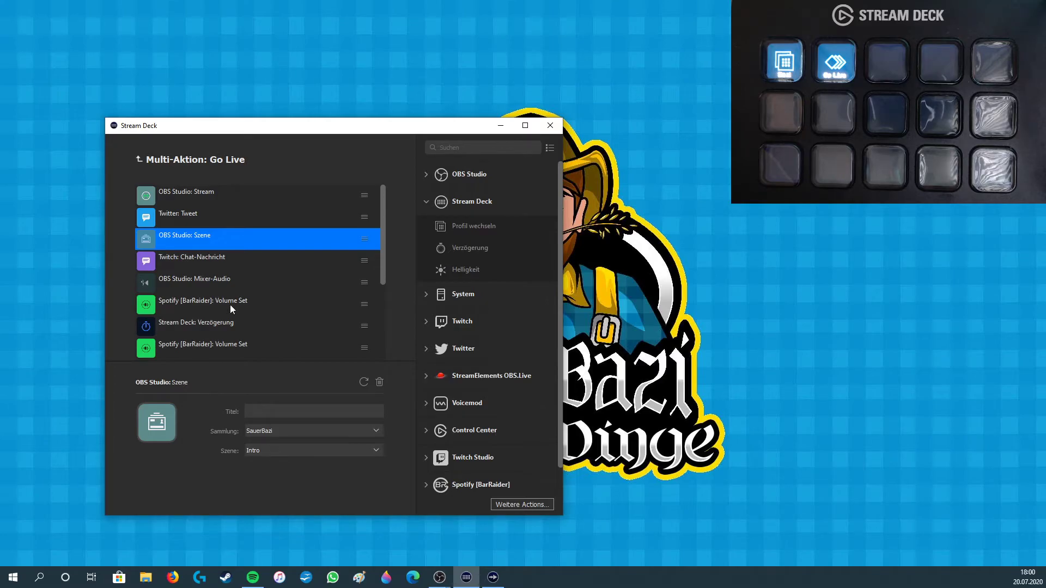
{"action": "left_click", "coordinate": [208, 261]}
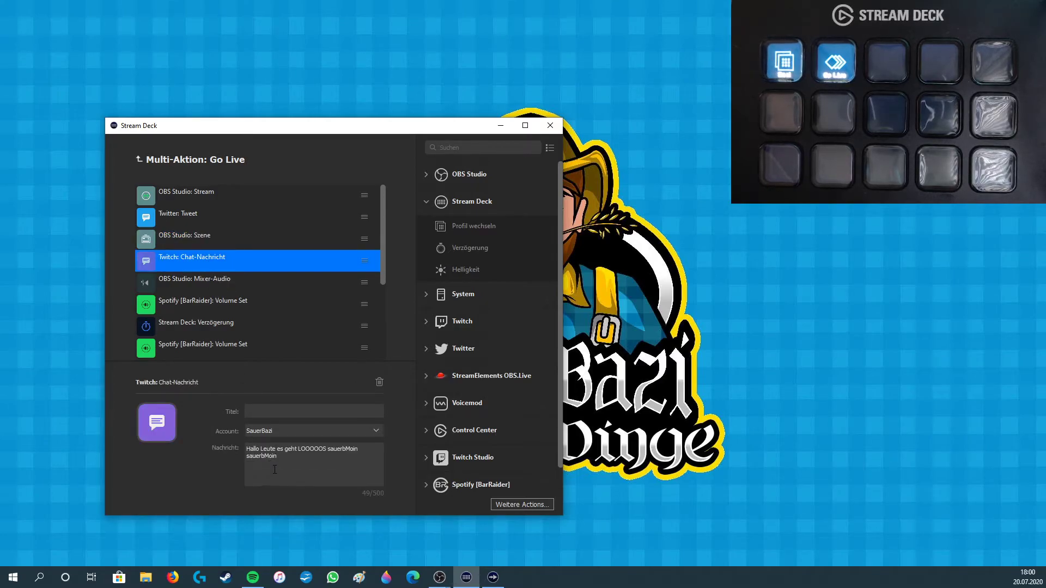
Set the source of the first OBS Studio Mixer-Audio action in the Go Live multi-action to Mic.
{"action": "left_click", "coordinate": [205, 286]}
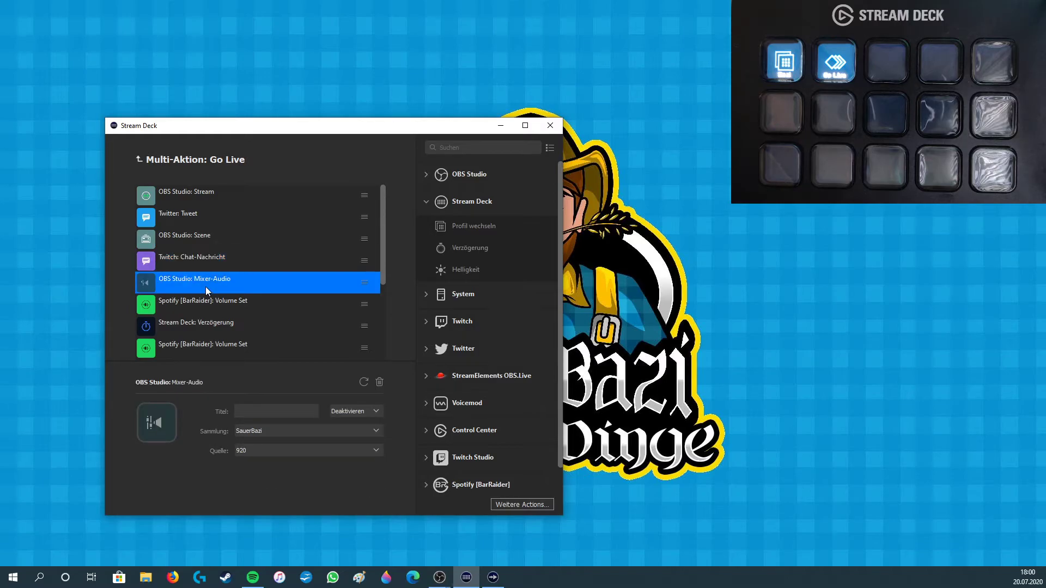
{"action": "left_click", "coordinate": [278, 450]}
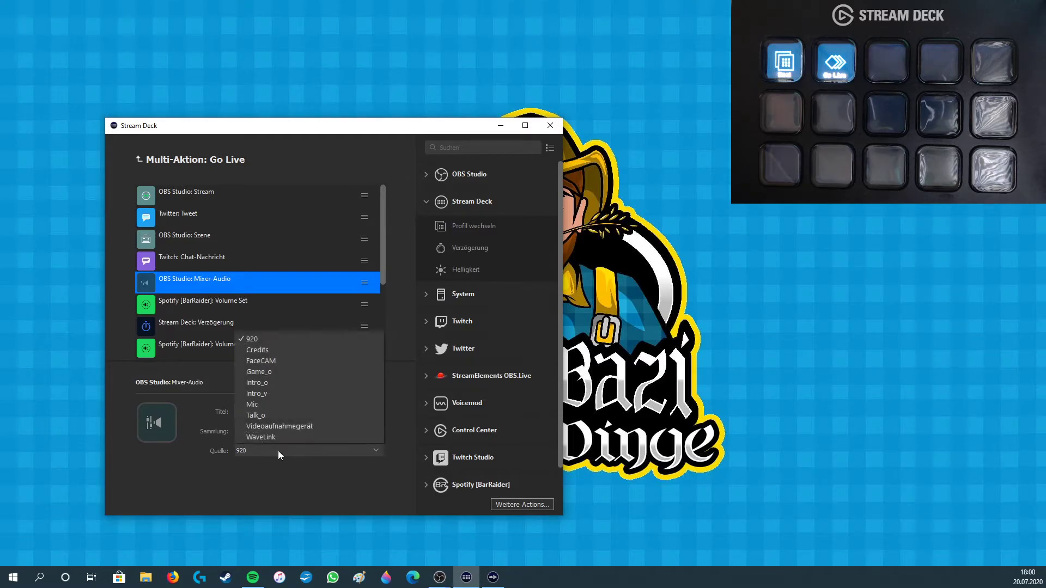
{"action": "left_click", "coordinate": [267, 404]}
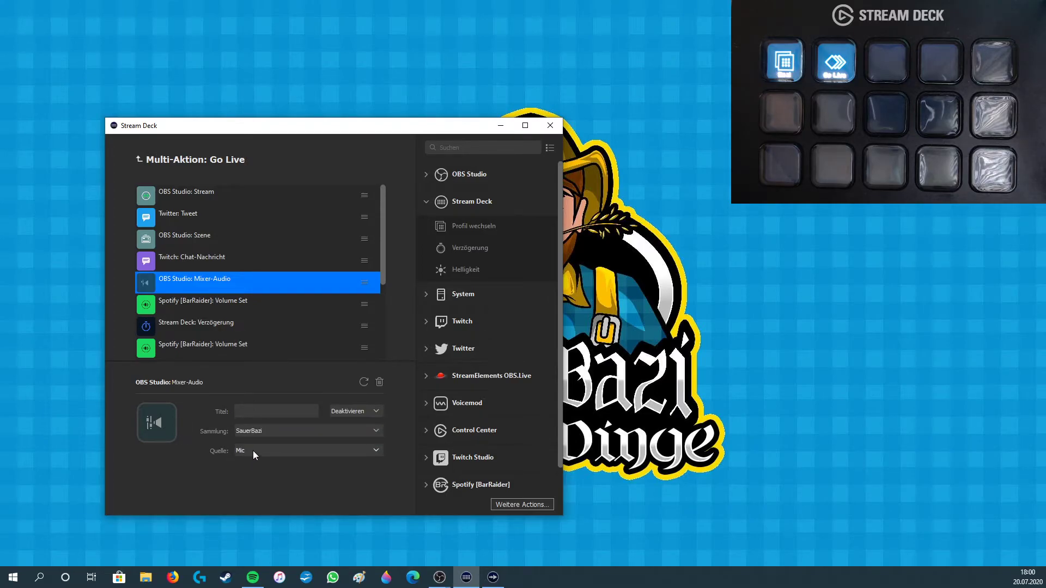
Examine the first two Spotify Volume Set actions and the delay action between them in the Go Live multi-action.
{"action": "left_click", "coordinate": [205, 308]}
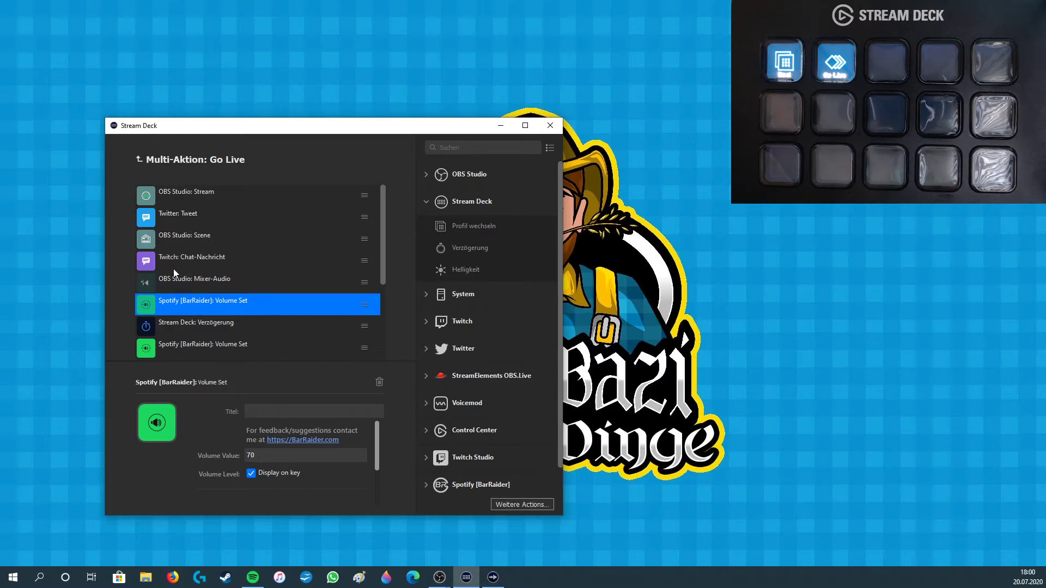
{"action": "left_click", "coordinate": [182, 325]}
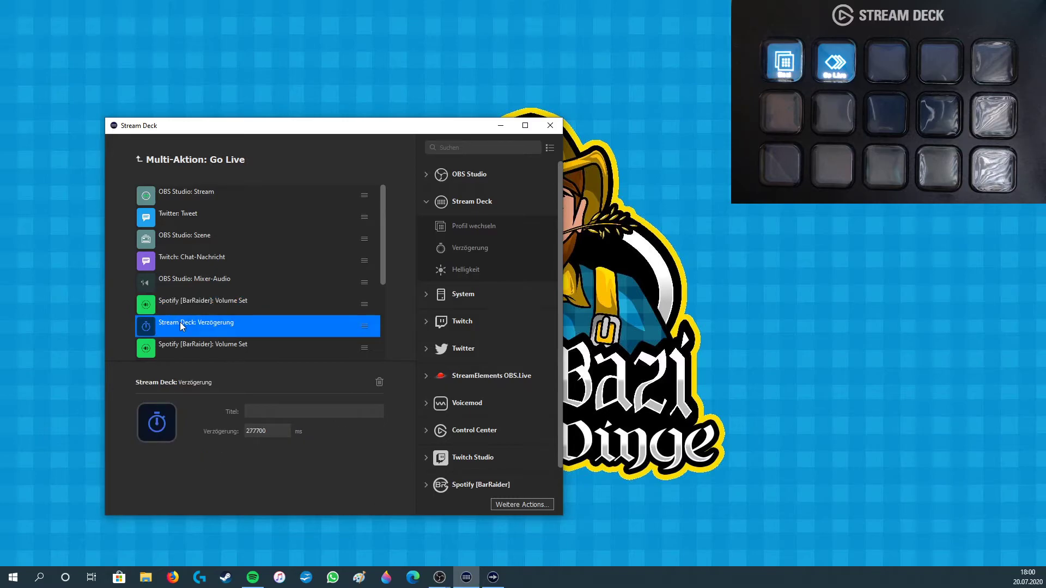
{"action": "left_click_drag", "start_coordinate": [263, 436], "coordinate": [224, 435]}
{"action": "scroll", "coordinate": [245, 303], "scroll_direction": "down", "scroll_amount": 1}
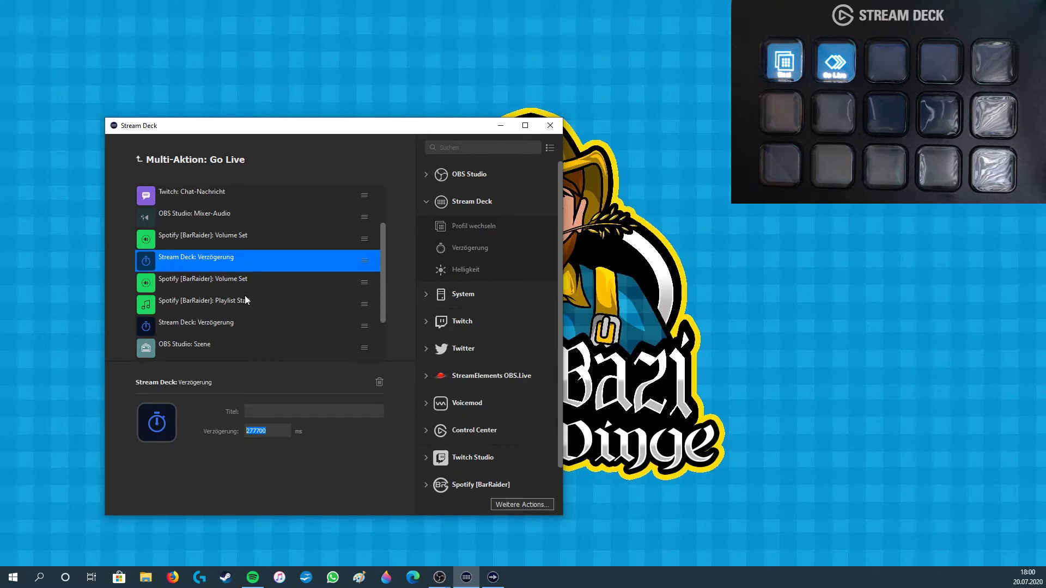
{"action": "left_click", "coordinate": [240, 288]}
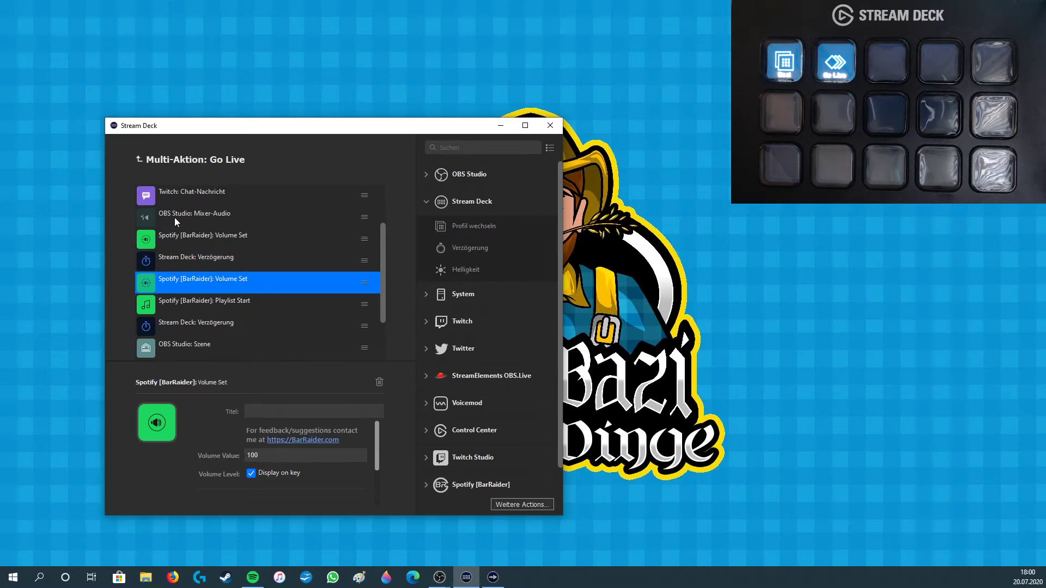
Lower the volume value of the first Spotify Volume Set action and set the second one's to 80.
{"action": "left_click", "coordinate": [175, 239]}
{"action": "double_click", "coordinate": [264, 461]}
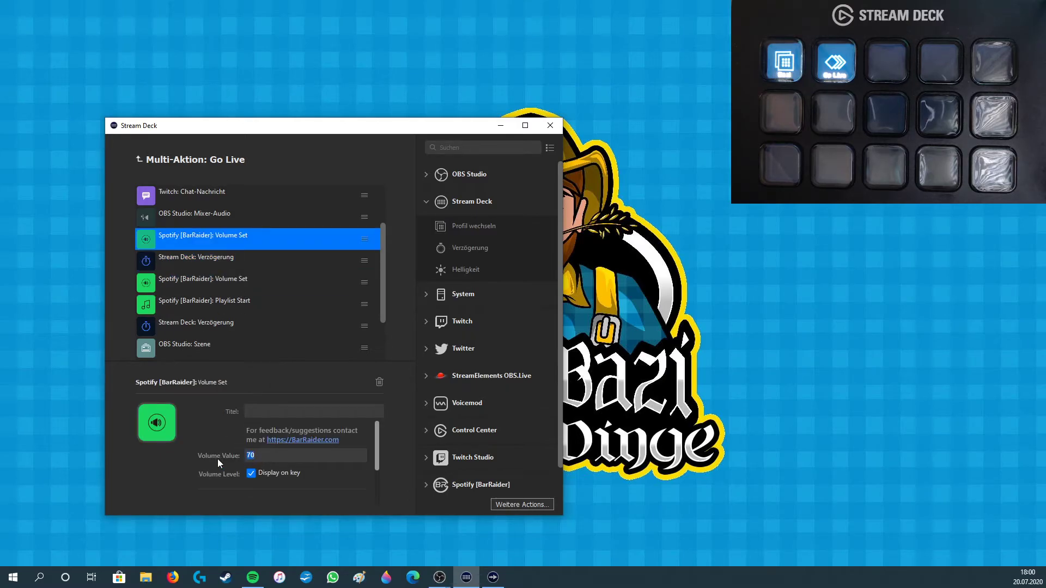
{"action": "type", "text": "6"}
{"action": "left_click", "coordinate": [208, 308]}
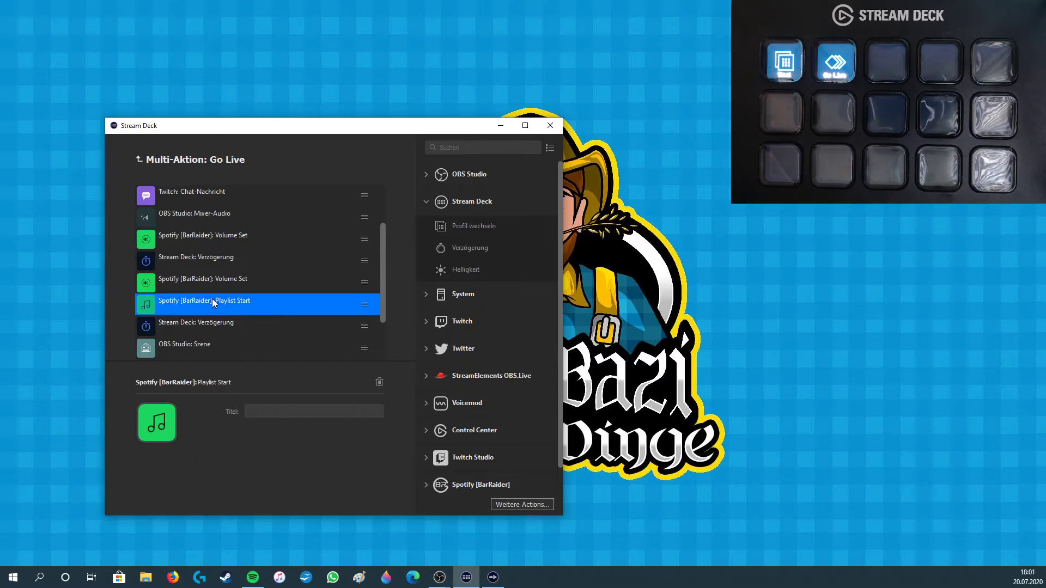
{"action": "left_click", "coordinate": [218, 284]}
{"action": "double_click", "coordinate": [252, 456]}
{"action": "type", "text": "80"}
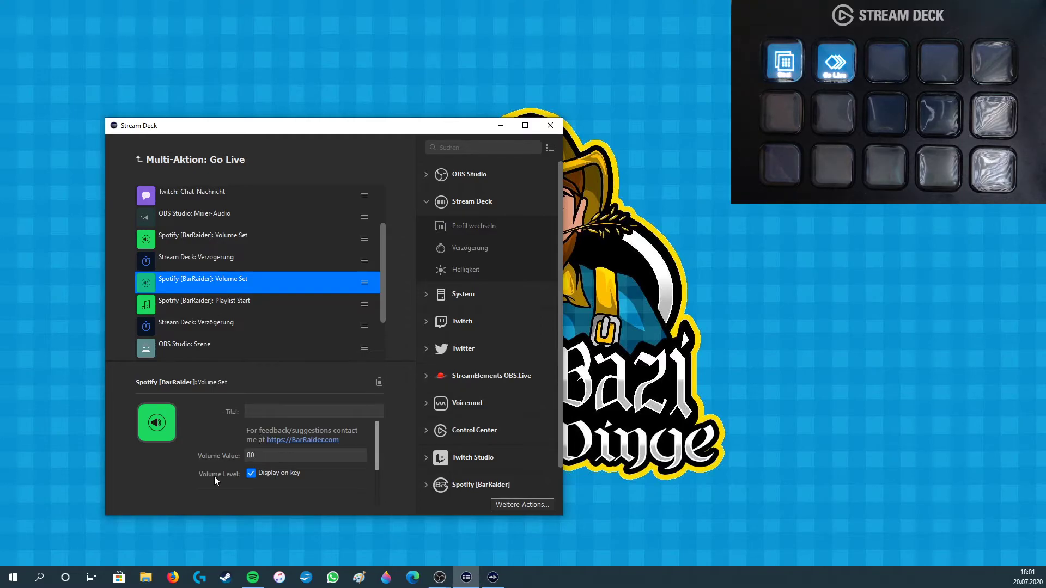
Examine the settings of the Spotify Playlist Start action, the delay following it and the second OBS Studio scene action in the Go Live multi-action.
{"action": "left_click", "coordinate": [219, 305]}
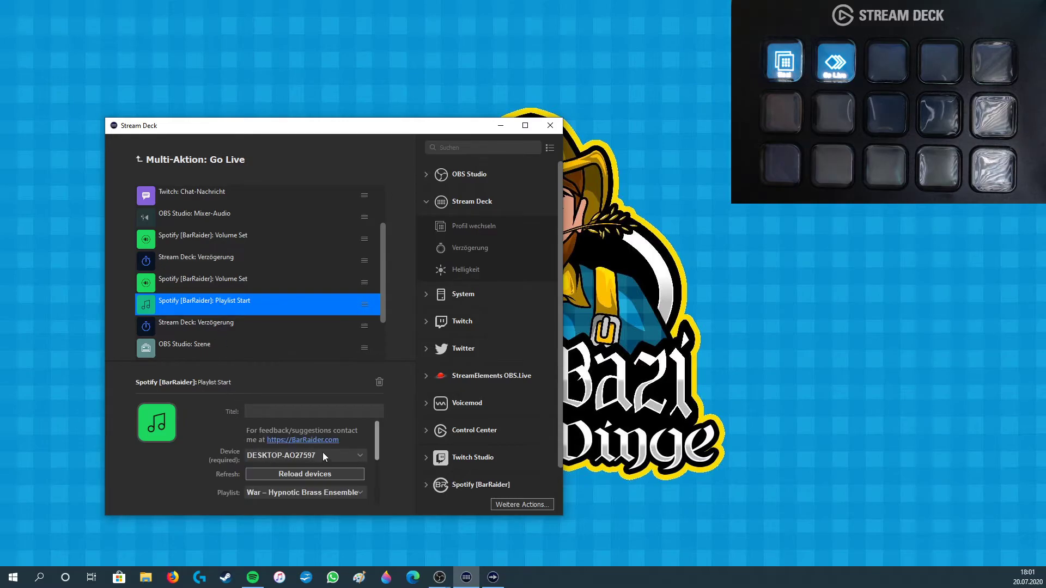
{"action": "scroll", "coordinate": [327, 458], "scroll_direction": "down", "scroll_amount": 1}
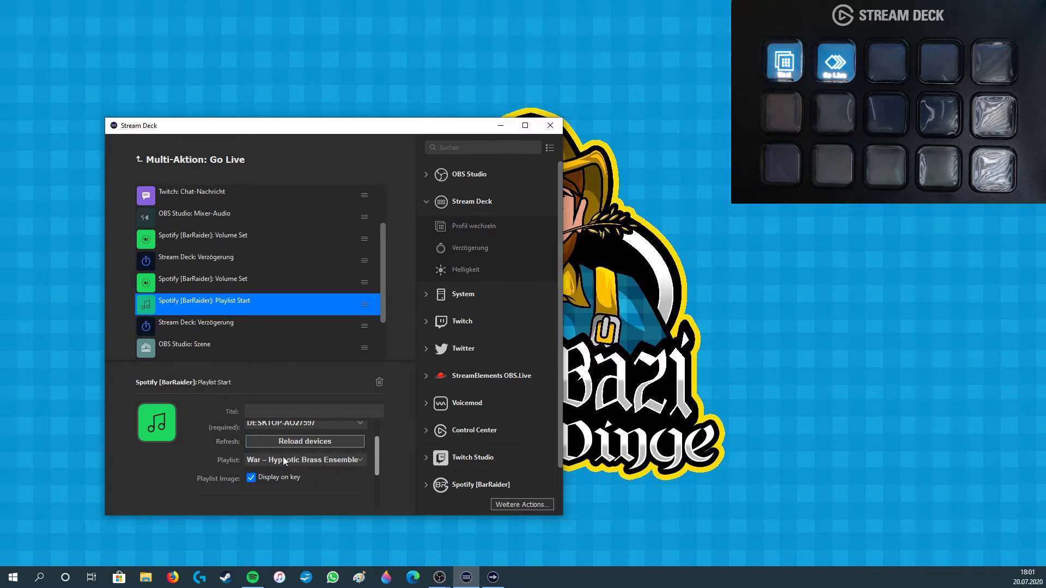
{"action": "scroll", "coordinate": [283, 457], "scroll_direction": "up", "scroll_amount": 1}
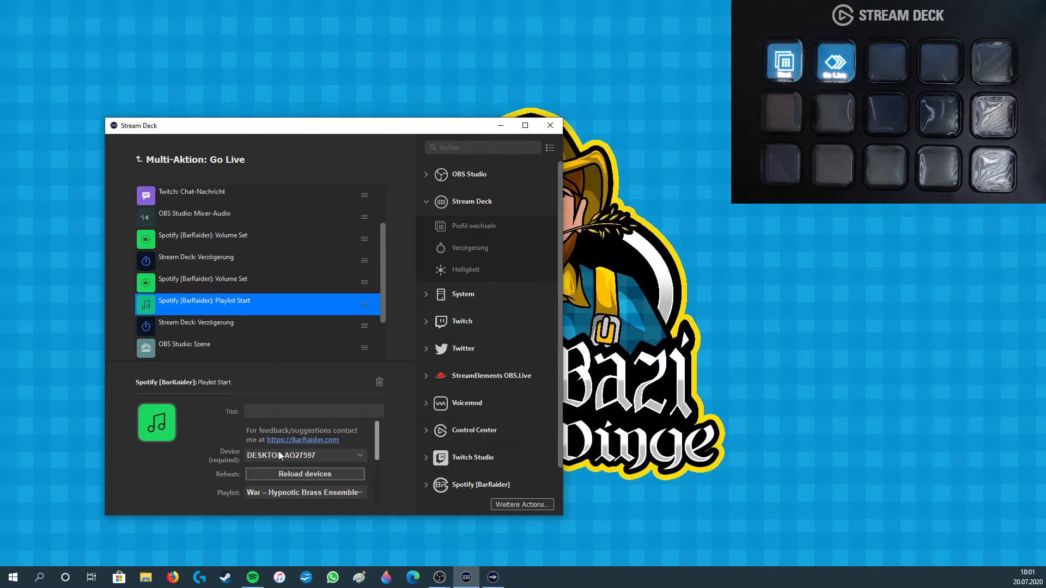
{"action": "left_click", "coordinate": [199, 326]}
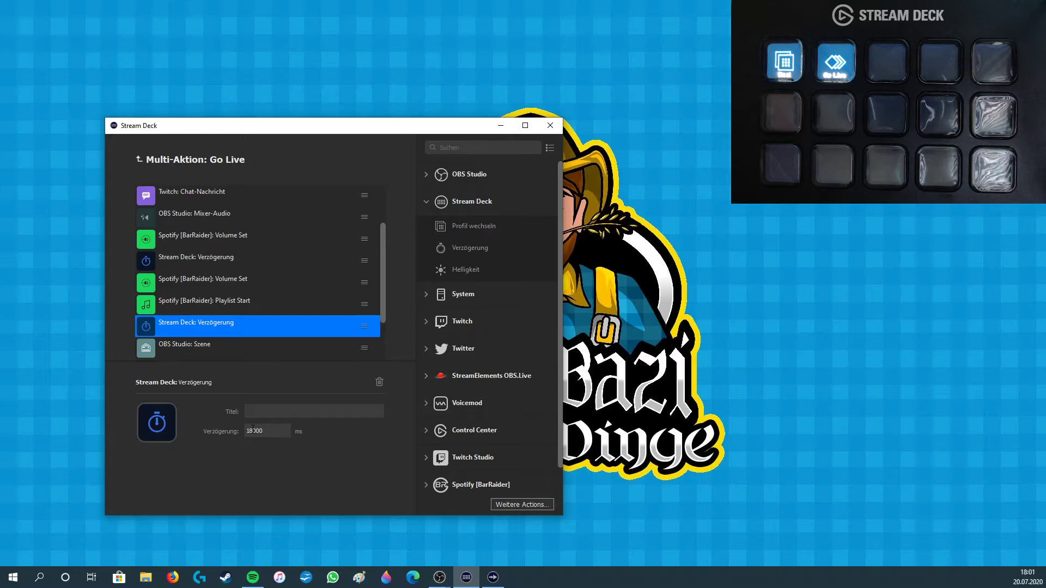
{"action": "left_click", "coordinate": [228, 349]}
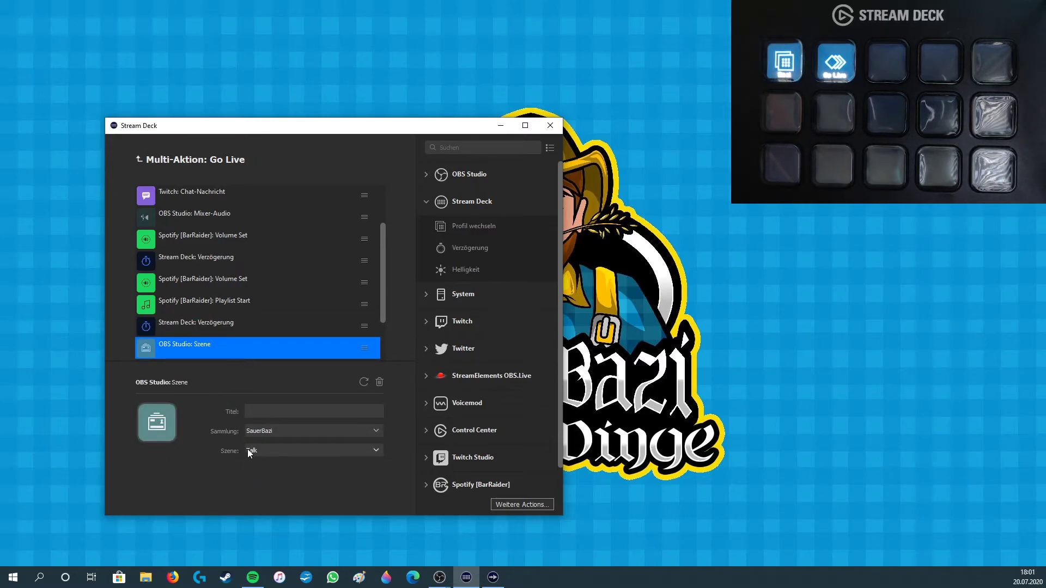
Choose another source for the second OBS Studio Mixer-Audio action in the Go Live multi-action.
{"action": "scroll", "coordinate": [247, 327], "scroll_direction": "down", "scroll_amount": 3}
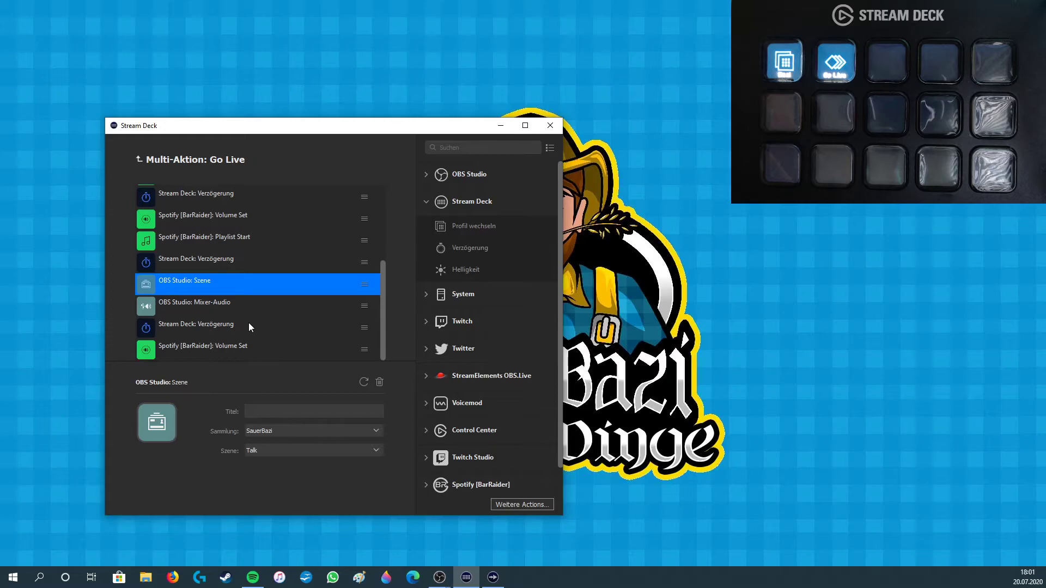
{"action": "left_click", "coordinate": [220, 307]}
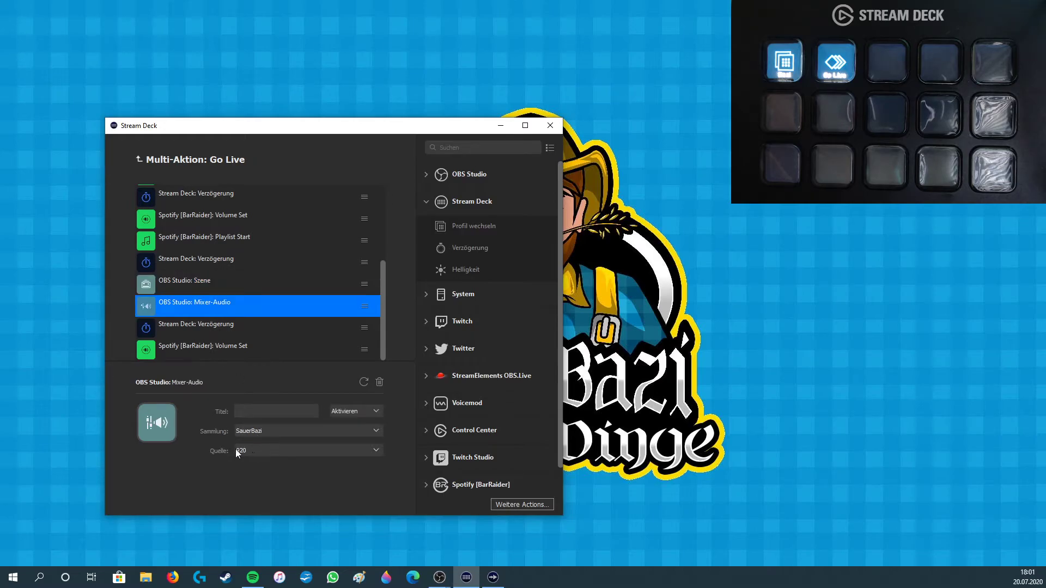
{"action": "left_click", "coordinate": [233, 452]}
{"action": "left_click", "coordinate": [257, 404]}
Shorten the delay before the last Spotify Volume Set action by replacing the 20 in its millisecond value with 5.
{"action": "left_click", "coordinate": [204, 334]}
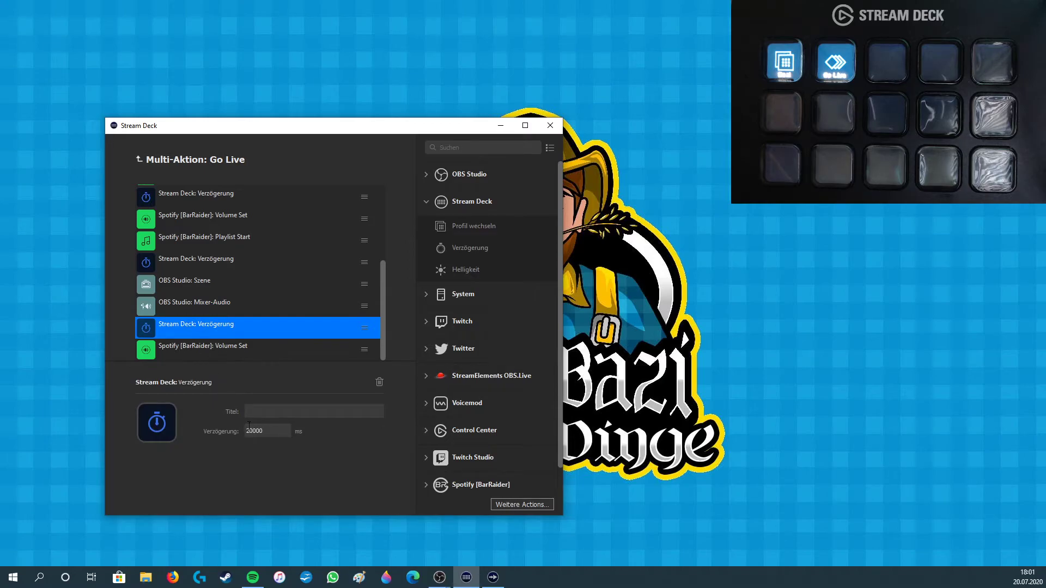
{"action": "left_click", "coordinate": [227, 353]}
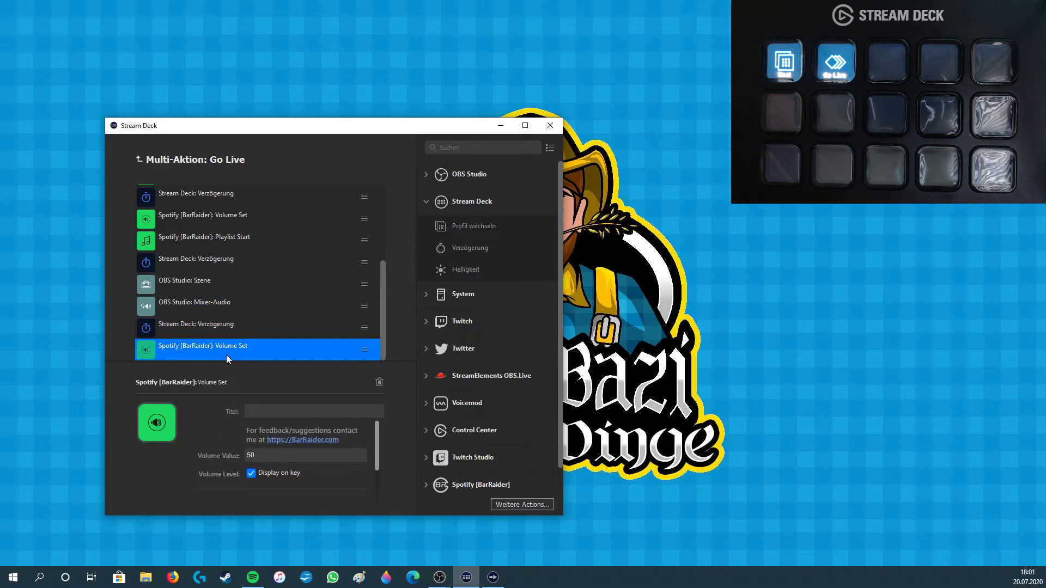
{"action": "left_click", "coordinate": [219, 329]}
{"action": "left_click_drag", "start_coordinate": [265, 431], "coordinate": [247, 431]}
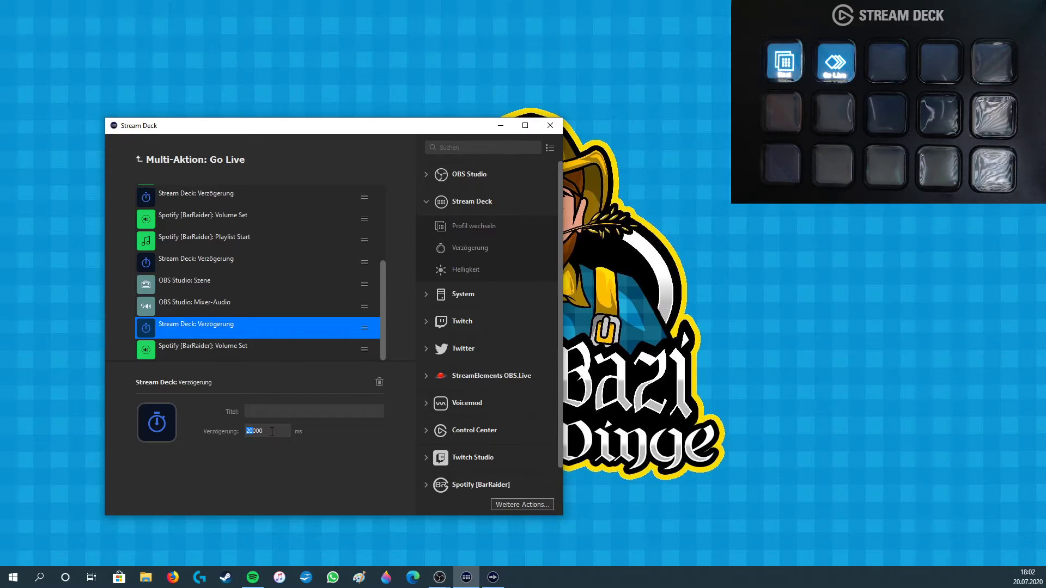
{"action": "type", "text": "5"}
{"action": "left_click", "coordinate": [217, 357]}
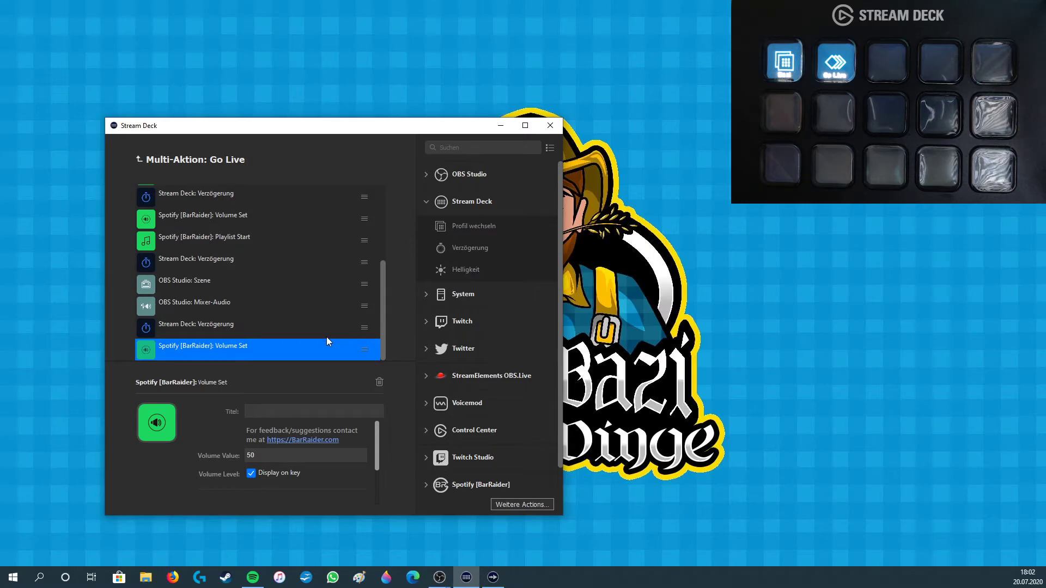
Review the Go Live action list, leave it, and add a Multi-Aktion-Schalter to the third key of the first row.
{"action": "scroll", "coordinate": [322, 333], "scroll_direction": "up", "scroll_amount": 3}
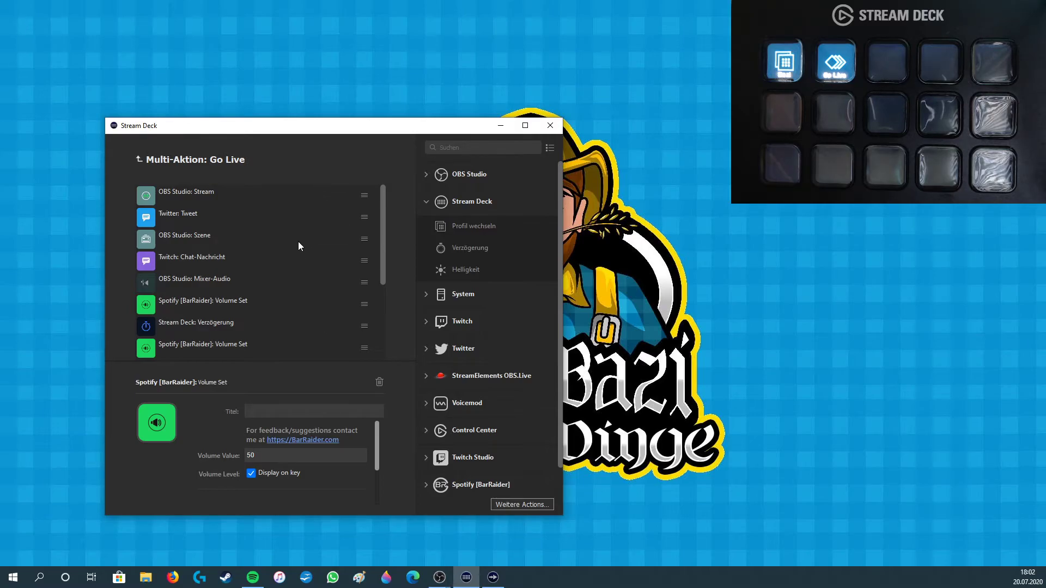
{"action": "scroll", "coordinate": [288, 322], "scroll_direction": "down", "scroll_amount": 3}
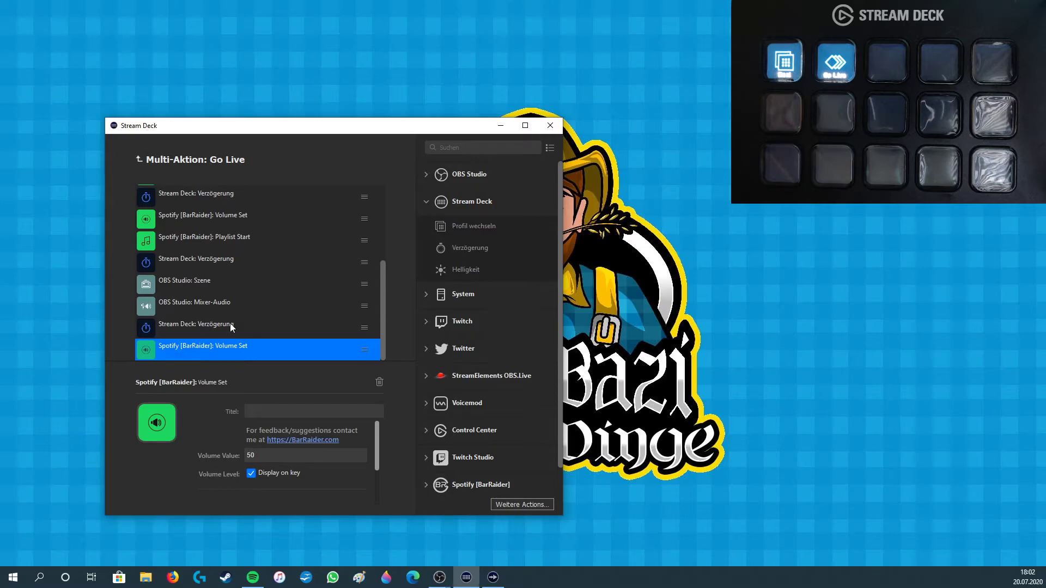
{"action": "left_click", "coordinate": [140, 161]}
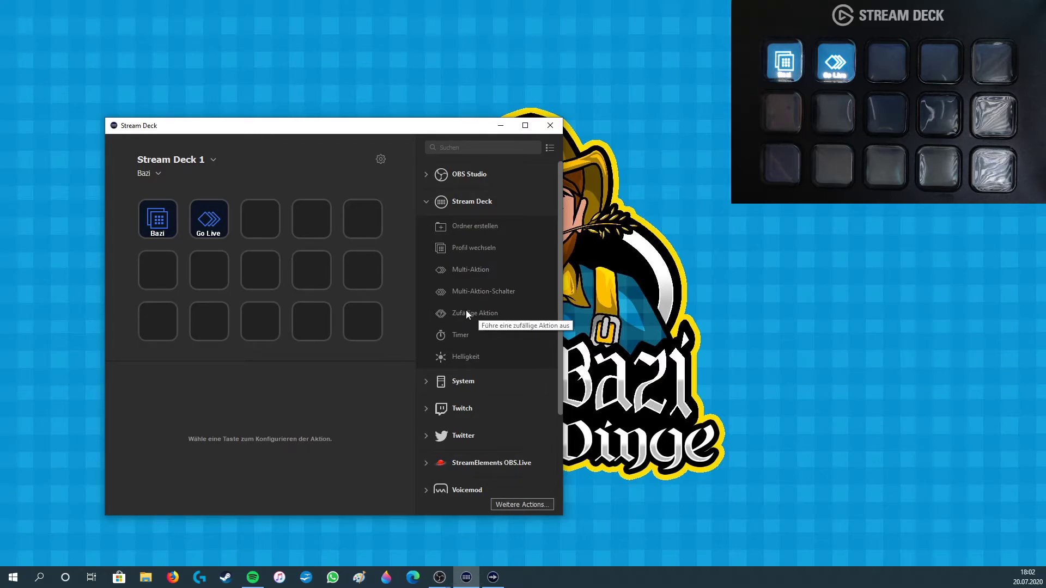
{"action": "left_click_drag", "start_coordinate": [479, 291], "coordinate": [277, 228]}
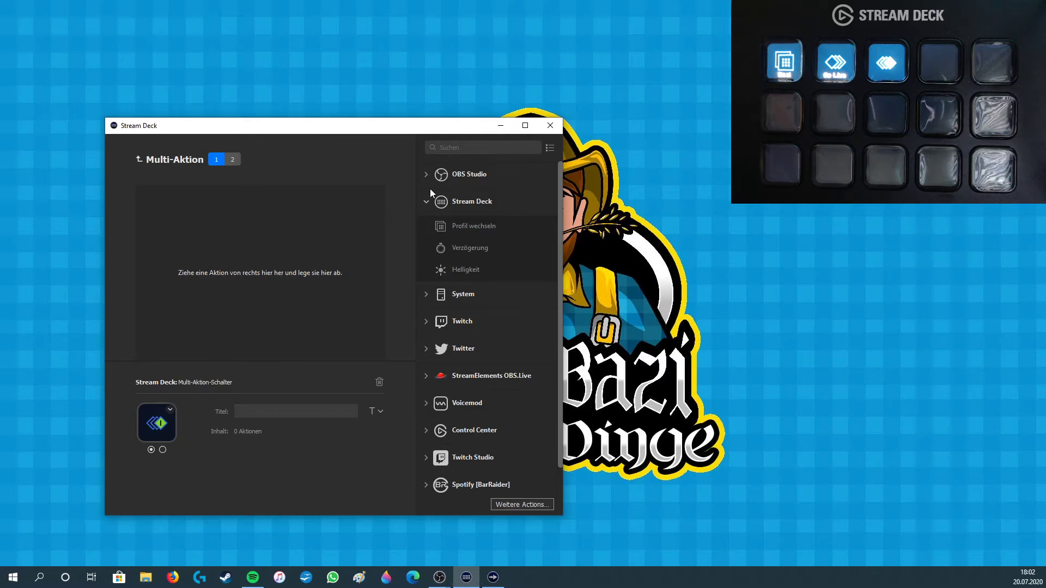
Add an OBS Studio Quelle action to the switch's first list, set to Deaktivieren with scene BaziErklärtDinge and source FaceCAM.
{"action": "left_click", "coordinate": [427, 174]}
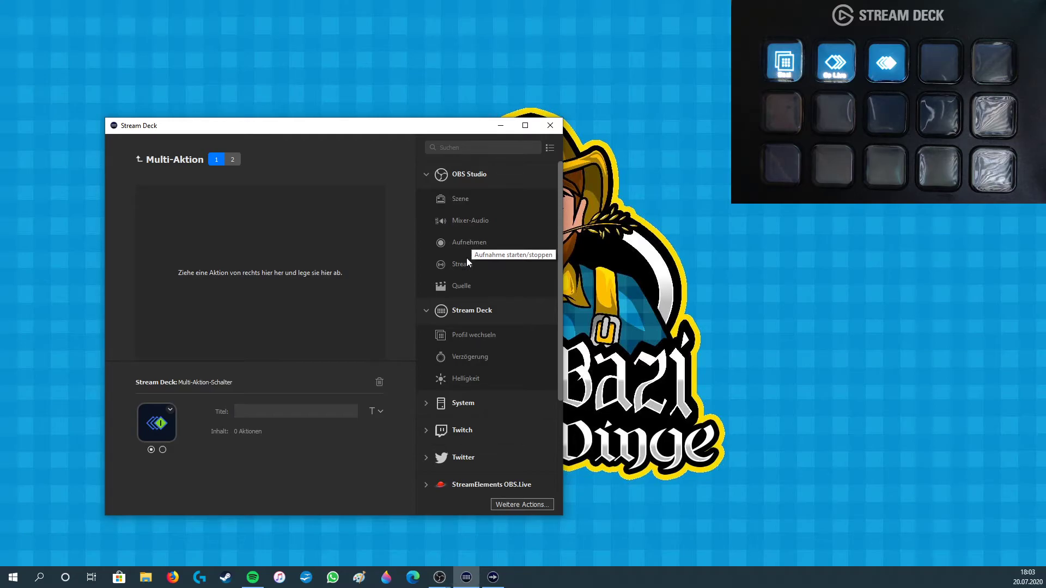
{"action": "left_click_drag", "start_coordinate": [465, 287], "coordinate": [242, 254]}
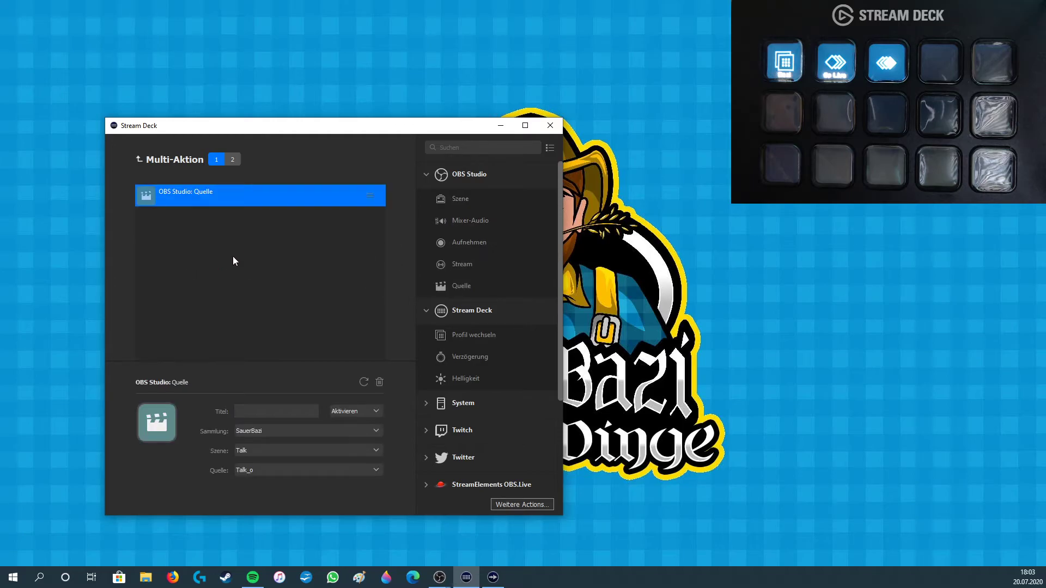
{"action": "left_click", "coordinate": [251, 475]}
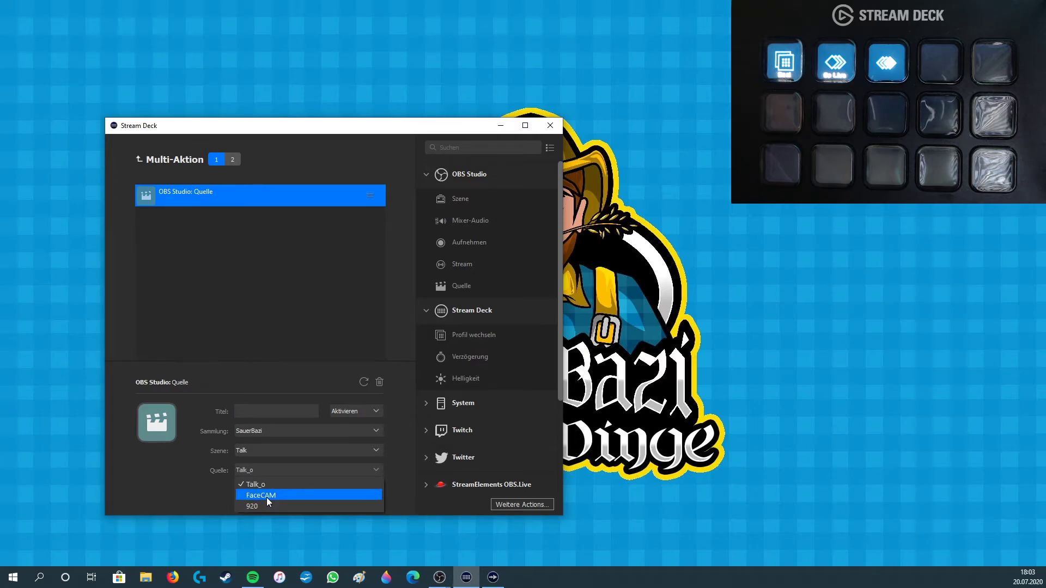
{"action": "left_click", "coordinate": [266, 495]}
{"action": "left_click", "coordinate": [266, 451]}
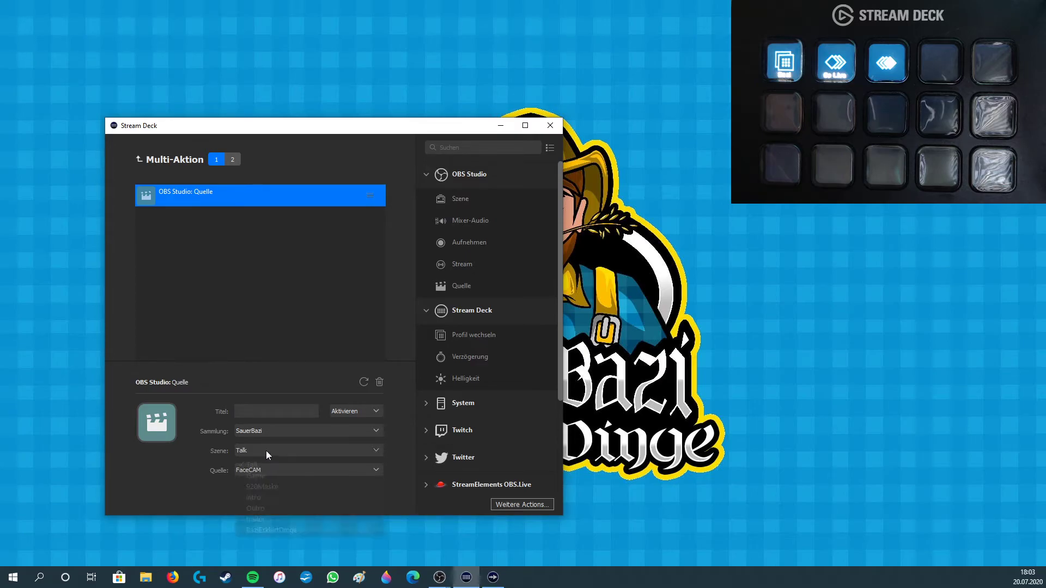
{"action": "left_click", "coordinate": [281, 530]}
{"action": "left_click", "coordinate": [337, 410]}
{"action": "left_click", "coordinate": [339, 435]}
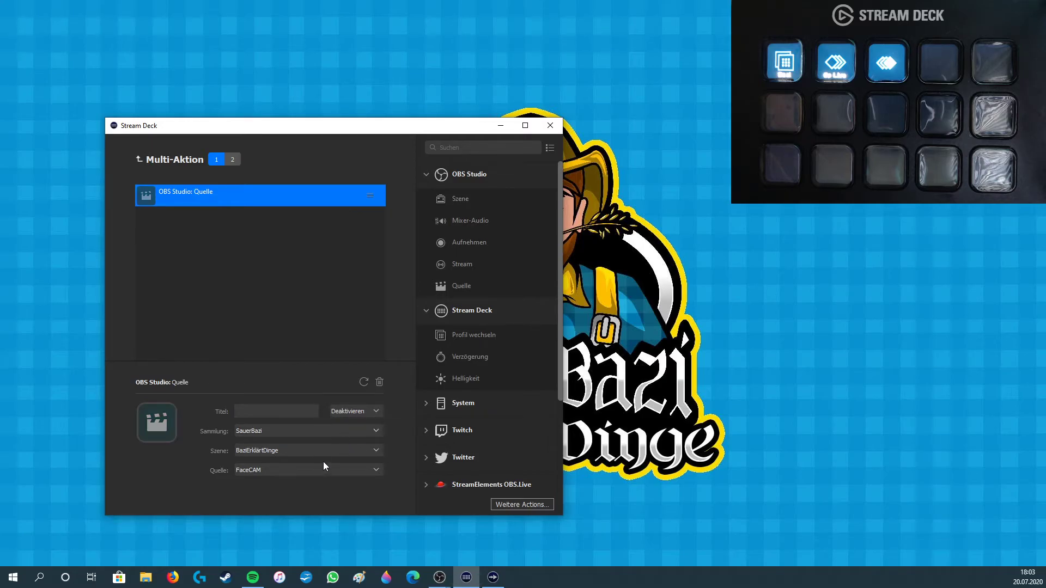
Add an OBS Studio Szene action set to the Game scene, with a delay between it and the Quelle action.
{"action": "left_click_drag", "start_coordinate": [461, 201], "coordinate": [223, 238]}
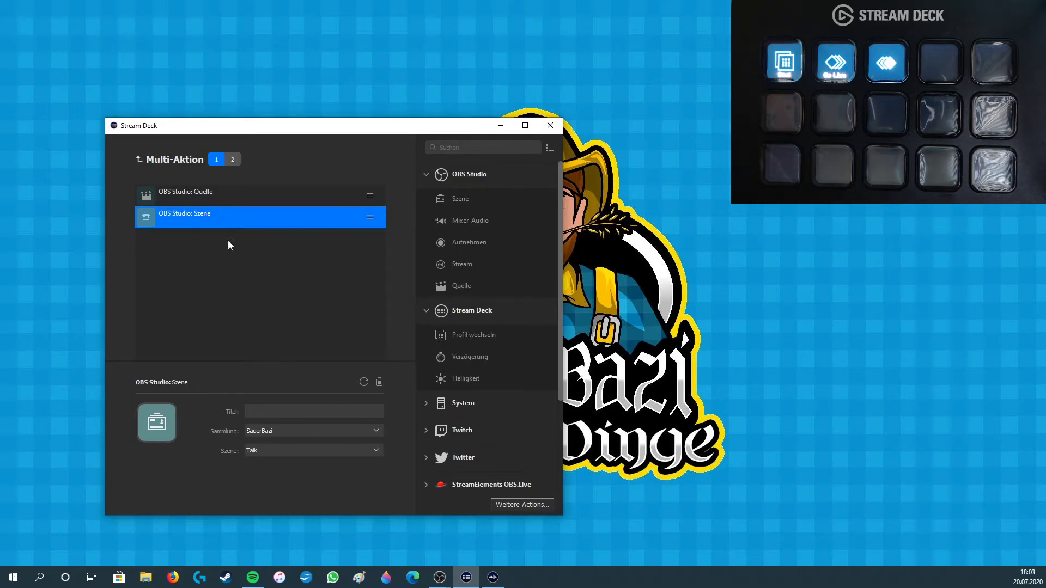
{"action": "mouse_move", "coordinate": [212, 221]}
{"action": "left_mouse_down"}
{"action": "mouse_move", "coordinate": [215, 260]}
{"action": "mouse_move", "coordinate": [427, 356]}
{"action": "mouse_move", "coordinate": [220, 204]}
{"action": "left_mouse_up"}
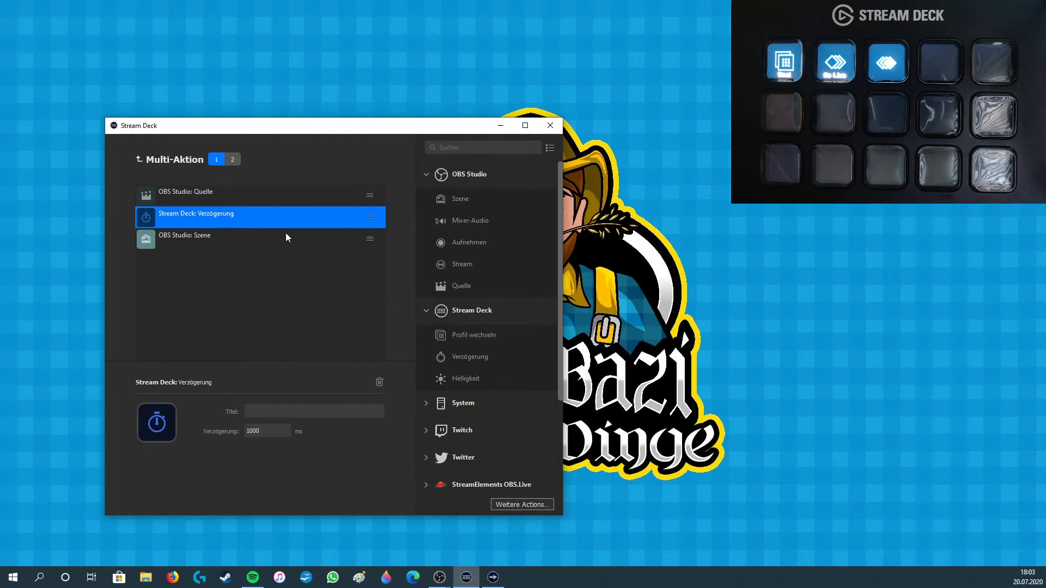
{"action": "left_click", "coordinate": [187, 248]}
{"action": "left_click", "coordinate": [272, 455]}
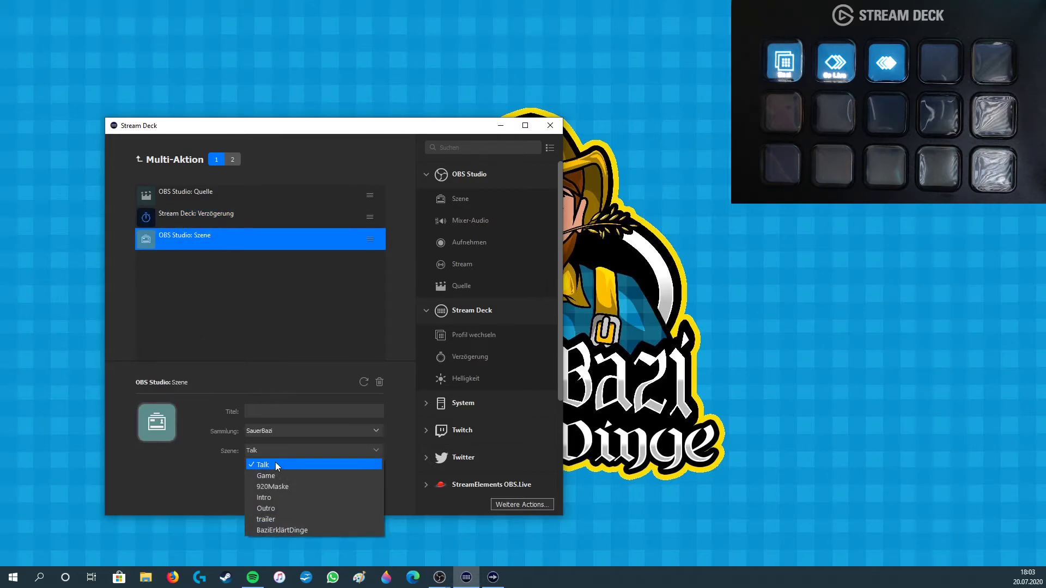
{"action": "left_click", "coordinate": [276, 465]}
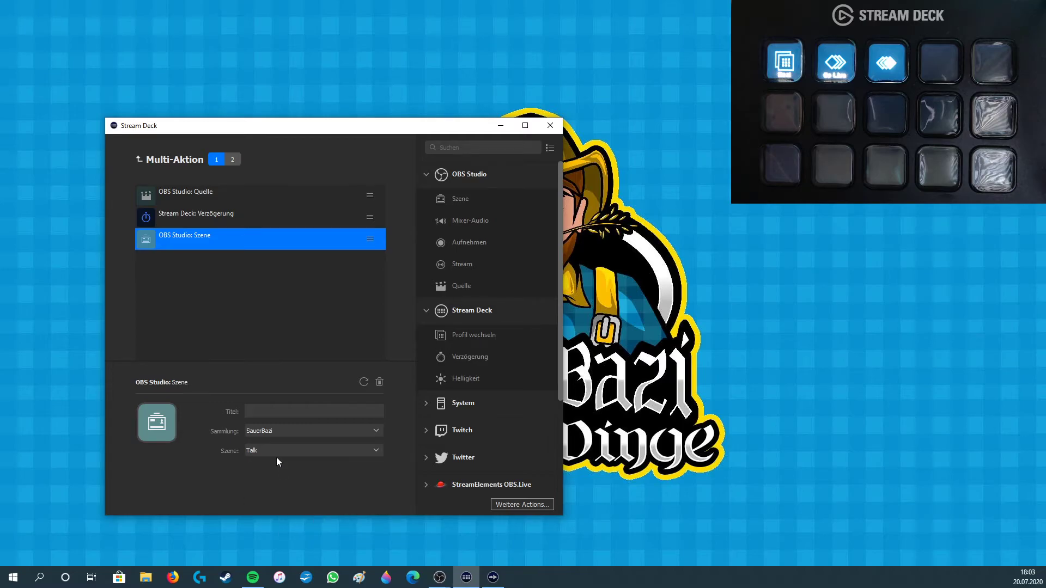
{"action": "left_click", "coordinate": [279, 452]}
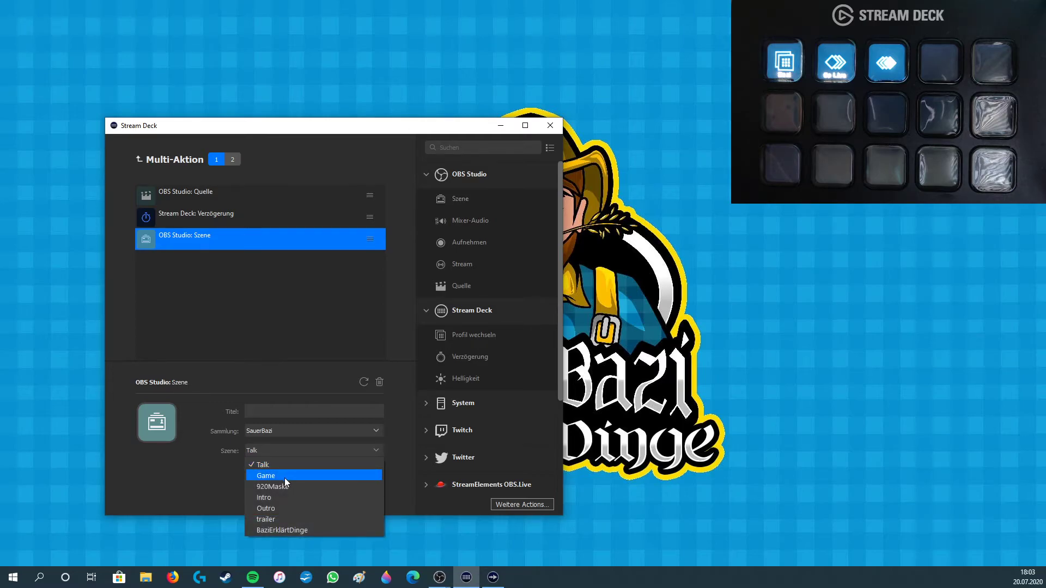
{"action": "left_click", "coordinate": [284, 480]}
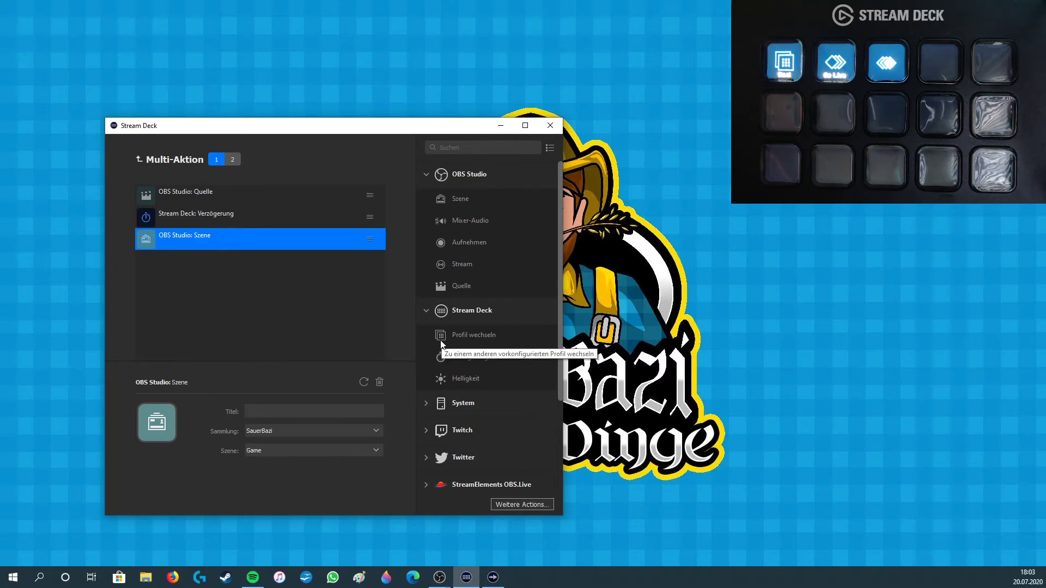
Append another delay and a second OBS Studio Szene action set to BaziErklärtDinge to the switch's first list.
{"action": "left_click_drag", "start_coordinate": [469, 352], "coordinate": [295, 293]}
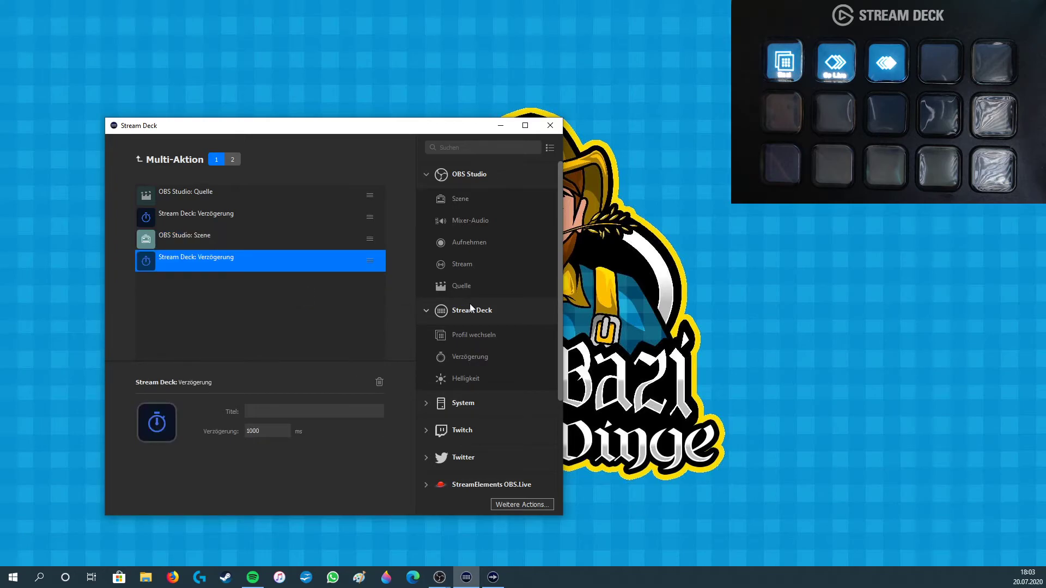
{"action": "left_click_drag", "start_coordinate": [461, 201], "coordinate": [280, 294]}
{"action": "left_click", "coordinate": [278, 450]}
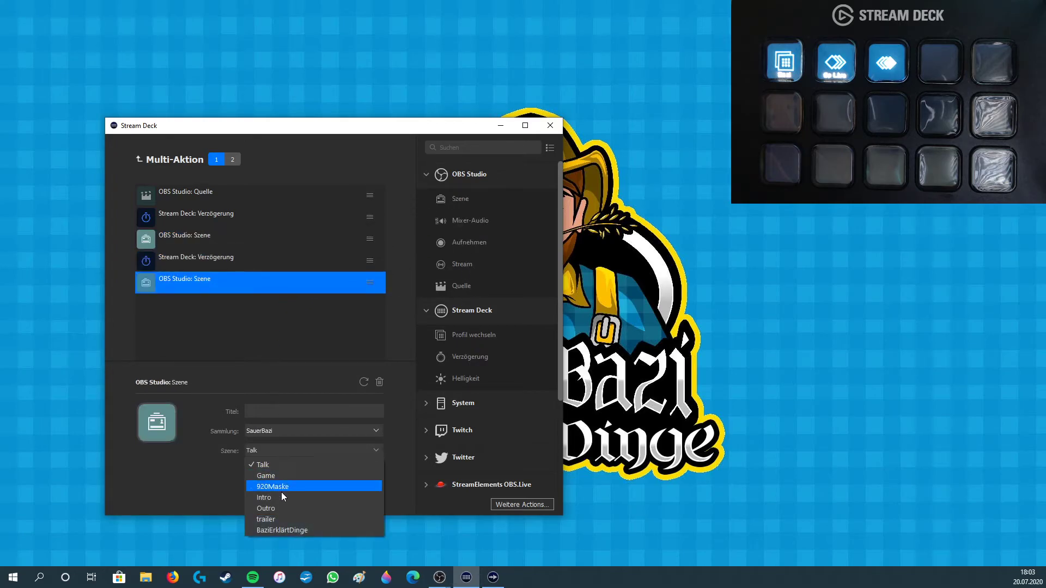
{"action": "left_click", "coordinate": [290, 531]}
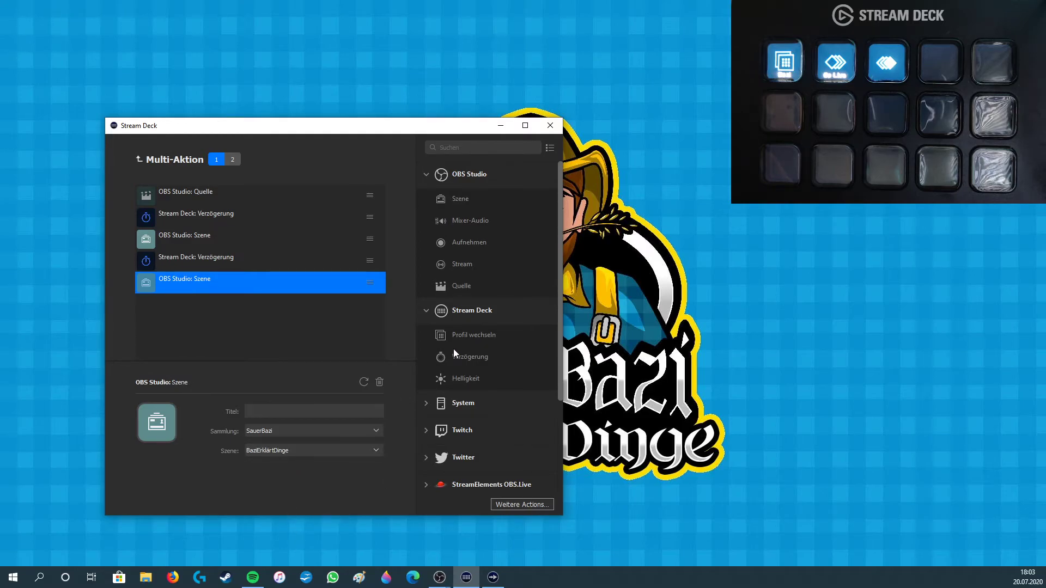
Append a second OBS Studio Quelle action with a delay before it, and set its scene to BaziErklärtDinge and source to FaceCAM.
{"action": "left_click_drag", "start_coordinate": [463, 285], "coordinate": [300, 359]}
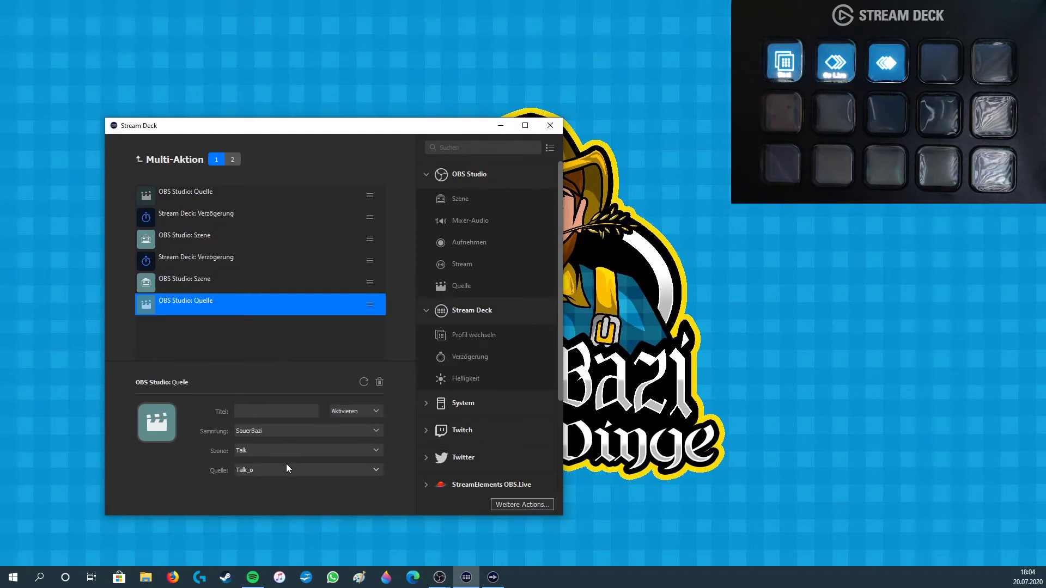
{"action": "left_click_drag", "start_coordinate": [475, 355], "coordinate": [210, 287]}
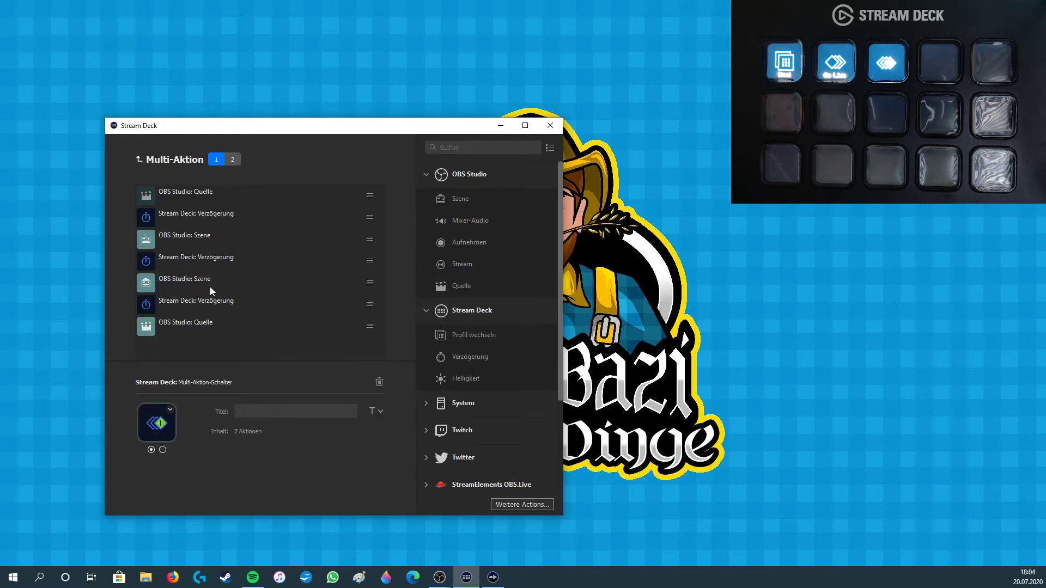
{"action": "left_click", "coordinate": [231, 336]}
{"action": "left_click", "coordinate": [274, 457]}
{"action": "left_click", "coordinate": [278, 529]}
{"action": "left_click", "coordinate": [277, 471]}
{"action": "left_click", "coordinate": [278, 485]}
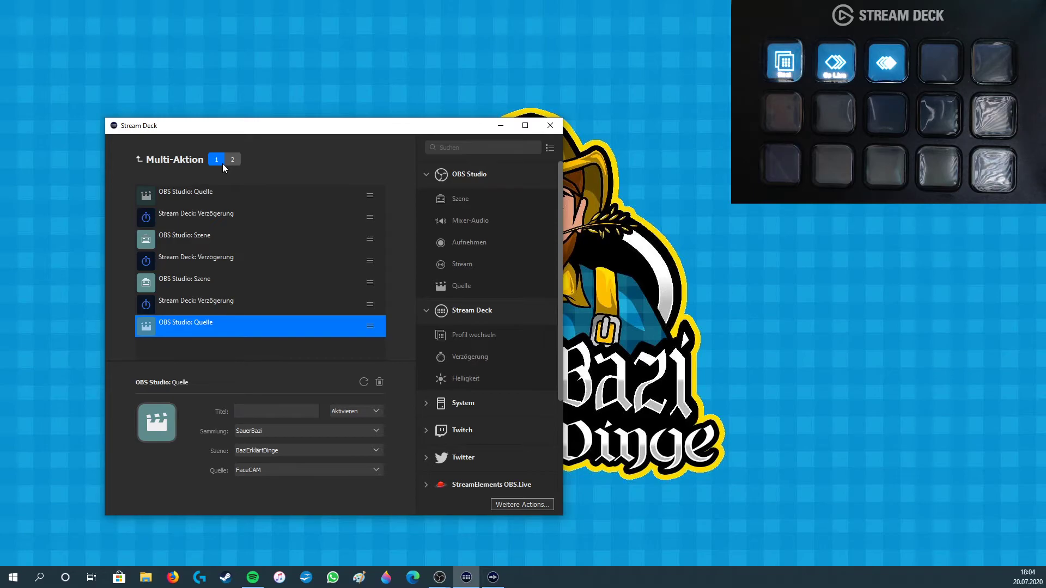
Delete the second Szene action, the final Quelle action and the delays before them from the switch's first list.
{"action": "left_click", "coordinate": [209, 265]}
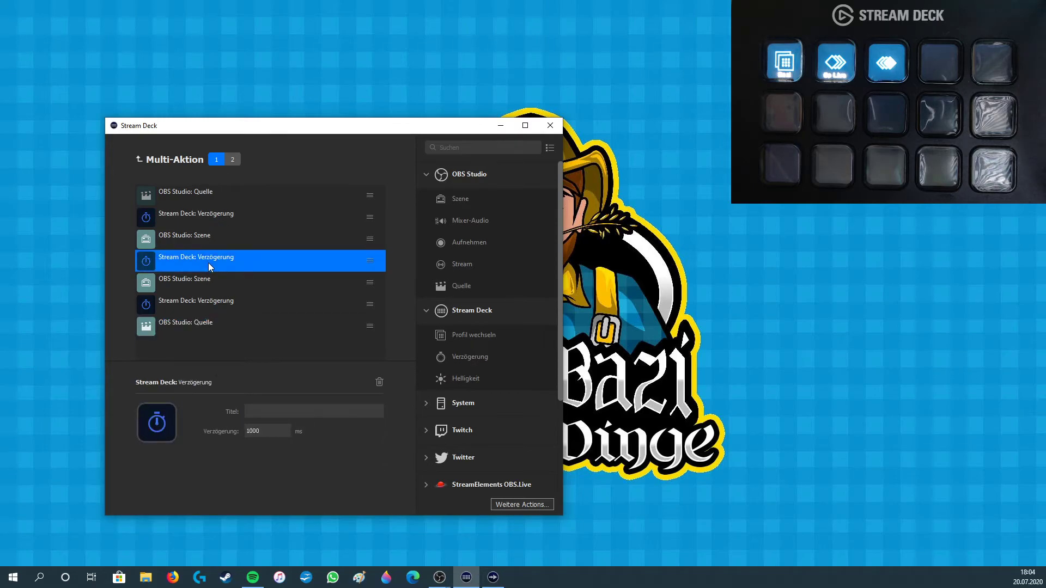
{"action": "left_click", "coordinate": [377, 383]}
{"action": "left_click", "coordinate": [226, 269]}
{"action": "left_click", "coordinate": [379, 385]}
{"action": "left_click", "coordinate": [230, 262]}
{"action": "left_click", "coordinate": [380, 383]}
{"action": "left_click", "coordinate": [251, 260]}
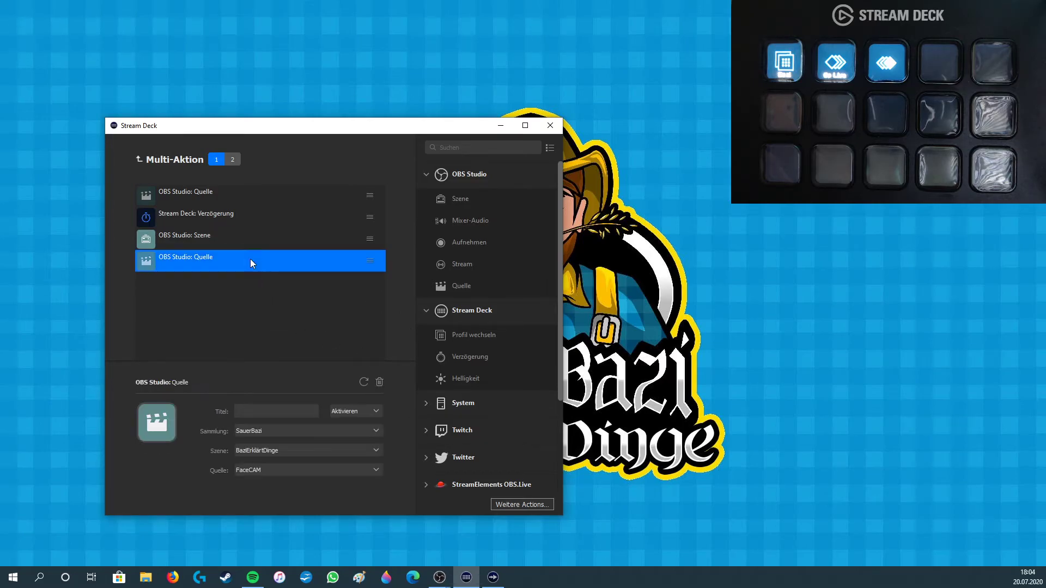
{"action": "left_click", "coordinate": [380, 383]}
Choose the scene for the remaining OBS Studio Szene action in the switch's first list.
{"action": "left_click", "coordinate": [211, 239]}
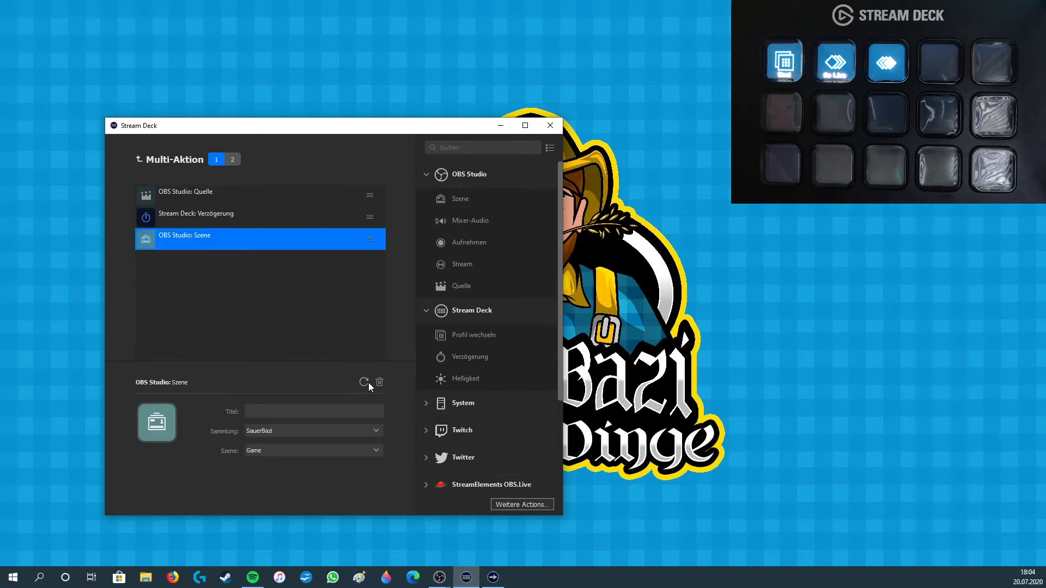
{"action": "left_click", "coordinate": [298, 450]}
{"action": "left_click", "coordinate": [289, 465]}
Add an OBS Studio Szene action to the switch's second list and choose its scene.
{"action": "left_click", "coordinate": [231, 161]}
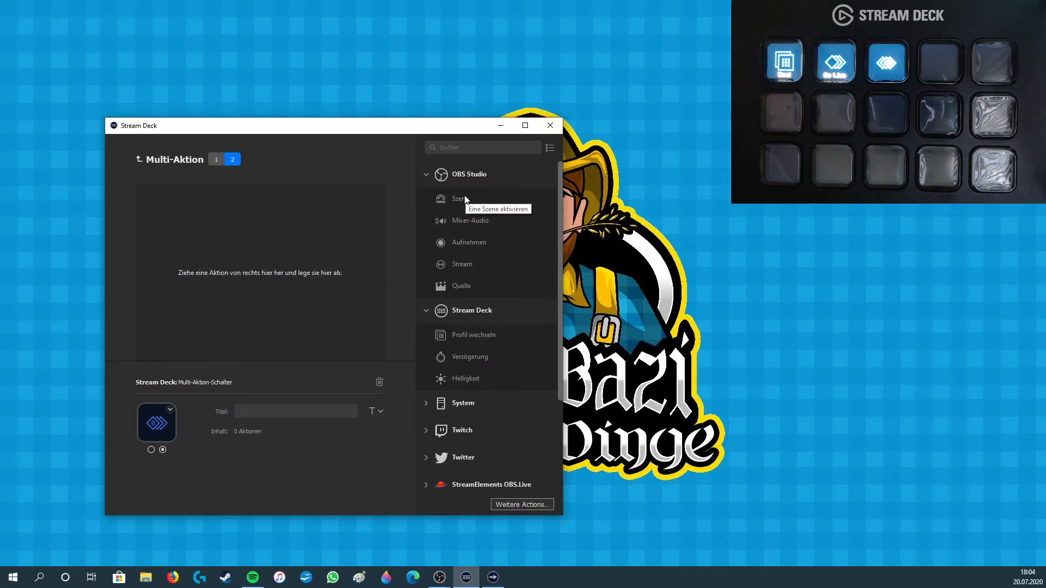
{"action": "left_click_drag", "start_coordinate": [465, 200], "coordinate": [275, 218]}
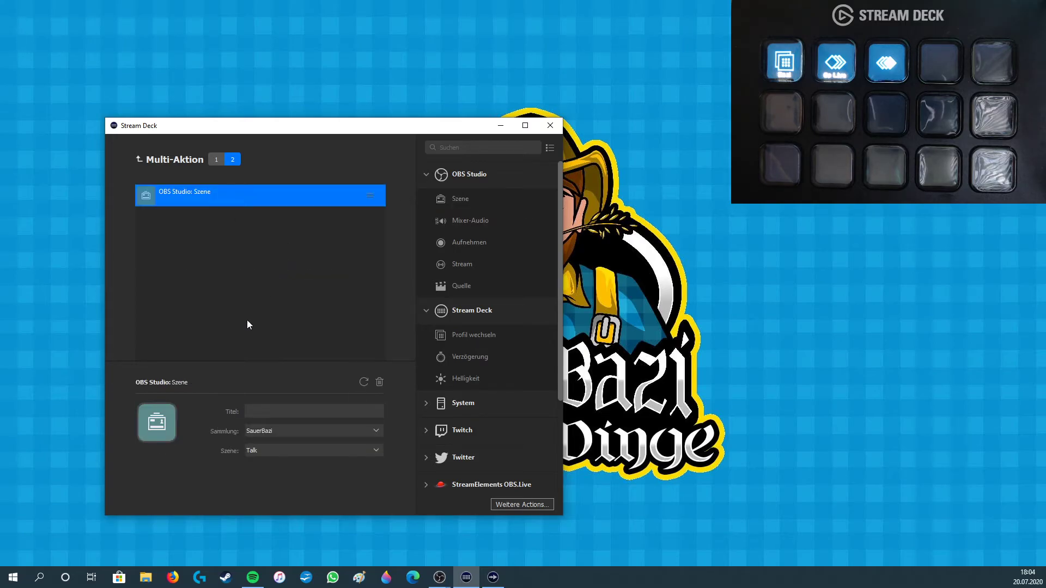
{"action": "left_click", "coordinate": [283, 453]}
{"action": "left_click", "coordinate": [281, 529]}
Append a delay and an activating Quelle action for FaceCAM in BaziErklärtDinge to the second list, and return to the key overview.
{"action": "left_click_drag", "start_coordinate": [463, 352], "coordinate": [305, 297]}
{"action": "left_click_drag", "start_coordinate": [461, 286], "coordinate": [304, 283]}
{"action": "left_click", "coordinate": [295, 469]}
{"action": "left_click", "coordinate": [278, 508]}
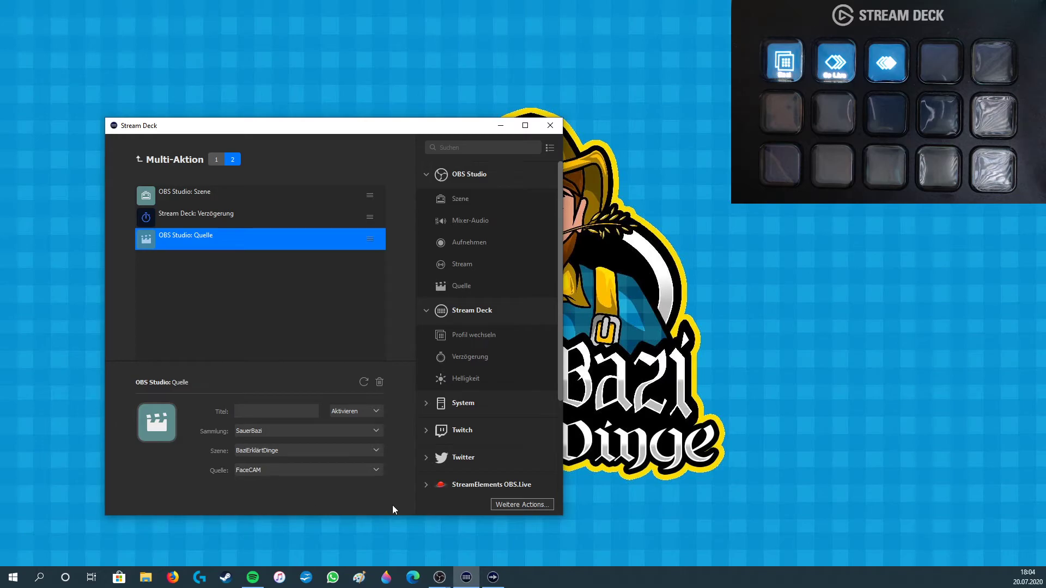
{"action": "left_click", "coordinate": [216, 159]}
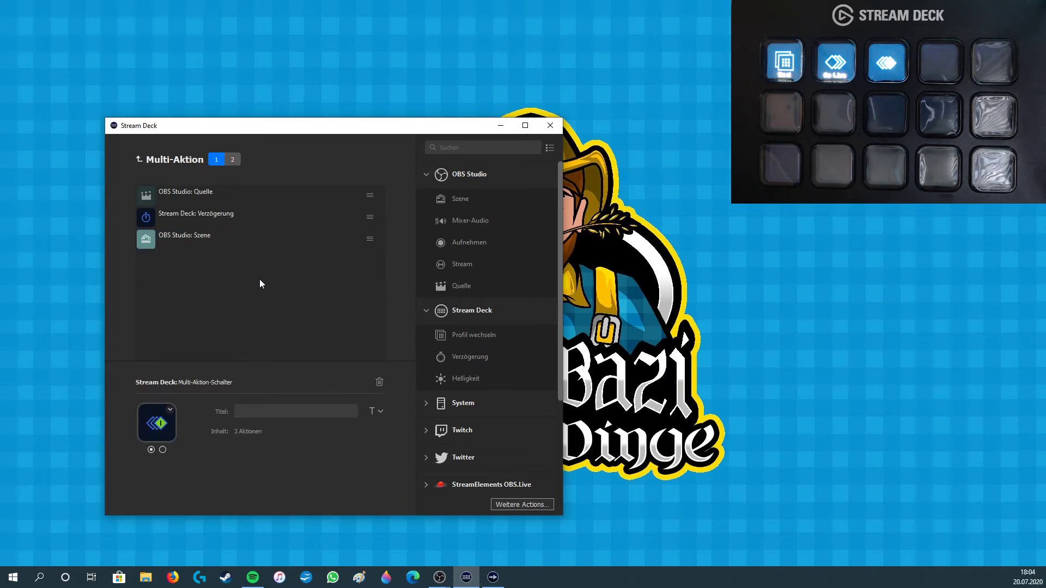
{"action": "left_click", "coordinate": [163, 161]}
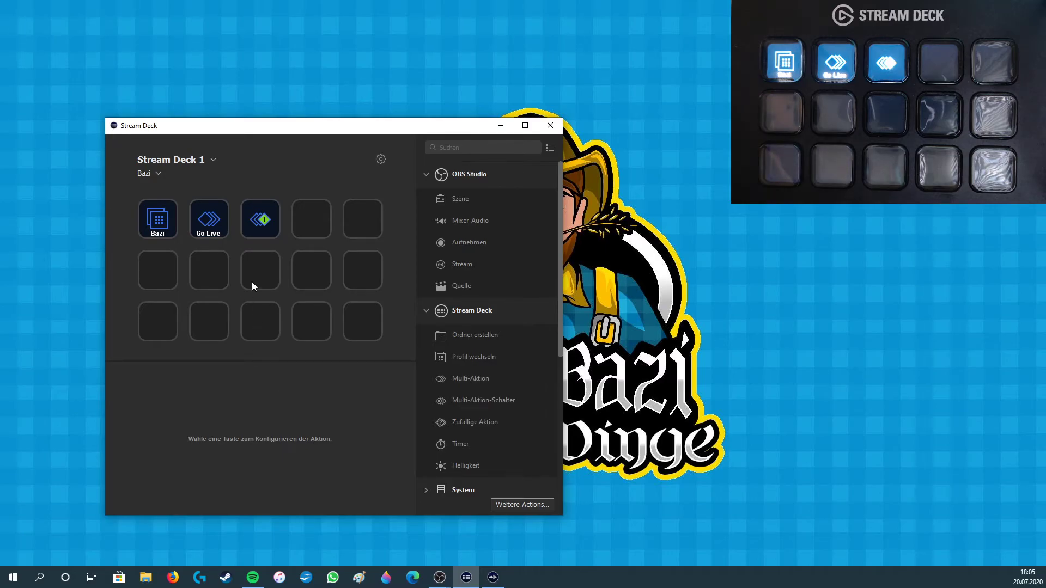
Reopen the multi-action switch, set the delay in its second list to 4000 ms, and return to the key overview.
{"action": "left_click", "coordinate": [262, 235]}
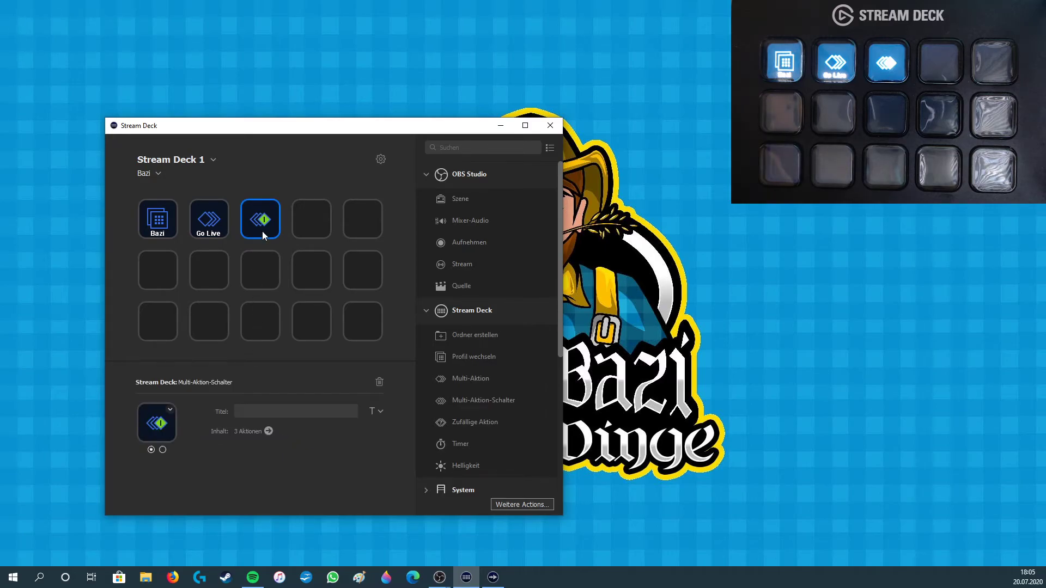
{"action": "left_click", "coordinate": [267, 431]}
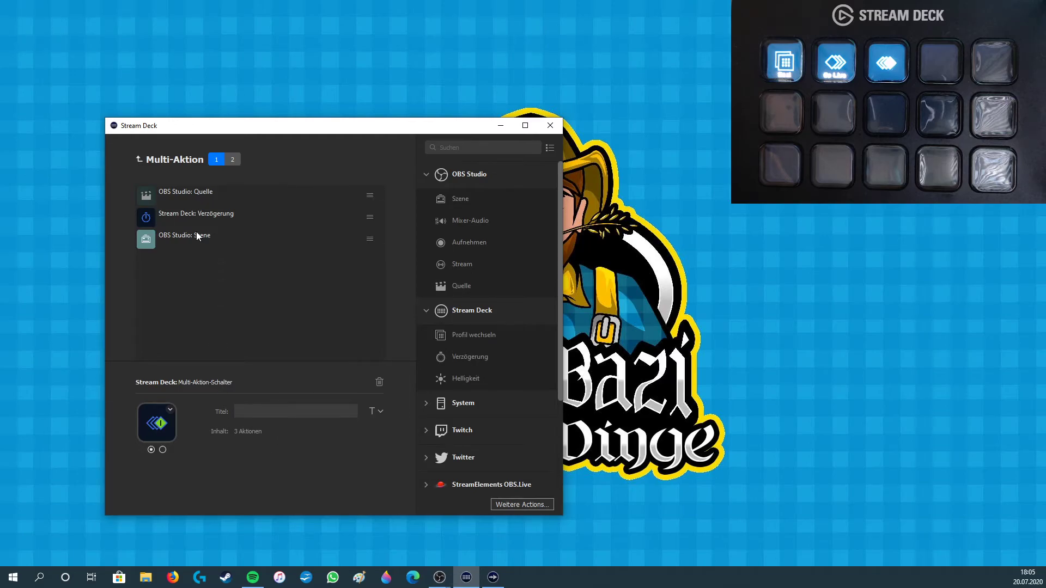
{"action": "left_click", "coordinate": [229, 163]}
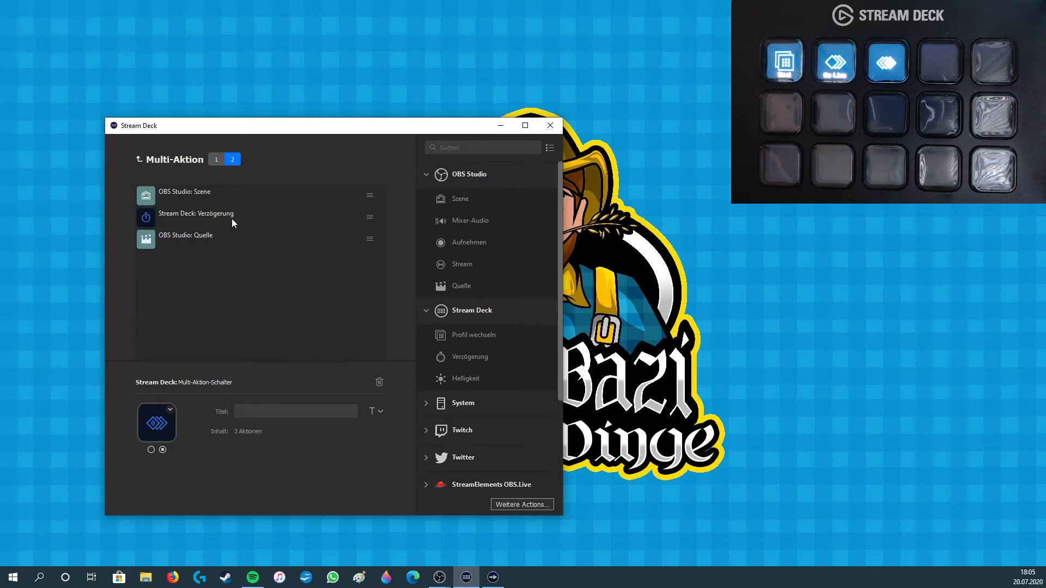
{"action": "left_click", "coordinate": [195, 224]}
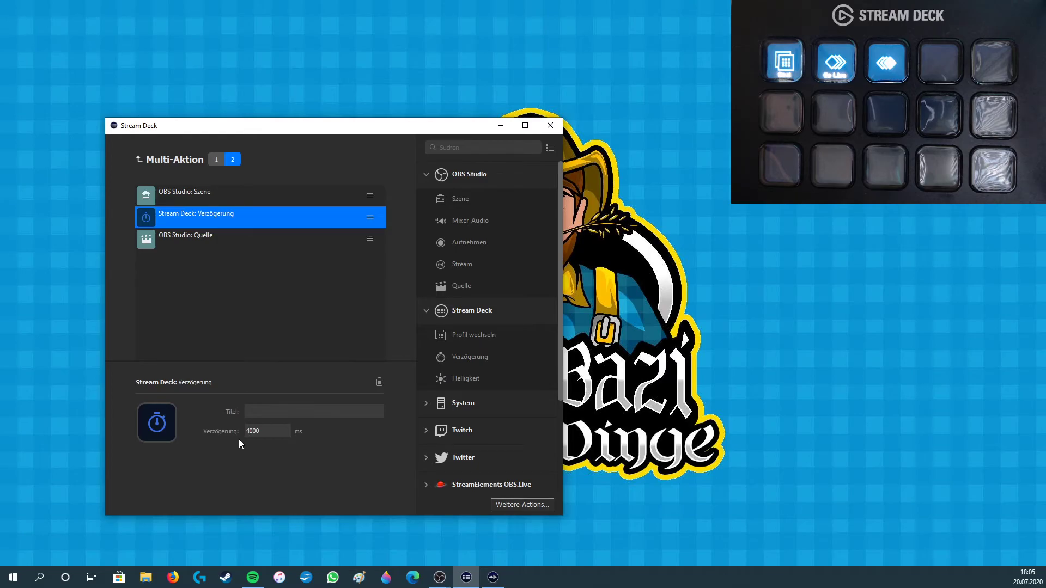
{"action": "left_click", "coordinate": [139, 159]}
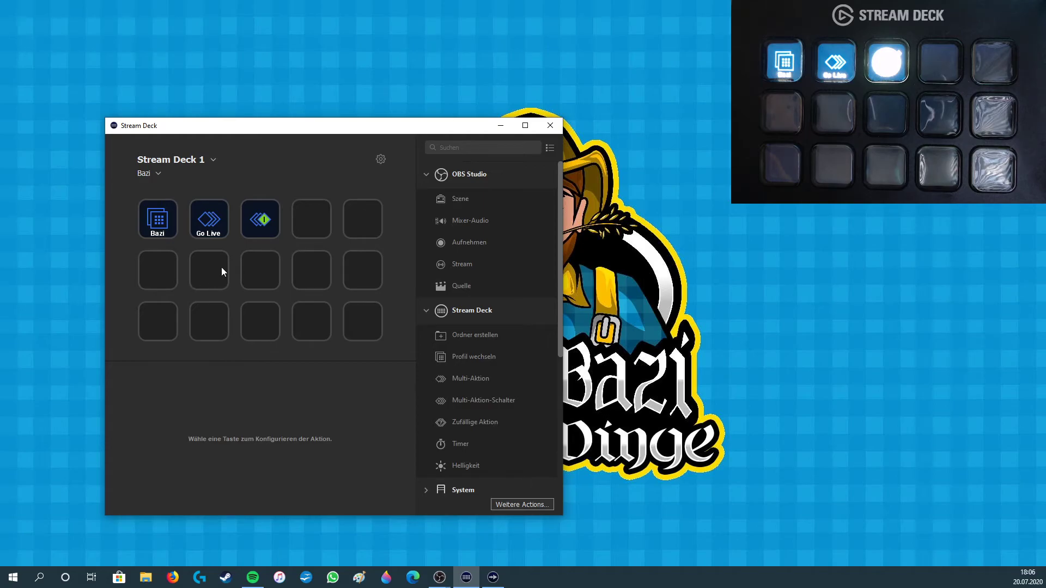
Adjust the delay between the Szene and Quelle actions in the switch's second list again and leave the switch.
{"action": "left_click", "coordinate": [251, 229]}
{"action": "left_click", "coordinate": [268, 430]}
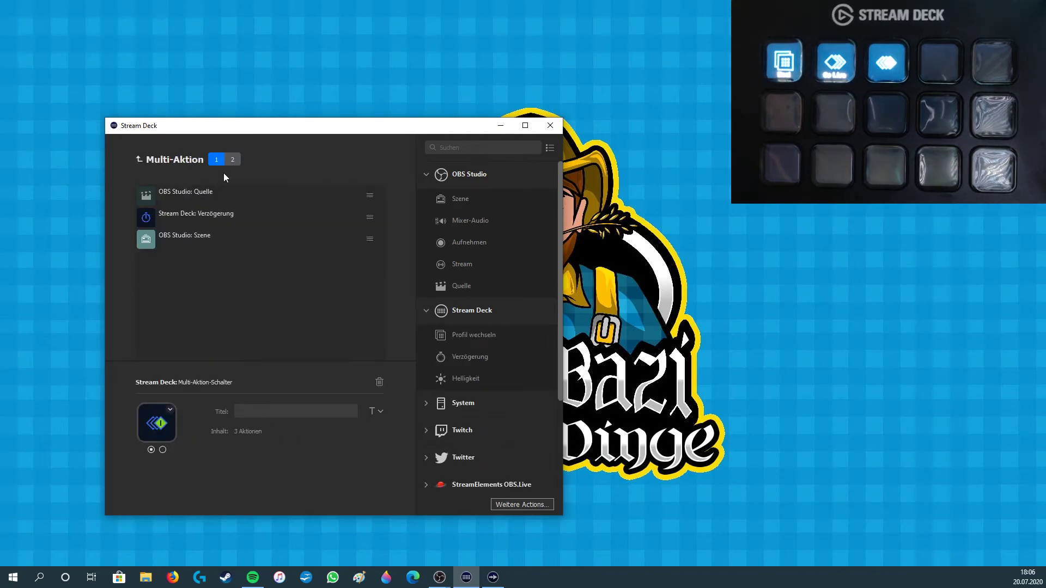
{"action": "left_click", "coordinate": [224, 240]}
{"action": "left_click", "coordinate": [195, 218]}
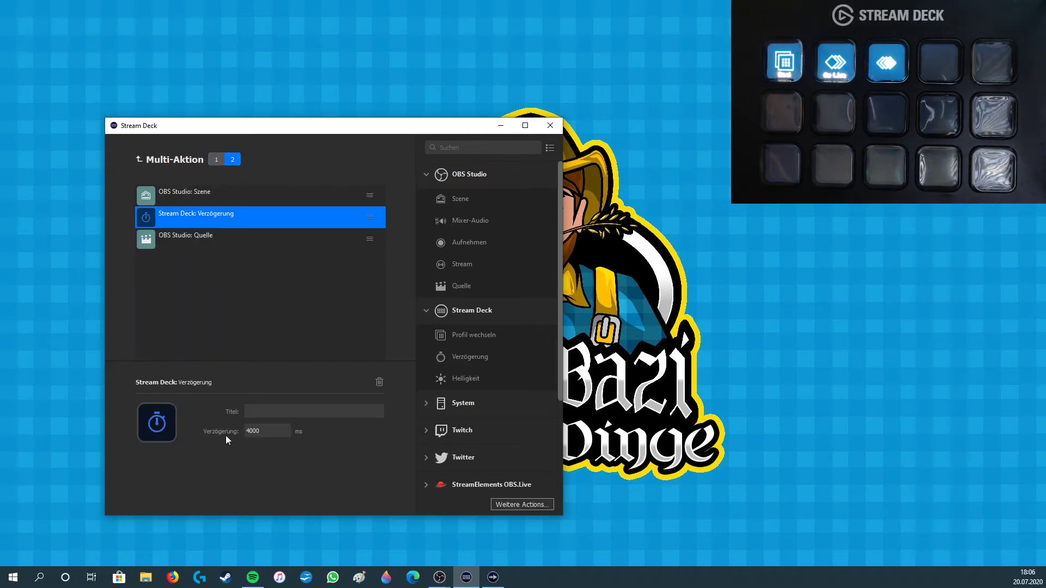
{"action": "left_click_drag", "start_coordinate": [251, 430], "coordinate": [243, 430]}
{"action": "left_click", "coordinate": [309, 311]}
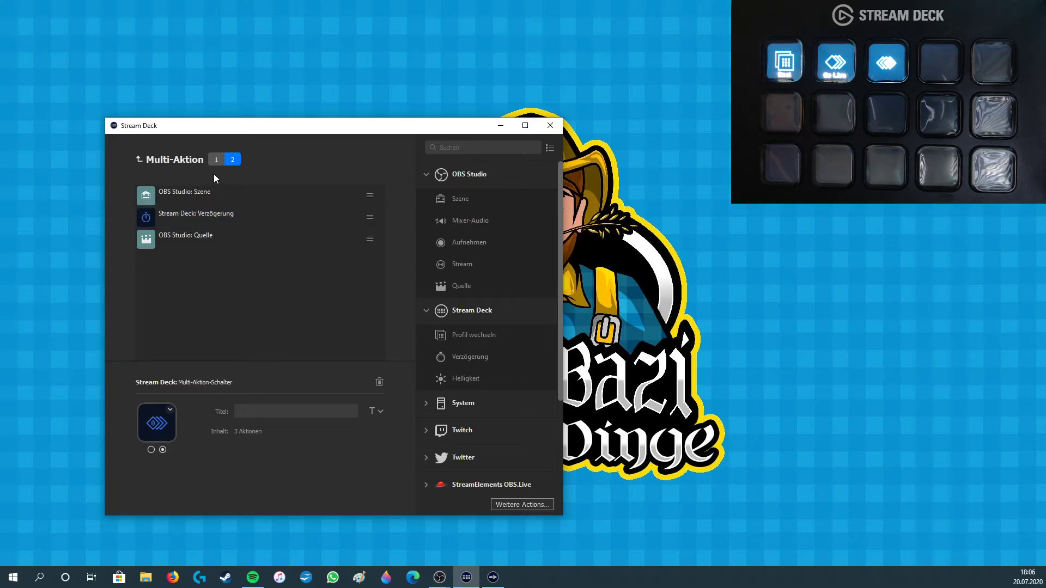
{"action": "left_click", "coordinate": [142, 159]}
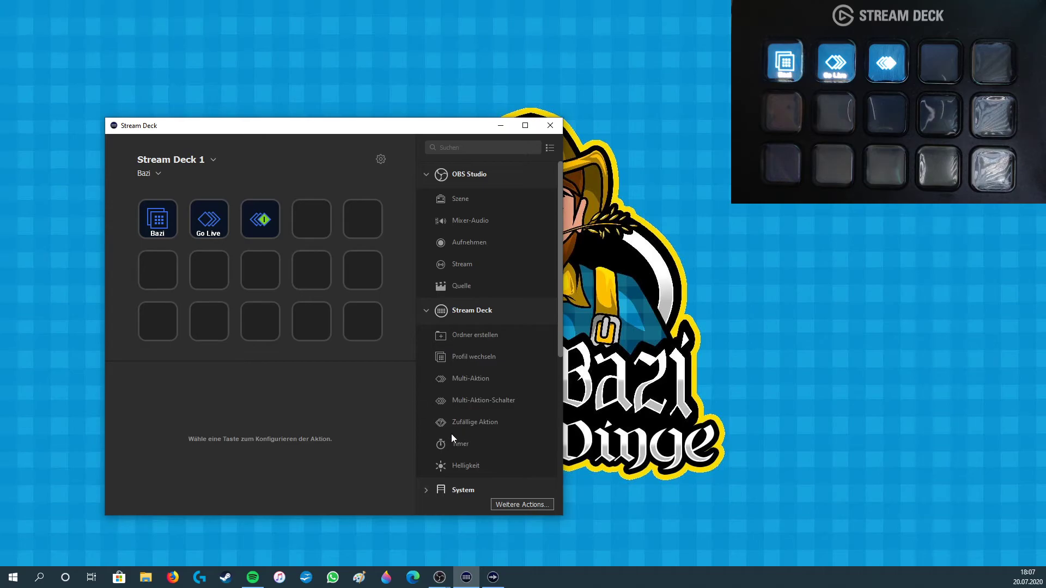
Replace the multi-action switch on the third key with a Zufällige Aktion.
{"action": "left_click", "coordinate": [262, 233]}
{"action": "left_click", "coordinate": [378, 381]}
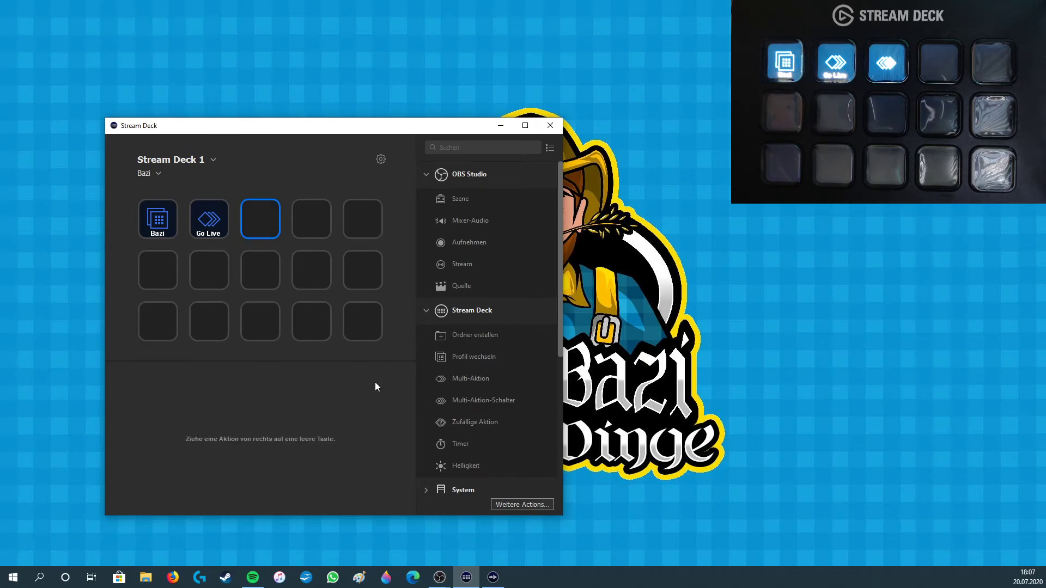
{"action": "left_click_drag", "start_coordinate": [478, 422], "coordinate": [274, 233]}
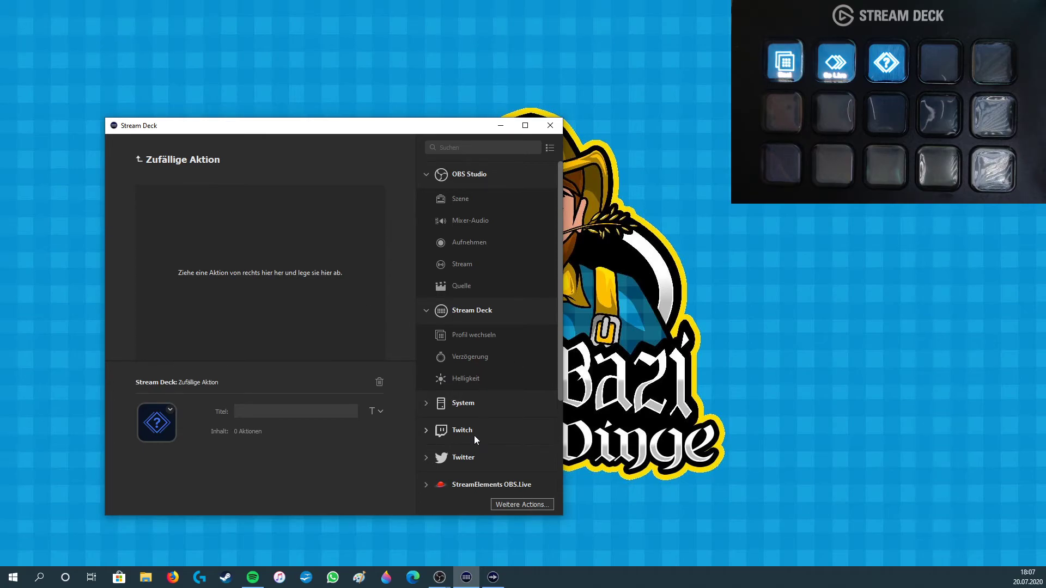
Add a Twitch Chat-Nachricht to the random action with an empty title and the message "zufall".
{"action": "left_click", "coordinate": [499, 436]}
{"action": "scroll", "coordinate": [479, 414], "scroll_direction": "down", "scroll_amount": 3}
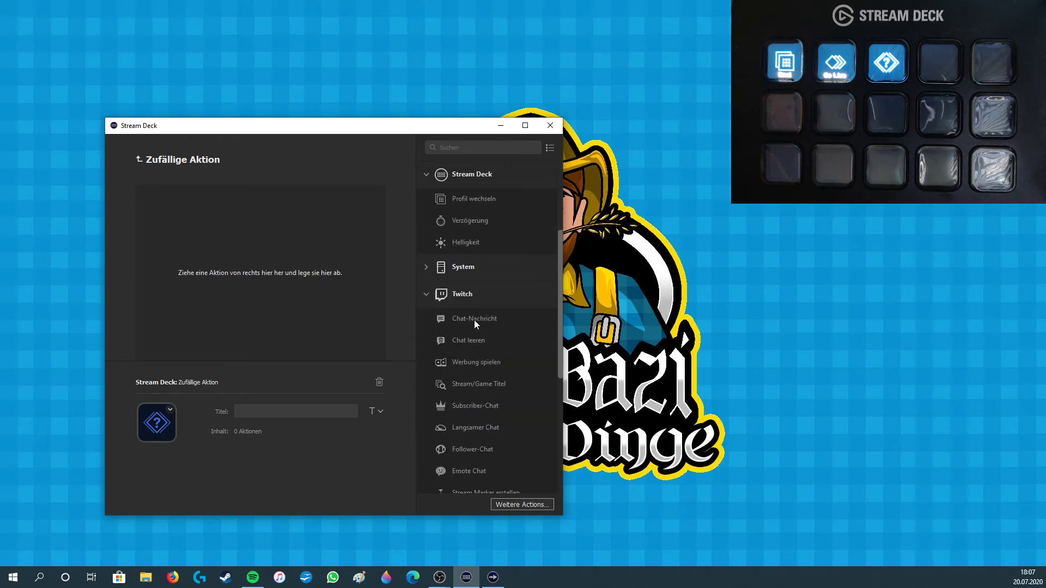
{"action": "left_click_drag", "start_coordinate": [474, 319], "coordinate": [304, 267]}
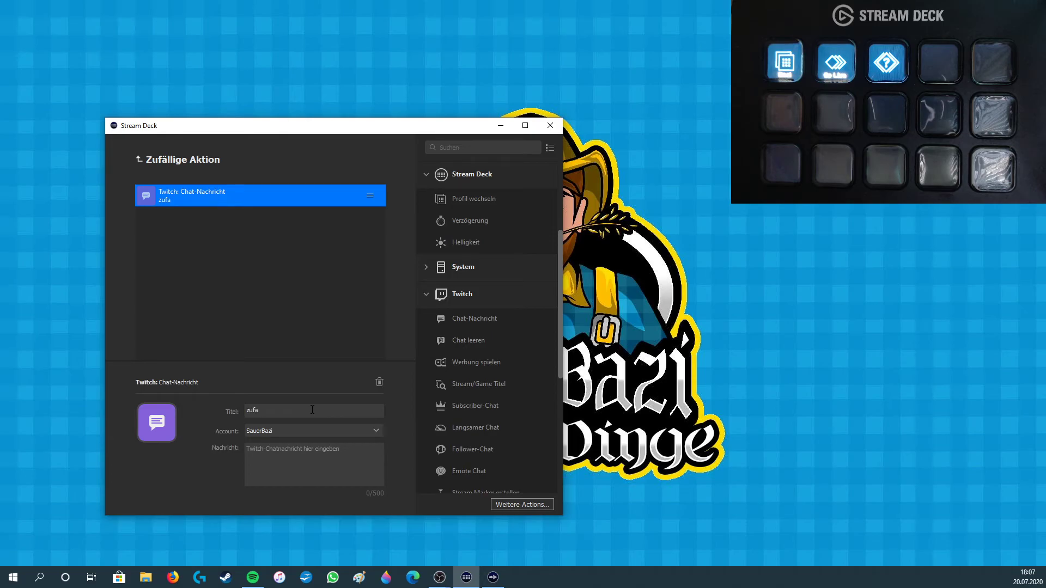
{"action": "left_click_drag", "start_coordinate": [298, 411], "coordinate": [237, 411]}
{"action": "key", "text": "BackSpace"}
{"action": "type", "text": "zufall"}
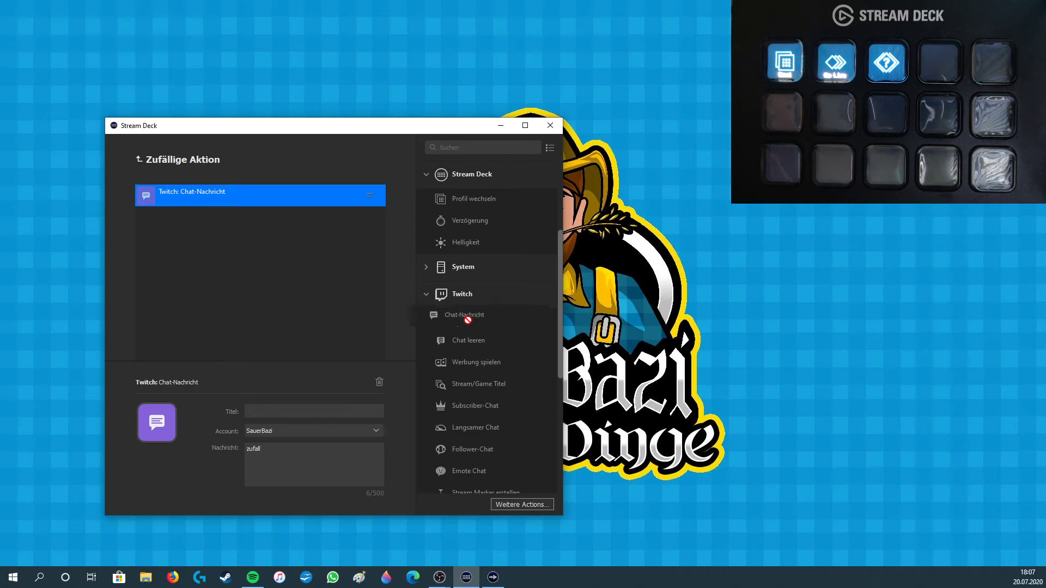
Add a second Twitch Chat-Nachricht to the random action with the message "bazi stinkt".
{"action": "left_click_drag", "start_coordinate": [471, 324], "coordinate": [320, 369]}
{"action": "type", "text": "bazi s"}
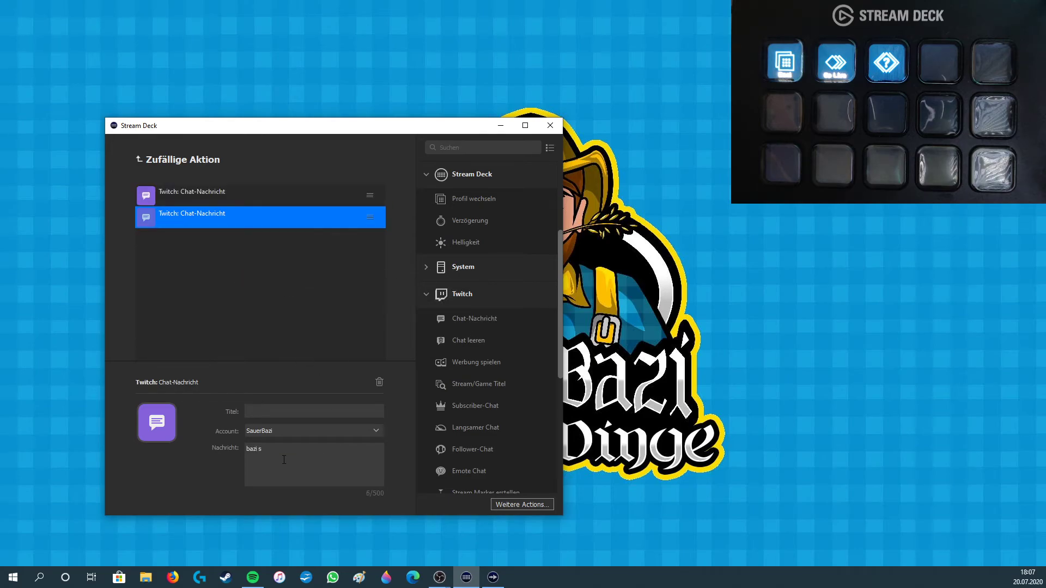
{"action": "type", "text": "tinkt"}
Add two more Twitch Chat-Nachricht actions, one saying a friend "ist lost" and one telling a named person "ich liebe dich".
{"action": "left_click_drag", "start_coordinate": [474, 318], "coordinate": [274, 332]}
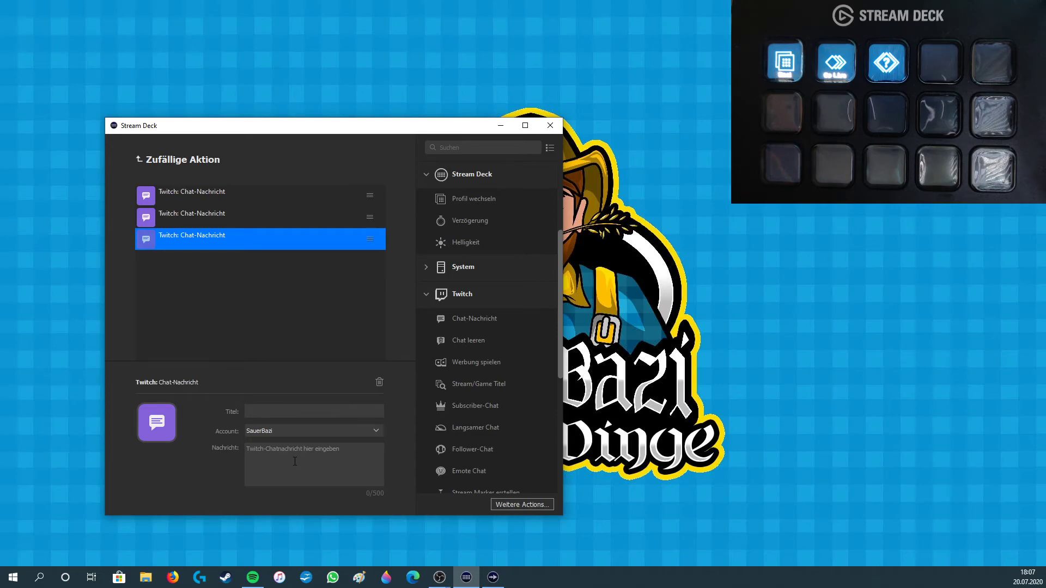
{"action": "type", "text": "mennes ist lost"}
{"action": "left_click_drag", "start_coordinate": [466, 327], "coordinate": [306, 316]}
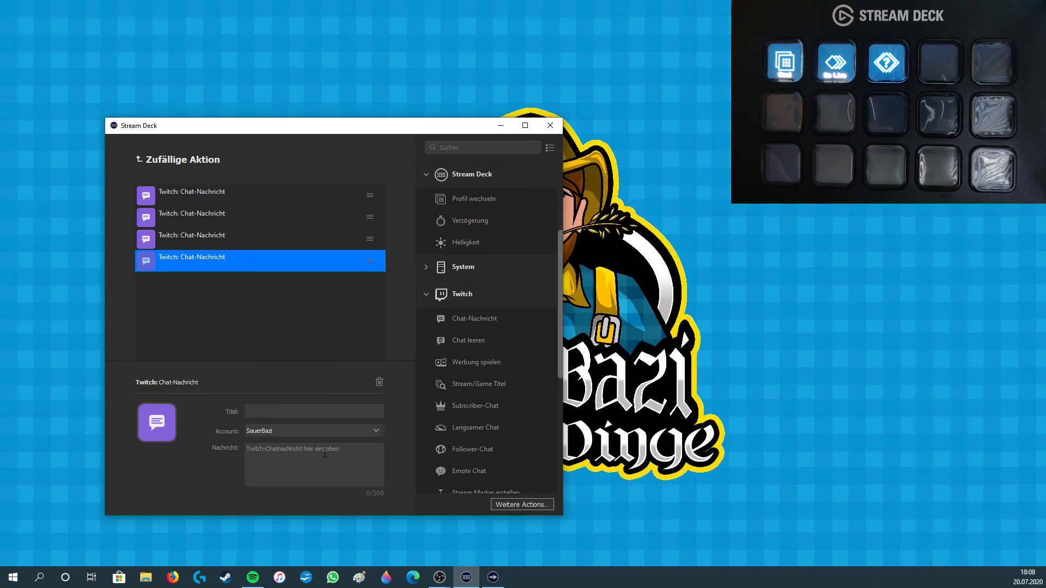
{"action": "type", "text": "Cleo icx"}
{"action": "type", "text": "ch"}
Switch to Firefox and show the channel's Twitch stream chat in a small window beside the Stream Deck window.
{"action": "left_click", "coordinate": [180, 575]}
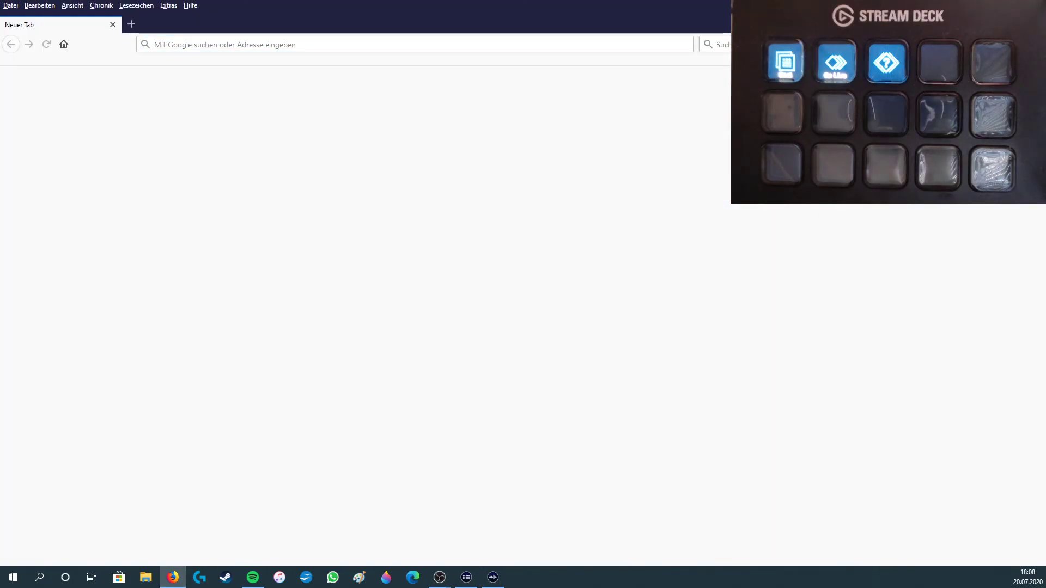
{"action": "left_click_drag", "start_coordinate": [273, 5], "coordinate": [450, 318]}
{"action": "key", "text": "super+Down"}
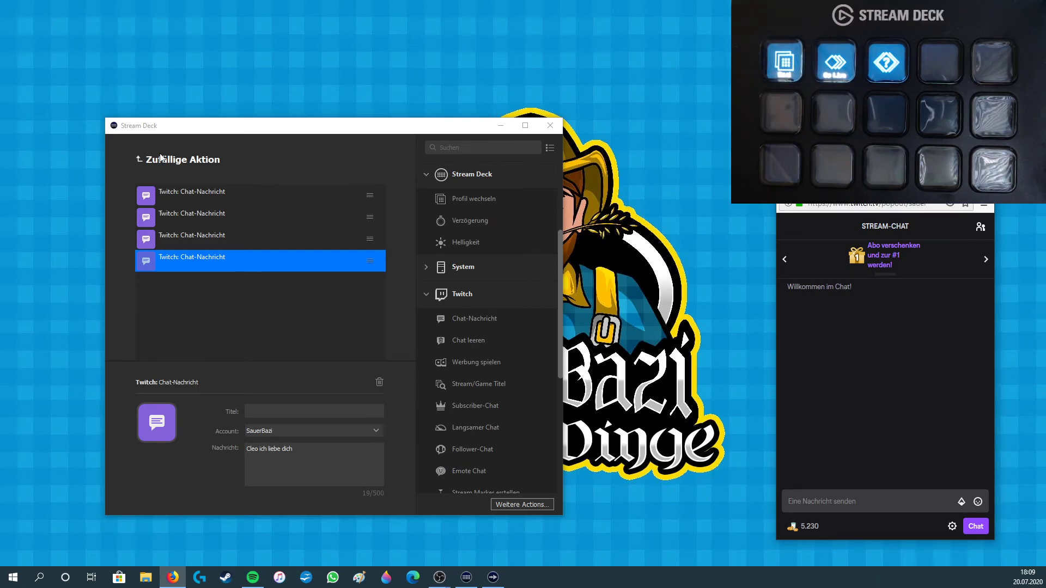
Return to the key overview to test the random chat messages, and close the Twitch chat window.
{"action": "left_click", "coordinate": [135, 158]}
{"action": "left_click", "coordinate": [139, 159]}
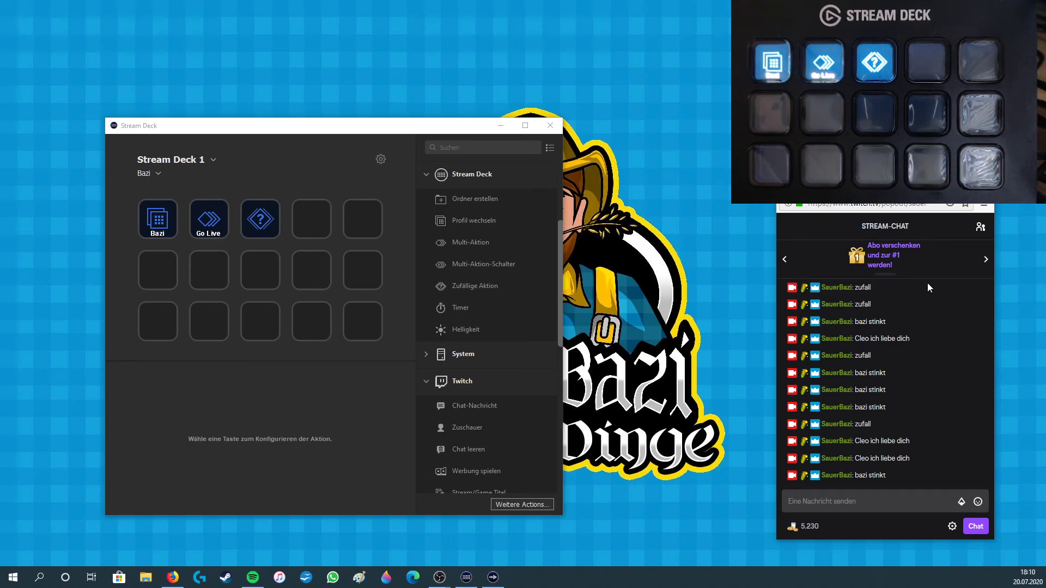
{"action": "key", "text": "ctrl+w"}
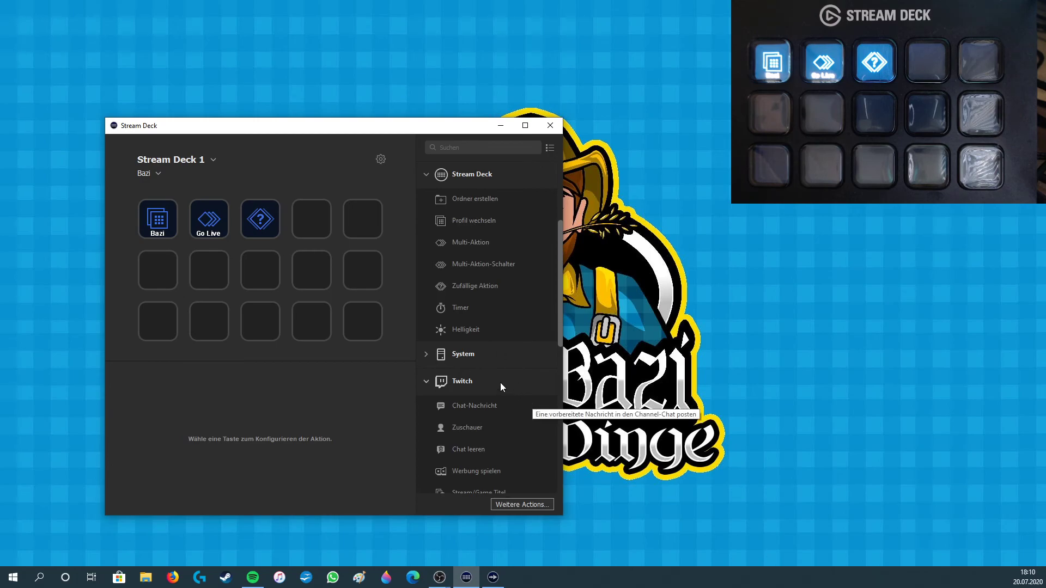
Look through the available actions and collapse the Stream Deck, OBS Studio and Twitch categories.
{"action": "scroll", "coordinate": [480, 299], "scroll_direction": "up", "scroll_amount": 2}
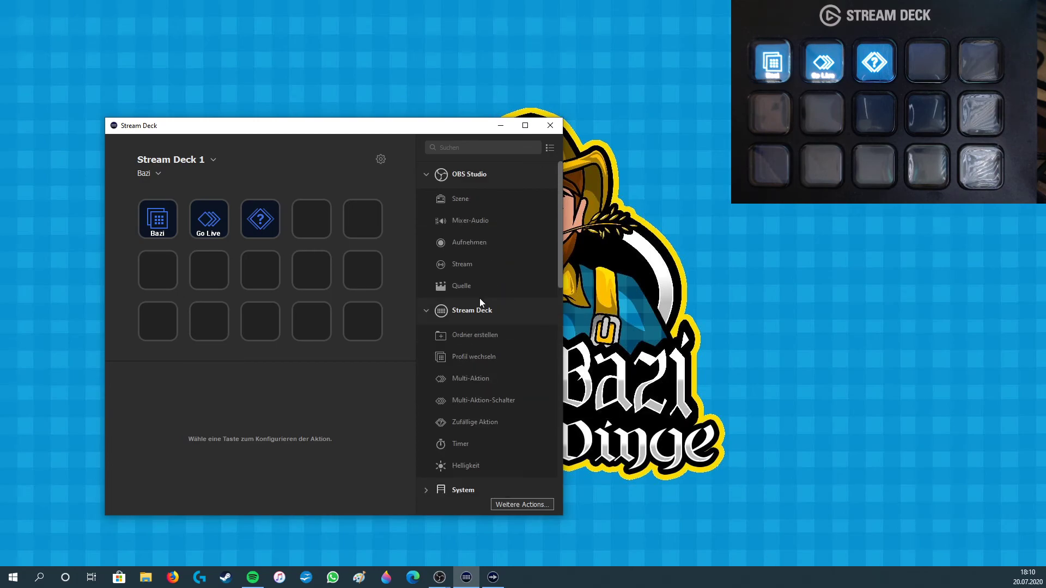
{"action": "scroll", "coordinate": [479, 298], "scroll_direction": "down", "scroll_amount": 8}
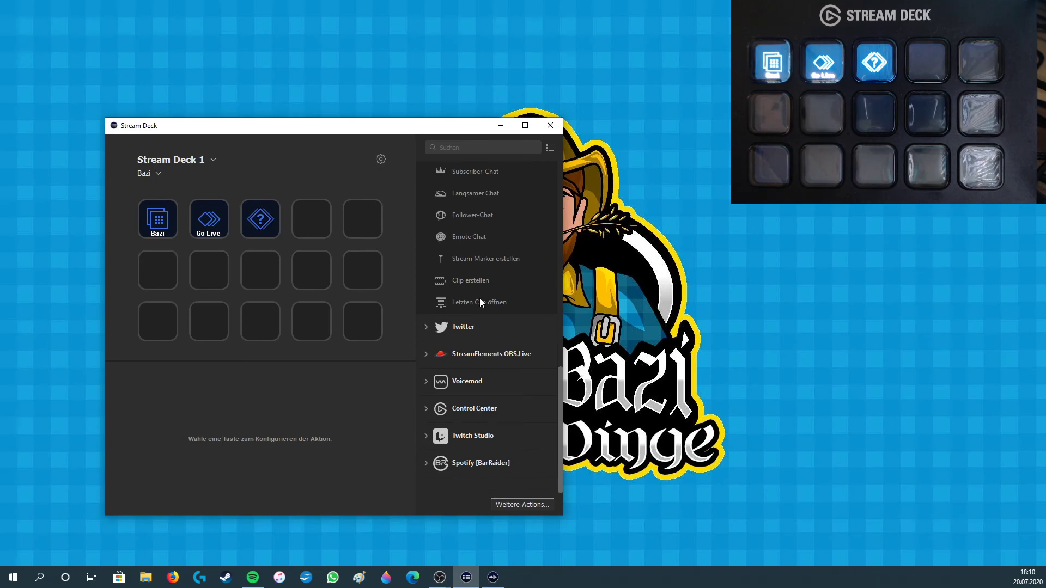
{"action": "scroll", "coordinate": [479, 303], "scroll_direction": "up", "scroll_amount": 8}
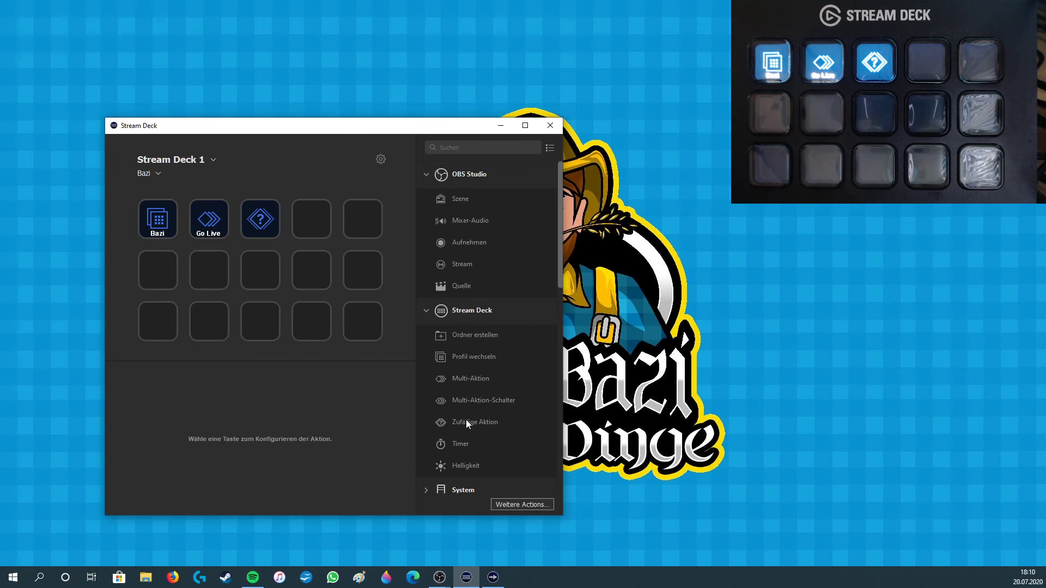
{"action": "scroll", "coordinate": [467, 423], "scroll_direction": "down", "scroll_amount": 1}
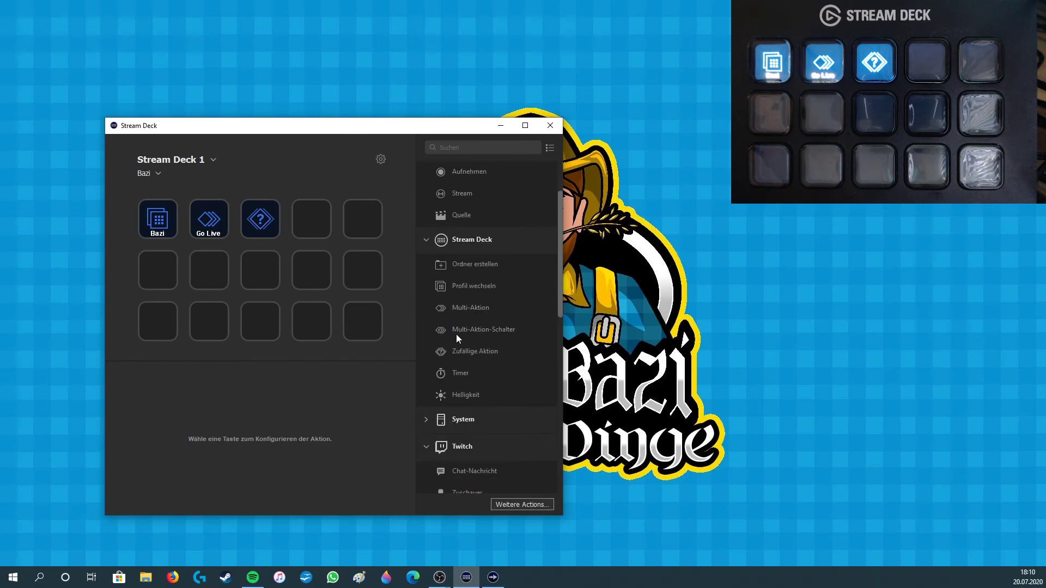
{"action": "left_click", "coordinate": [426, 238]}
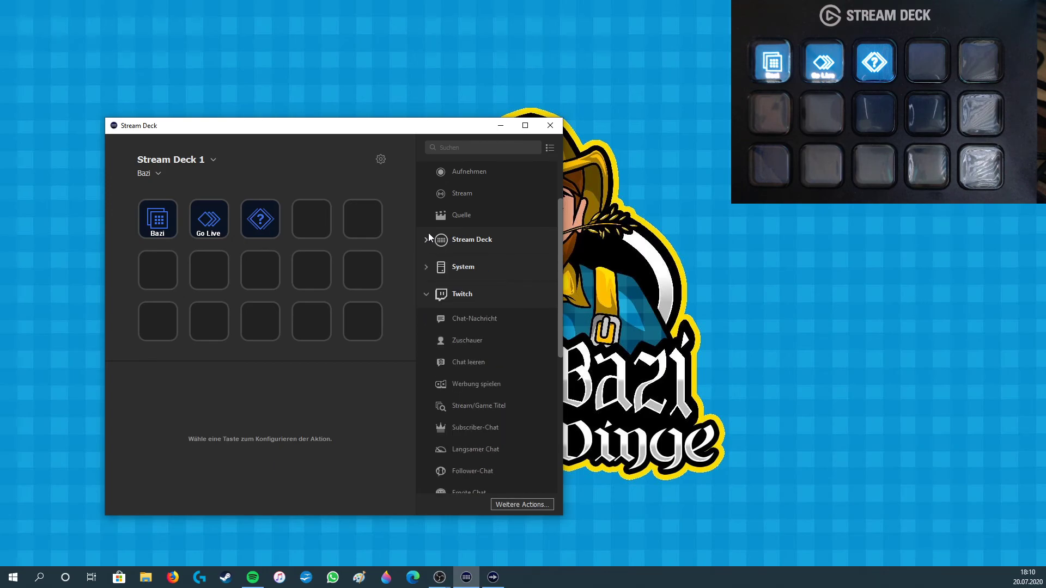
{"action": "scroll", "coordinate": [424, 202], "scroll_direction": "up", "scroll_amount": 1}
{"action": "left_click", "coordinate": [420, 185]}
{"action": "left_click", "coordinate": [427, 257]}
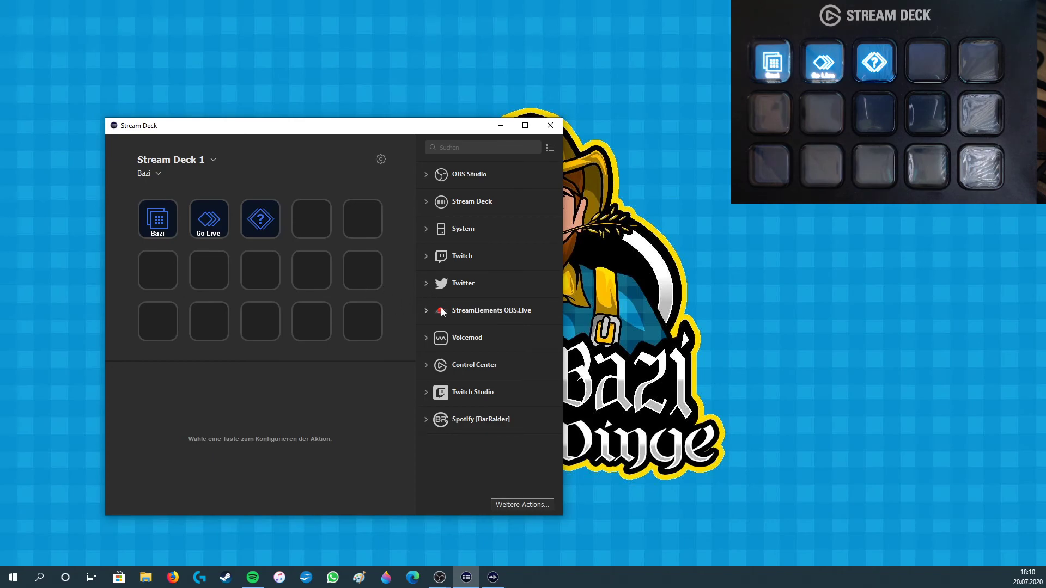
Switch the Stream Deck from the Bazi profile to Profile 1.
{"action": "left_click", "coordinate": [155, 173]}
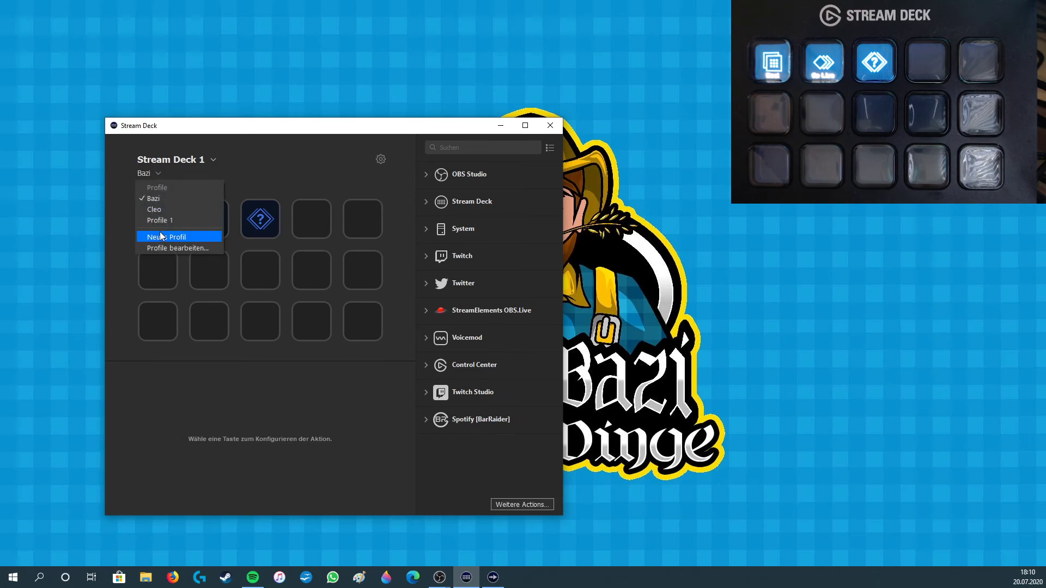
{"action": "left_click", "coordinate": [159, 221]}
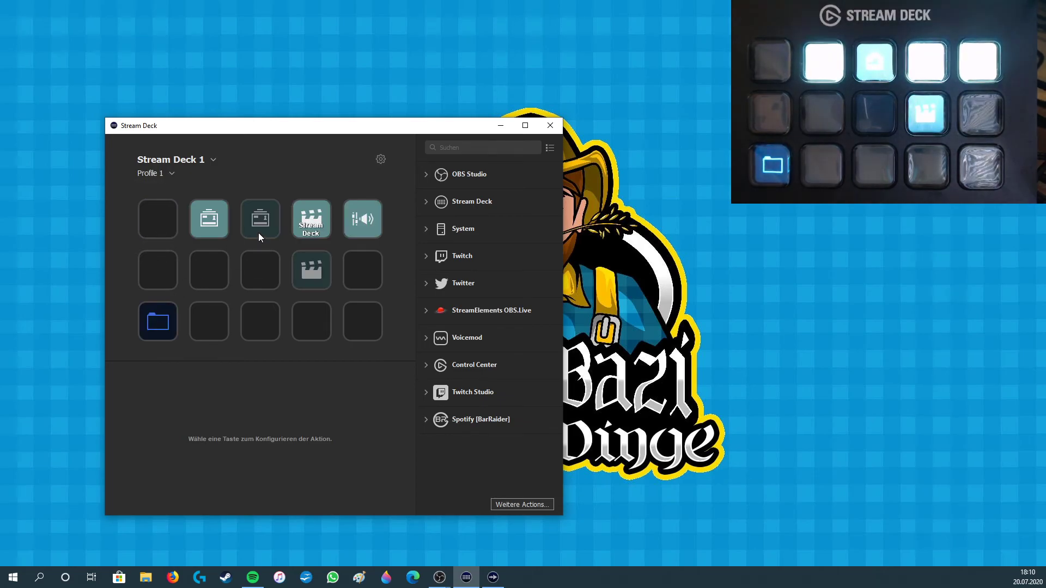